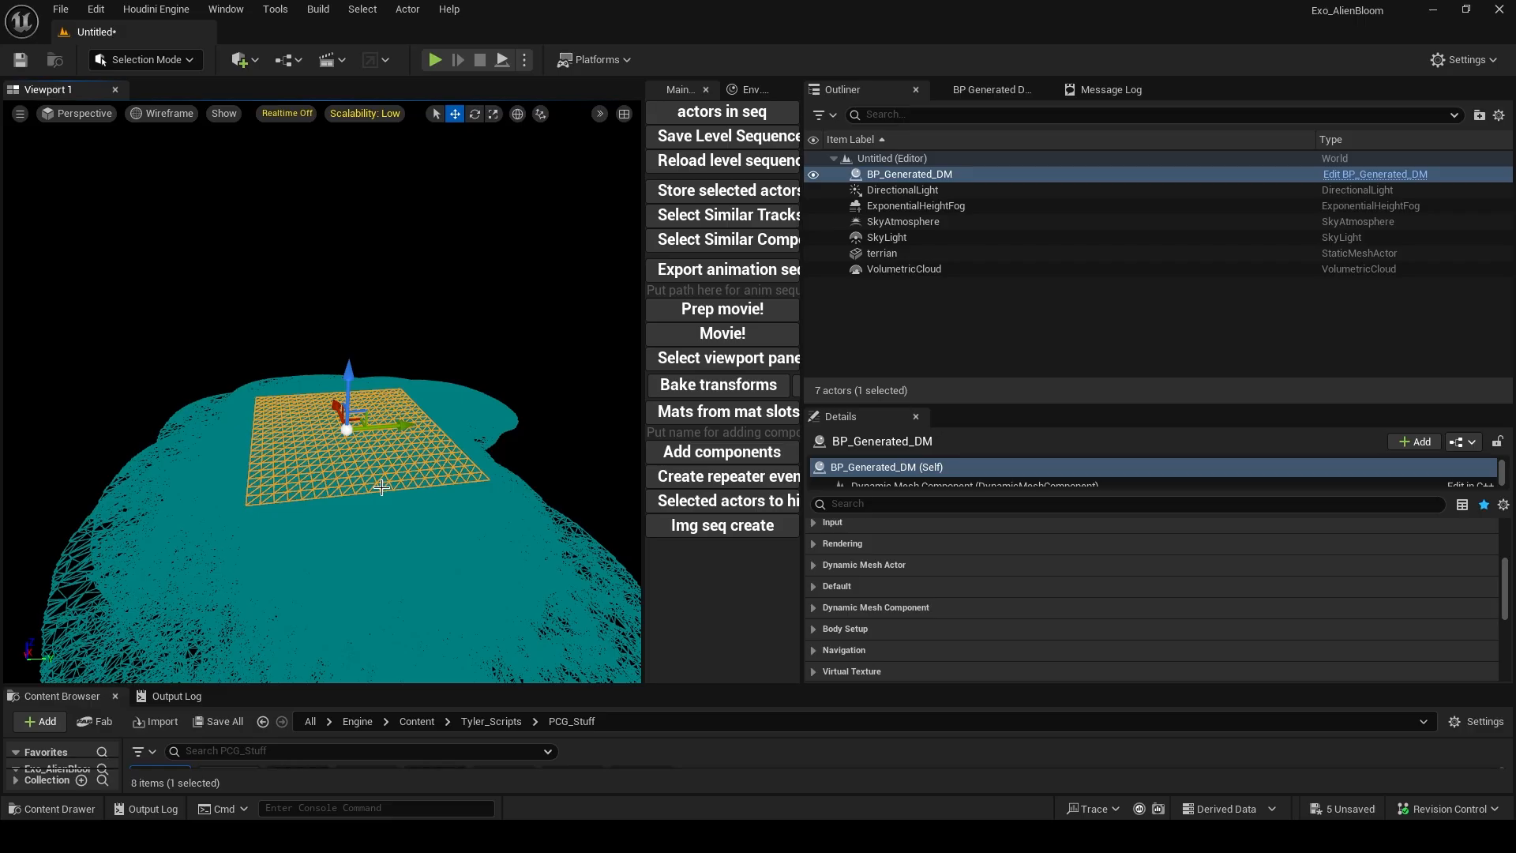
# Raise the BP_Generated_DM grid slightly above the terrain and nudge it a little along the Y axis
pyautogui.press('w')
pyautogui.moveTo(381, 488)
pyautogui.mouseDown(button='right')
pyautogui.moveTo(381, 474)
pyautogui.moveTo(382, 499)
pyautogui.mouseUp(button='right')
pyautogui.press('s')
pyautogui.scroll(2, 274, 542)
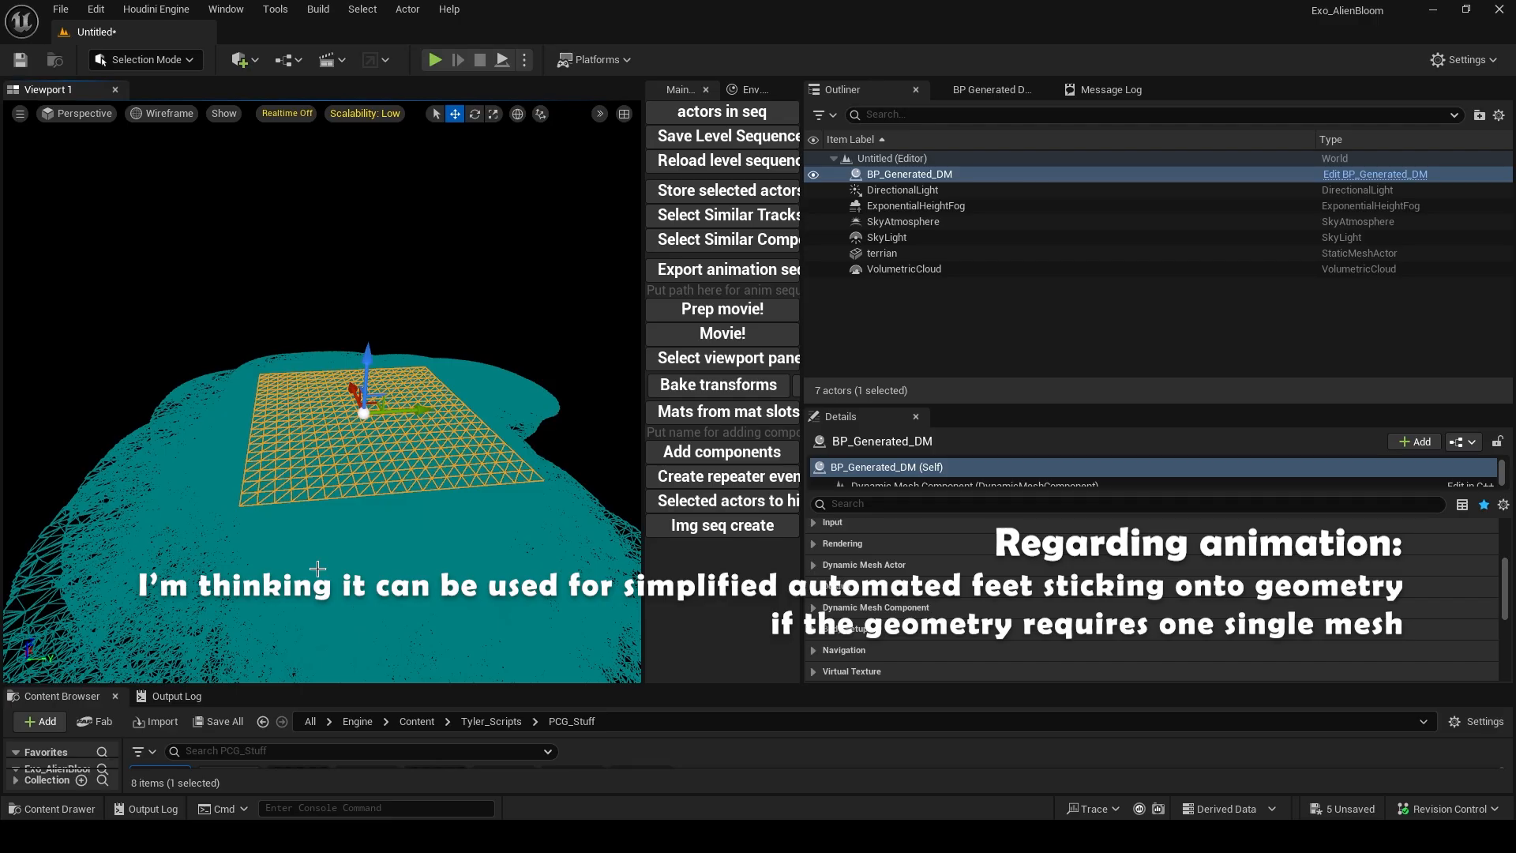
pyautogui.click(387, 485)
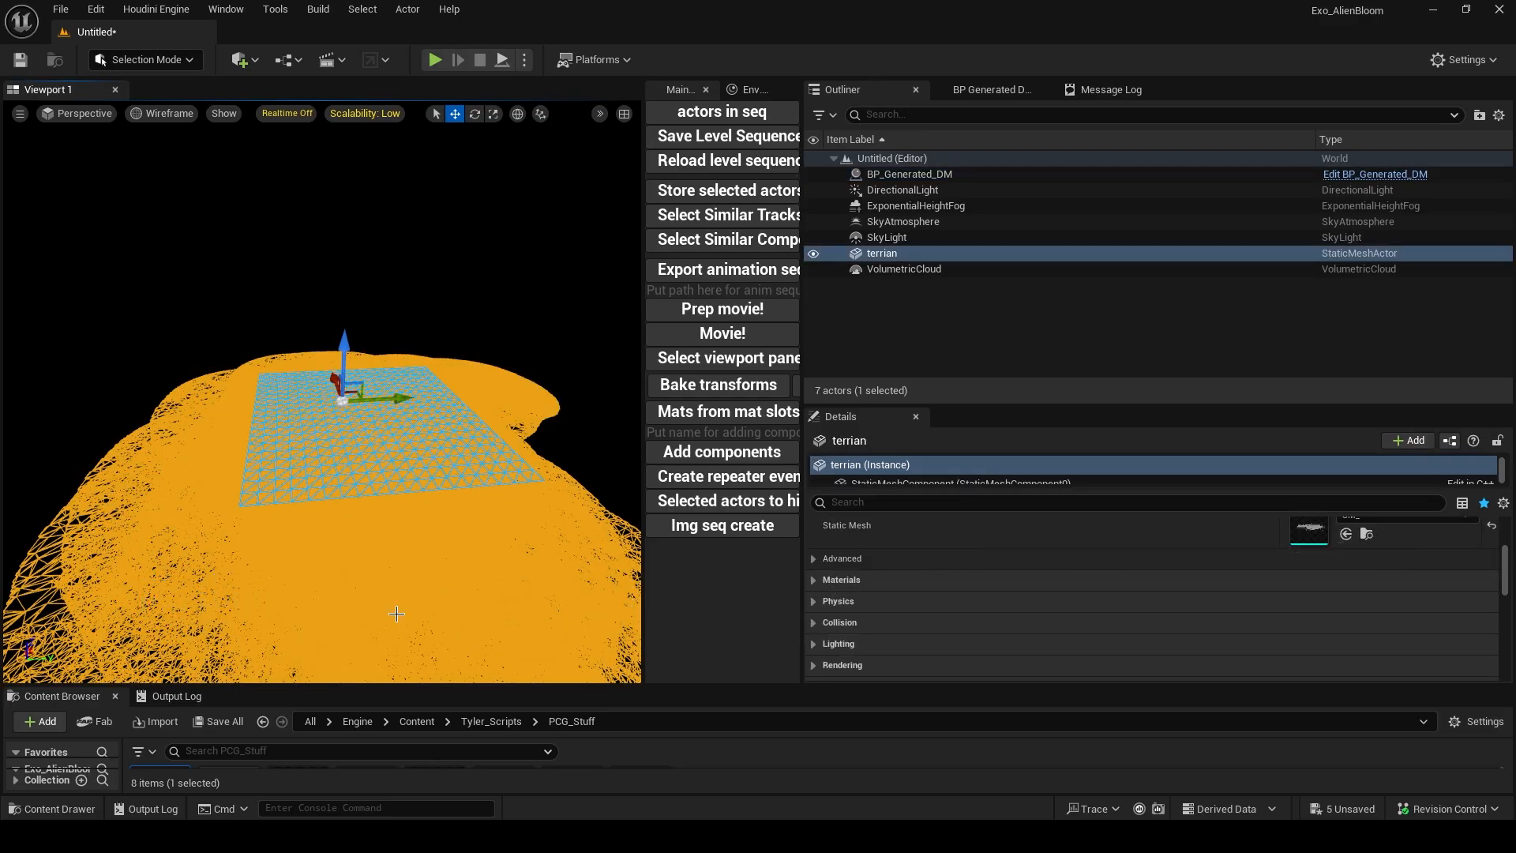
pyautogui.click(399, 443)
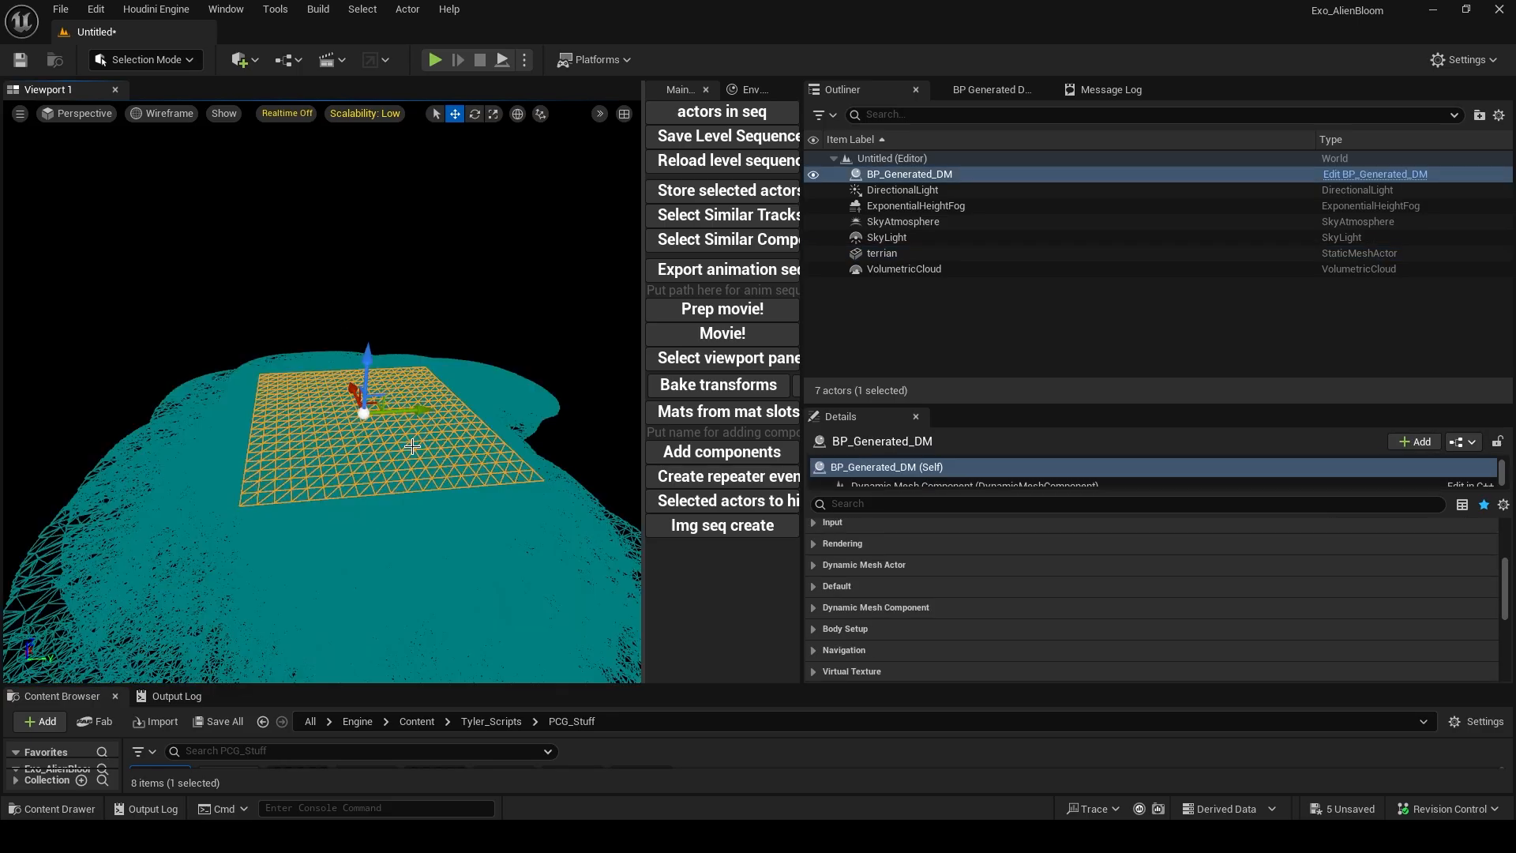
pyautogui.moveTo(375, 365)
pyautogui.mouseDown()
pyautogui.moveTo(371, 444)
pyautogui.moveTo(379, 365)
pyautogui.mouseUp()
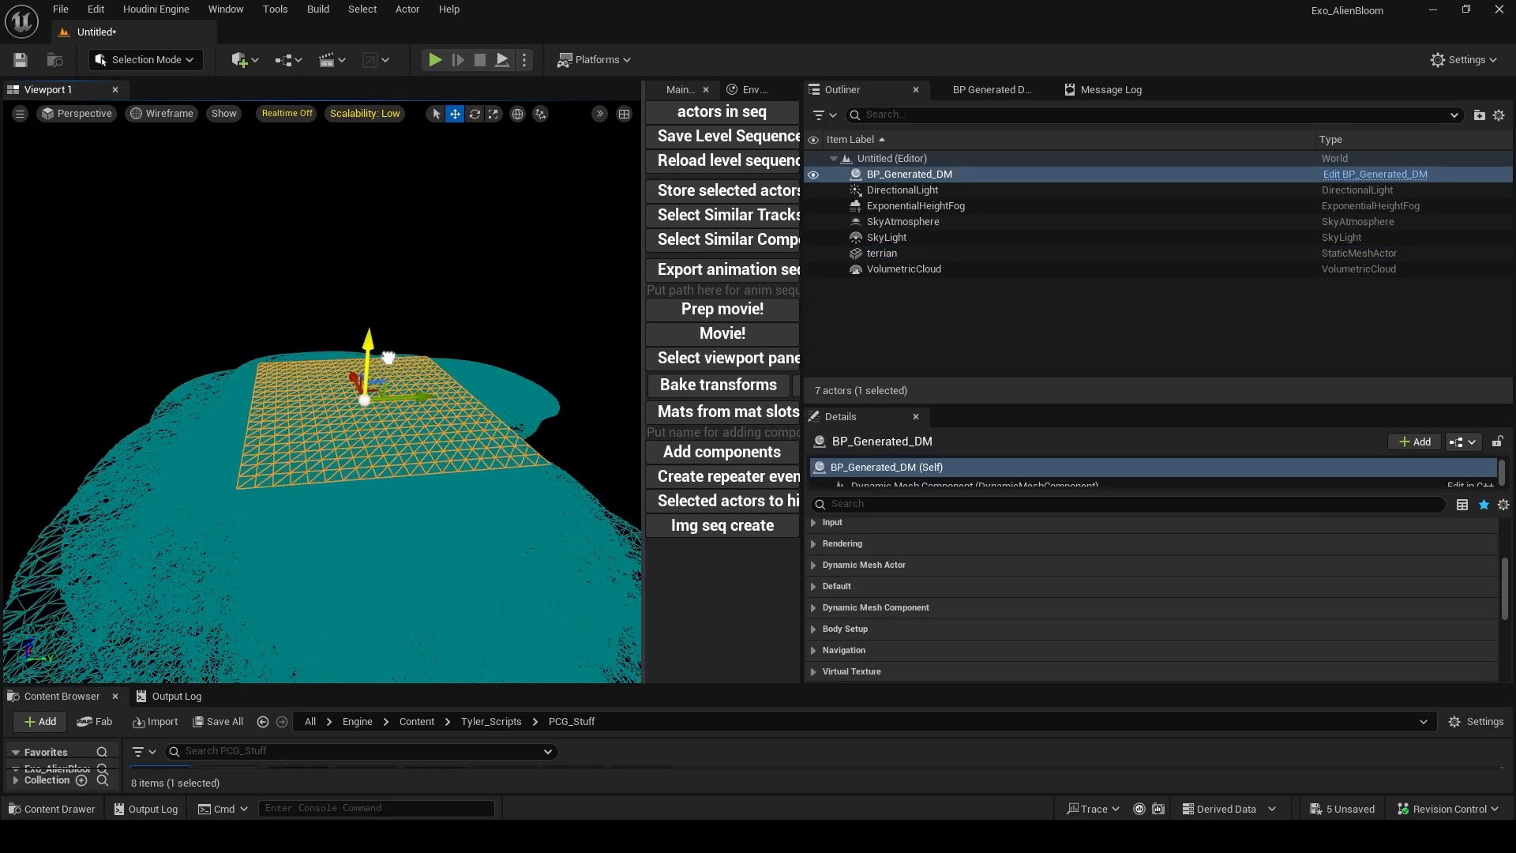
pyautogui.scroll(-5, 422, 548)
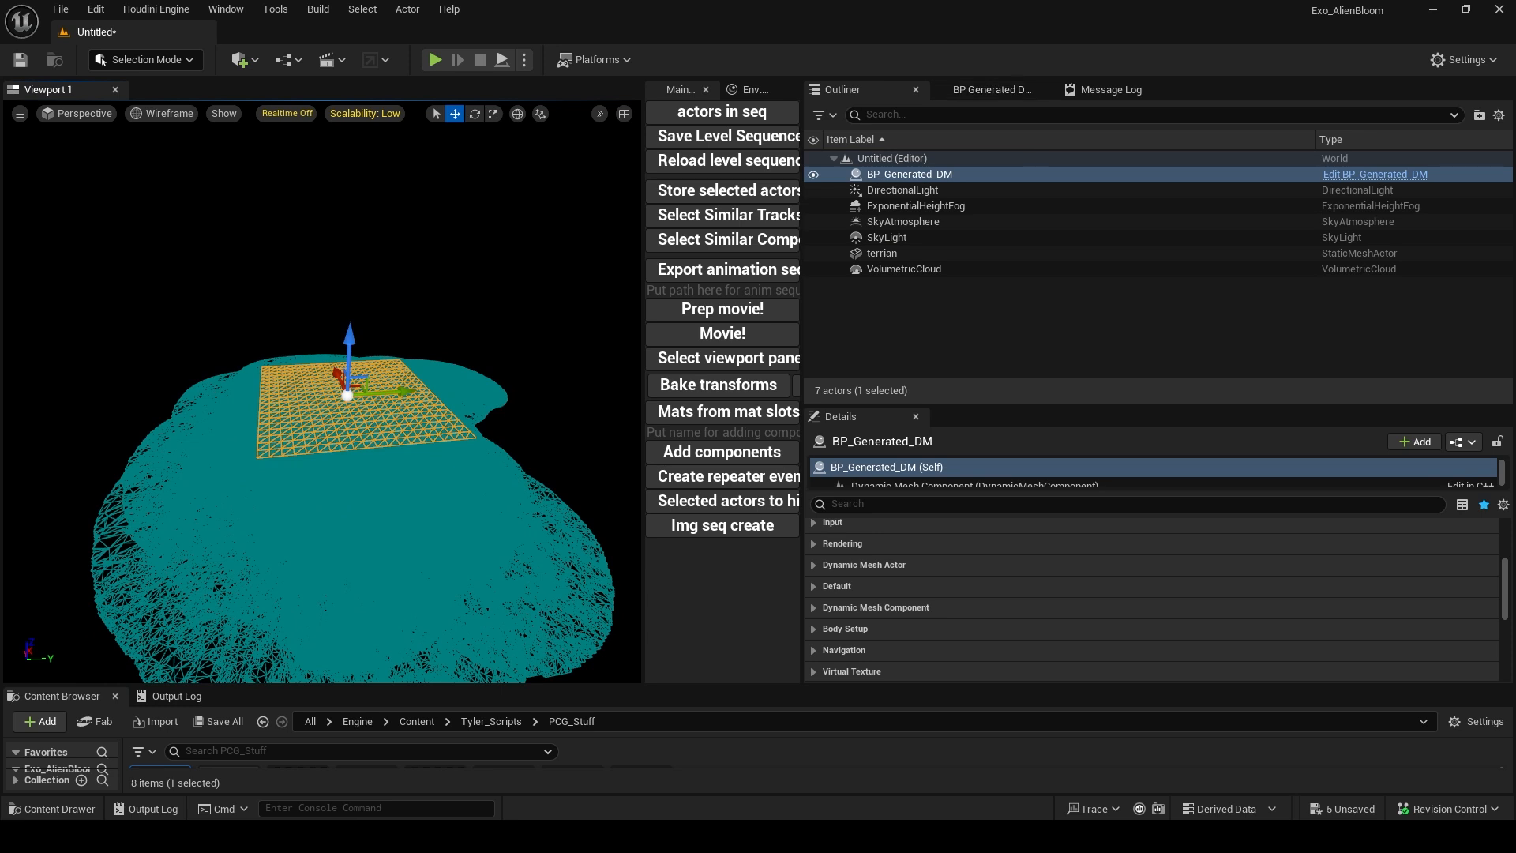
pyautogui.moveTo(406, 392)
pyautogui.mouseDown()
pyautogui.moveTo(431, 390)
pyautogui.moveTo(407, 392)
pyautogui.mouseUp()
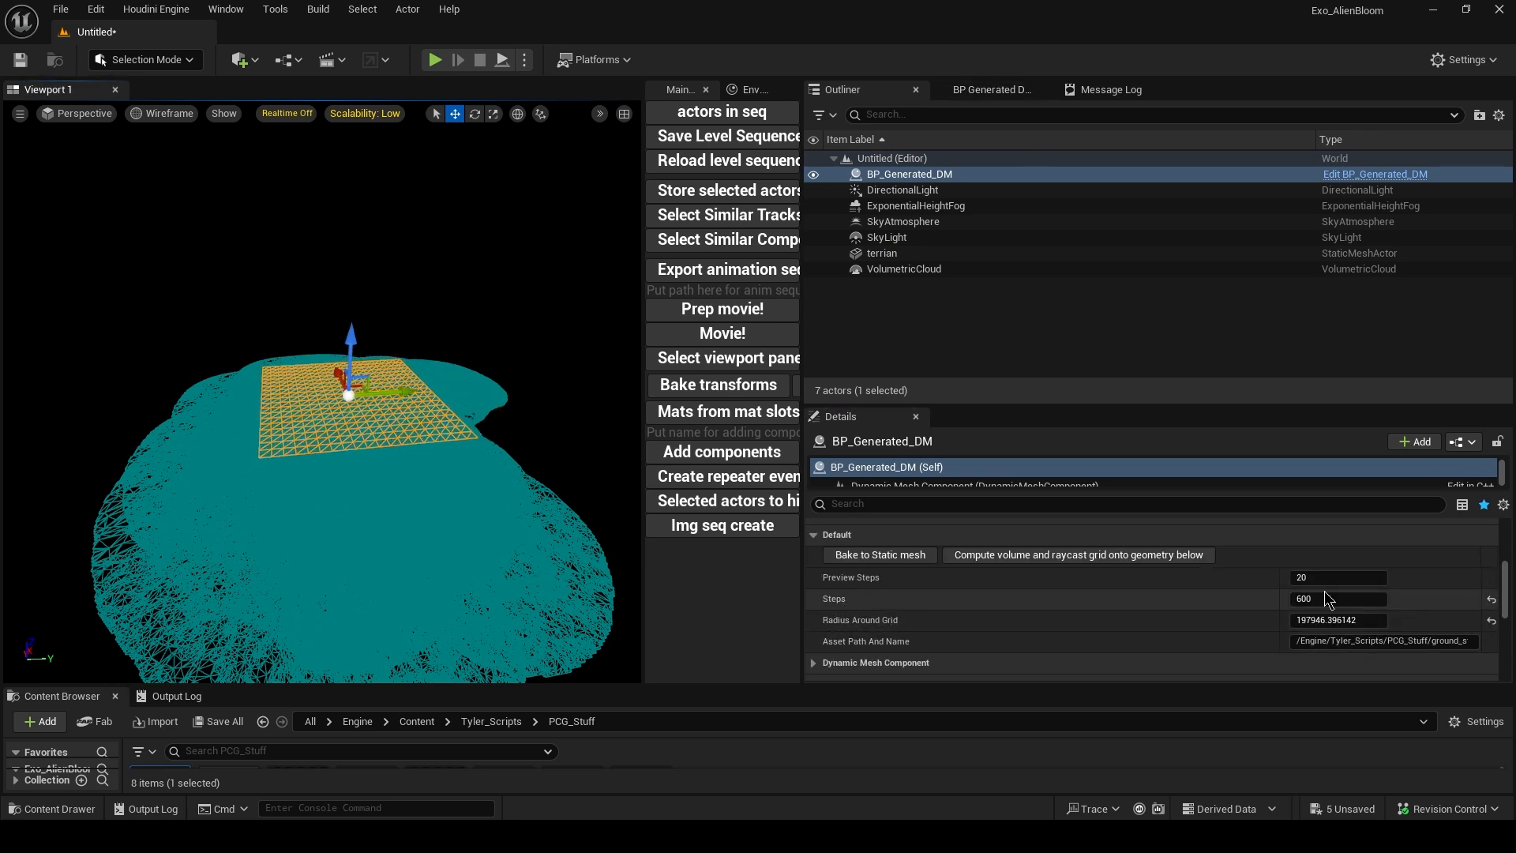
# Compute the volume and raycast the BP_Generated_DM grid onto the terrain below, then enable realtime display to view the result
pyautogui.moveTo(324, 395); pyautogui.dragTo(458, 391, button='right')
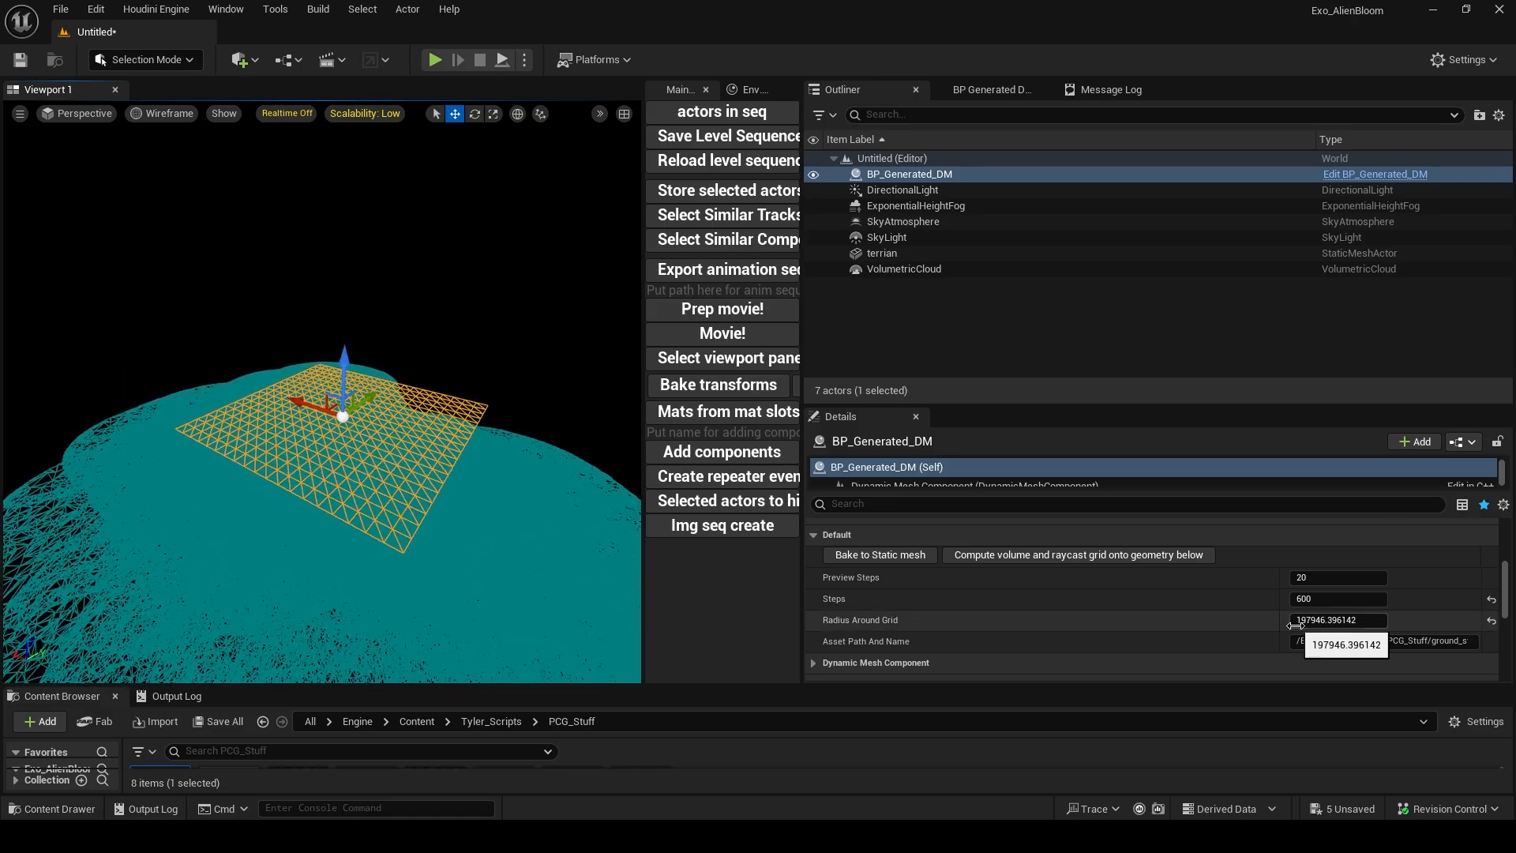
pyautogui.click(1034, 555)
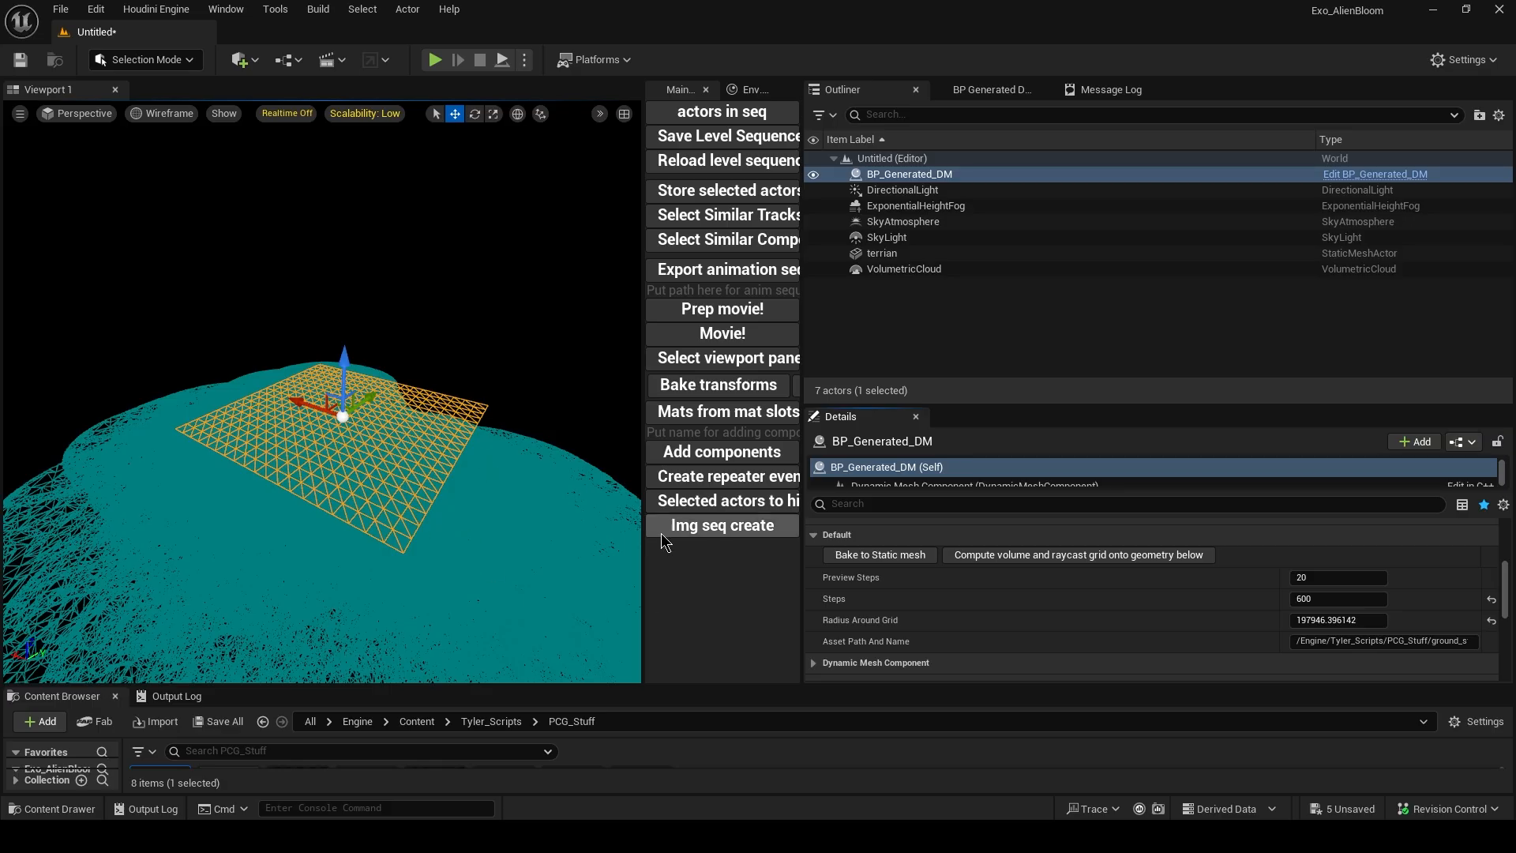
pyautogui.hotkey('ctrl', 'r')
pyautogui.press('w')
pyautogui.moveTo(478, 435); pyautogui.dragTo(375, 486, button='right')
pyautogui.press('f')
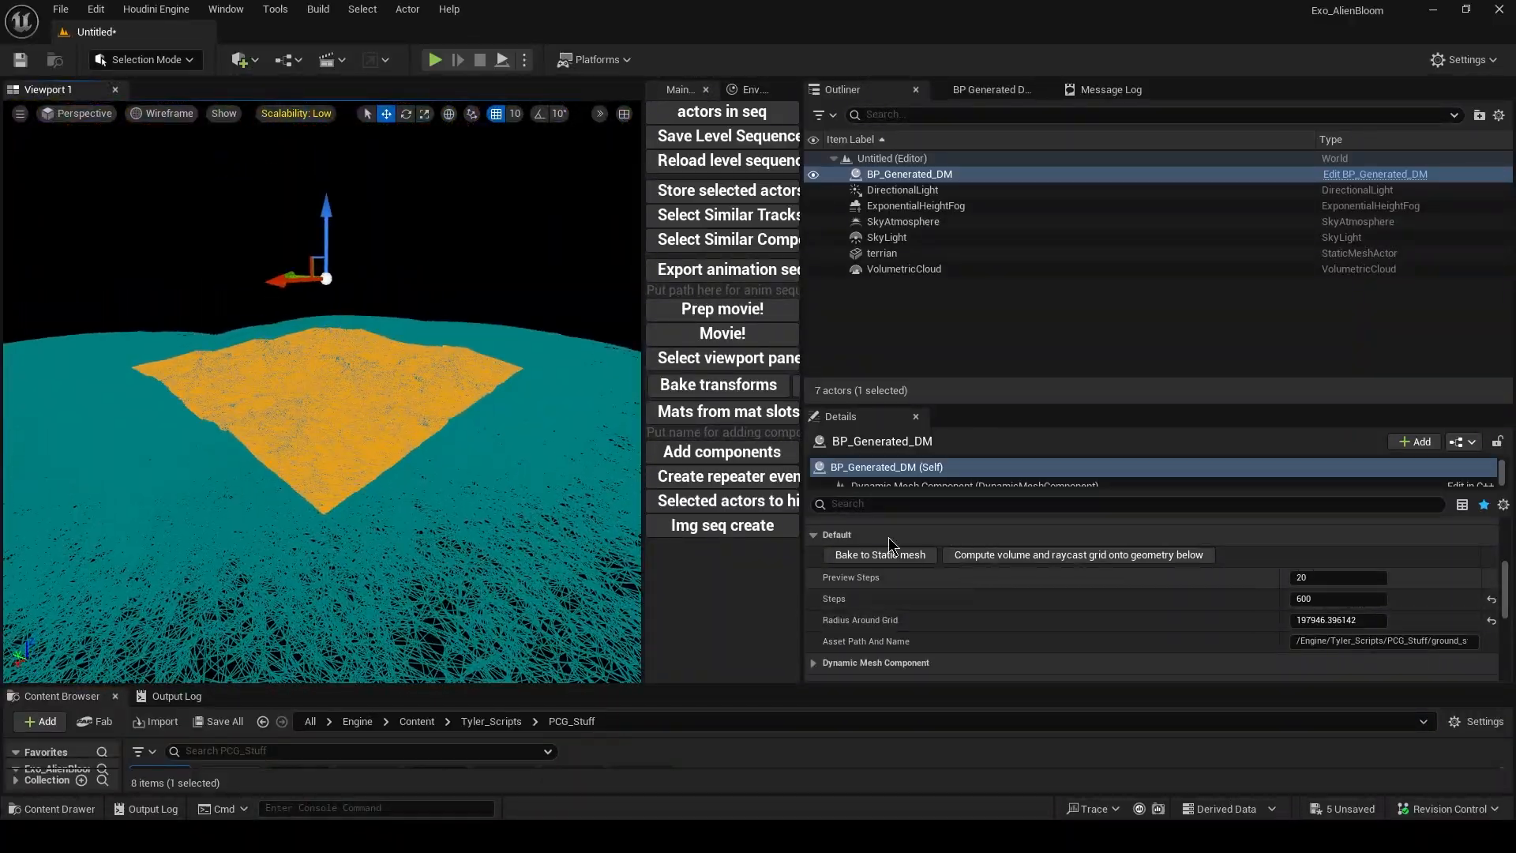
# Bake the projected grid to a static mesh and open the ground_static_1 asset from the PCG_Stuff folder
pyautogui.click(884, 562)
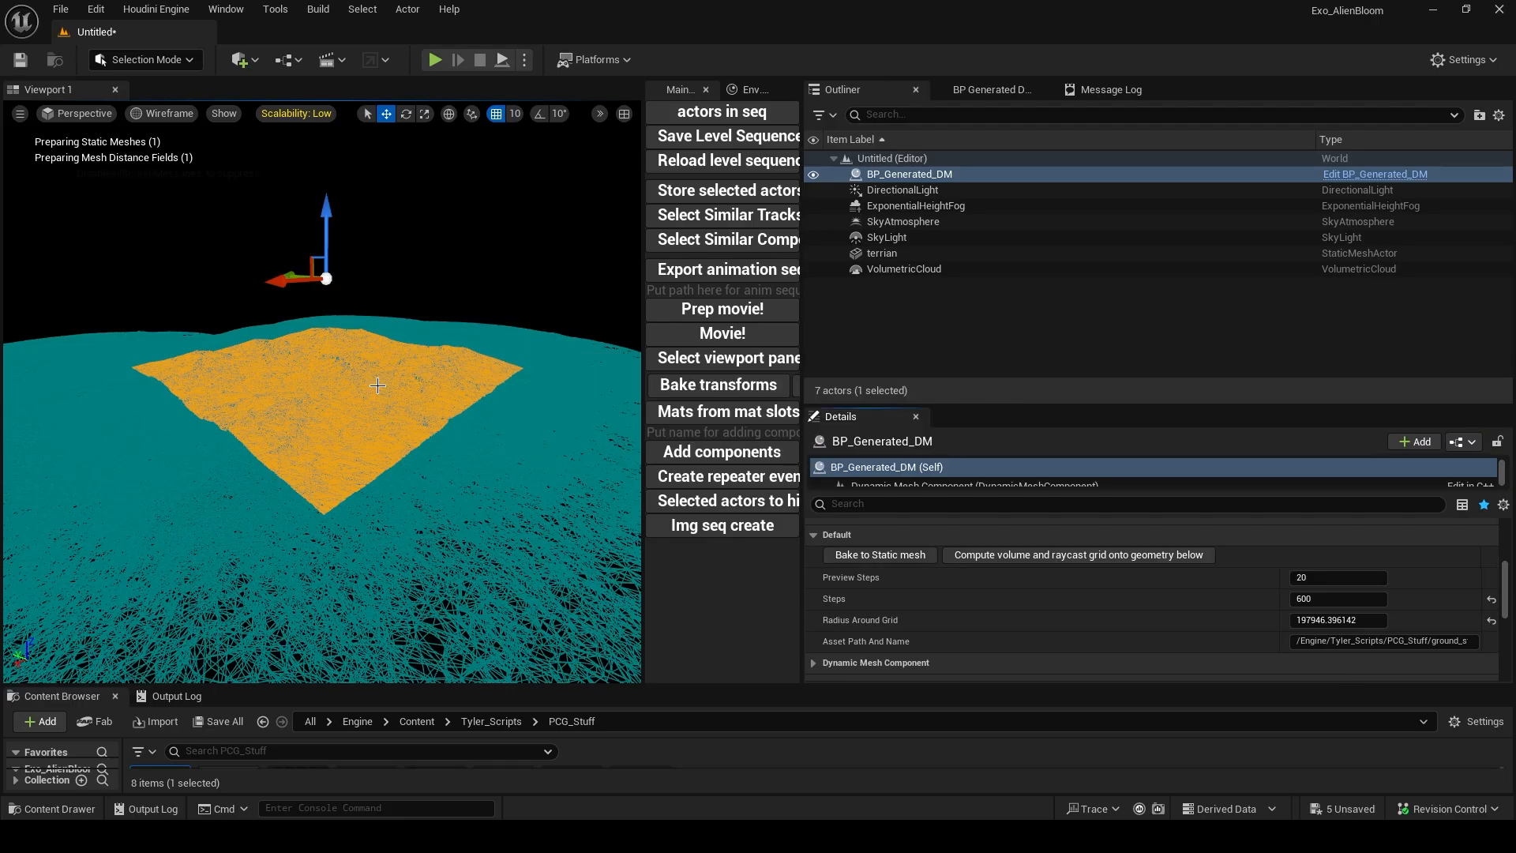
pyautogui.hotkey('ctrl', 'space')
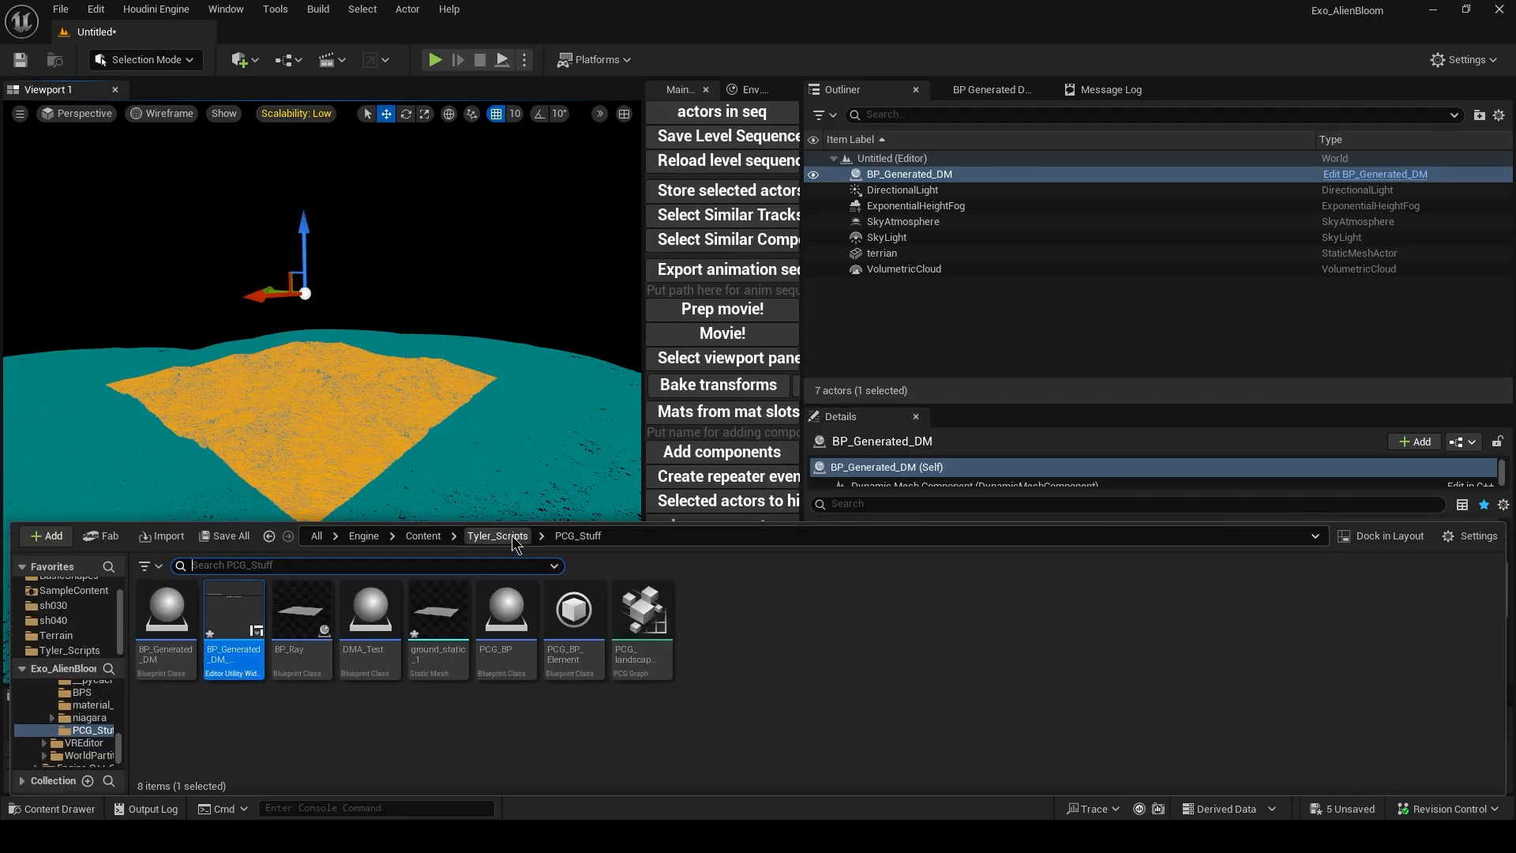
pyautogui.click(434, 644)
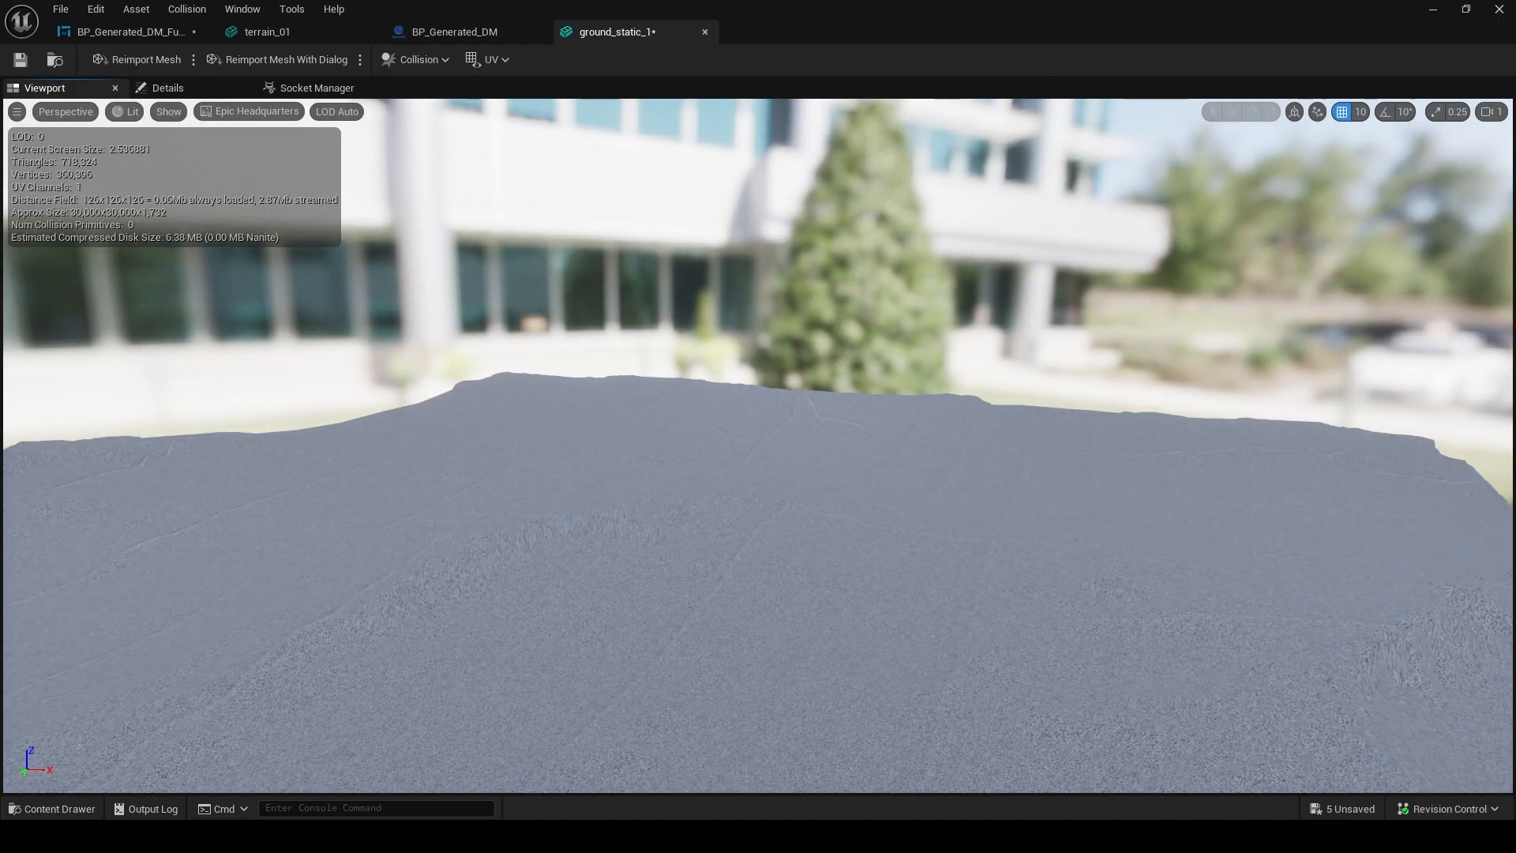
# Examine the shape, triangle and vertex counts, material slot and Nanite settings of ground_static_1, and close its editor
pyautogui.scroll(4, 43, 180)
pyautogui.moveTo(29, 158)
pyautogui.mouseDown(button='right')
pyautogui.moveTo(42, 180)
pyautogui.moveTo(29, 158)
pyautogui.mouseUp(button='right')
pyautogui.press('s')
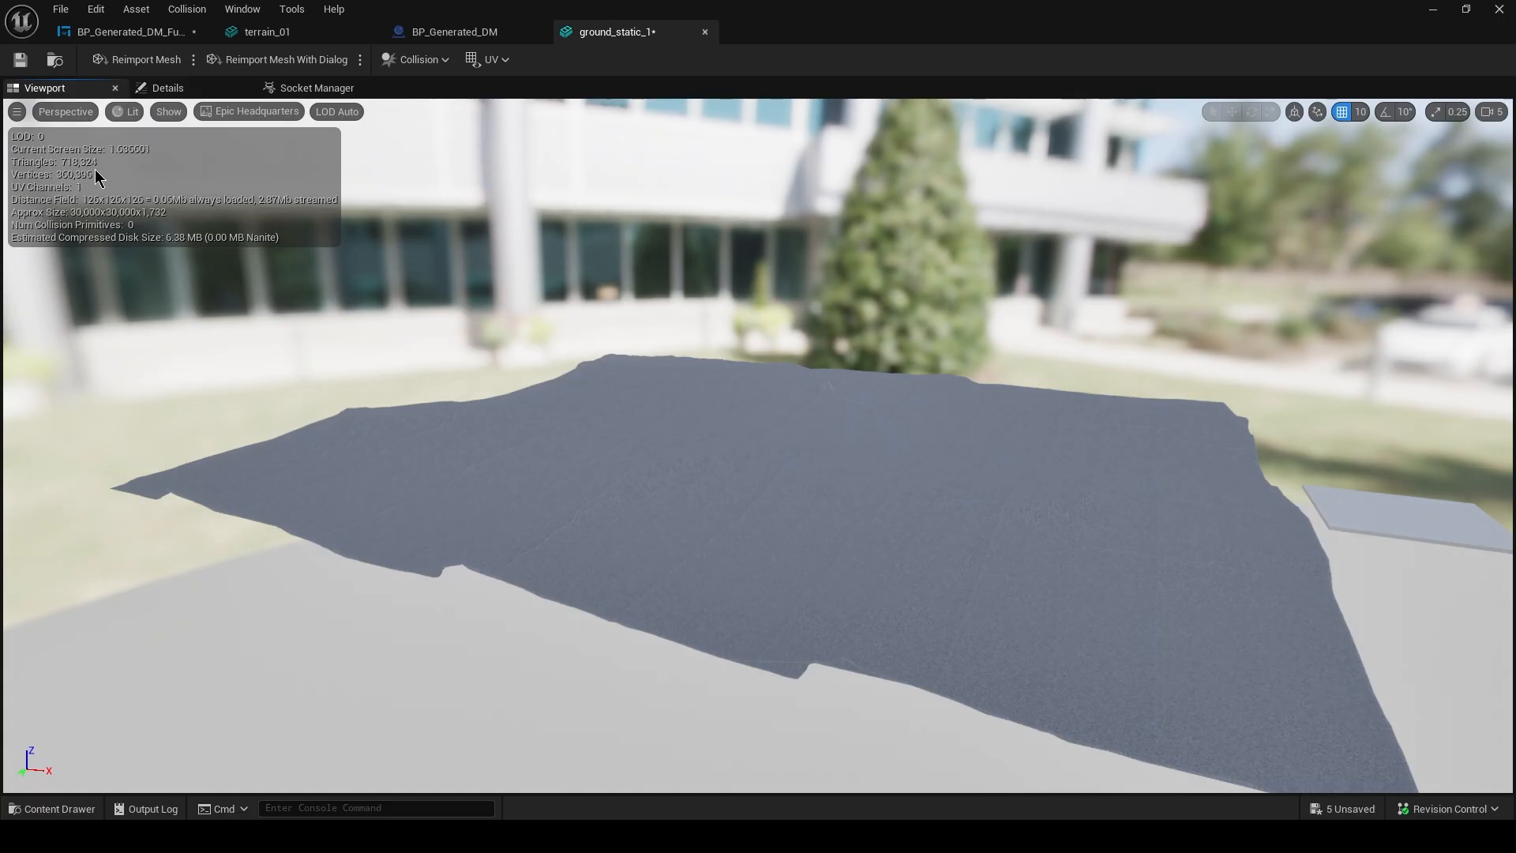
pyautogui.press('w')
pyautogui.moveTo(718, 528)
pyautogui.mouseDown(button='right')
pyautogui.moveTo(743, 516)
pyautogui.moveTo(721, 529)
pyautogui.mouseUp(button='right')
pyautogui.click(195, 88)
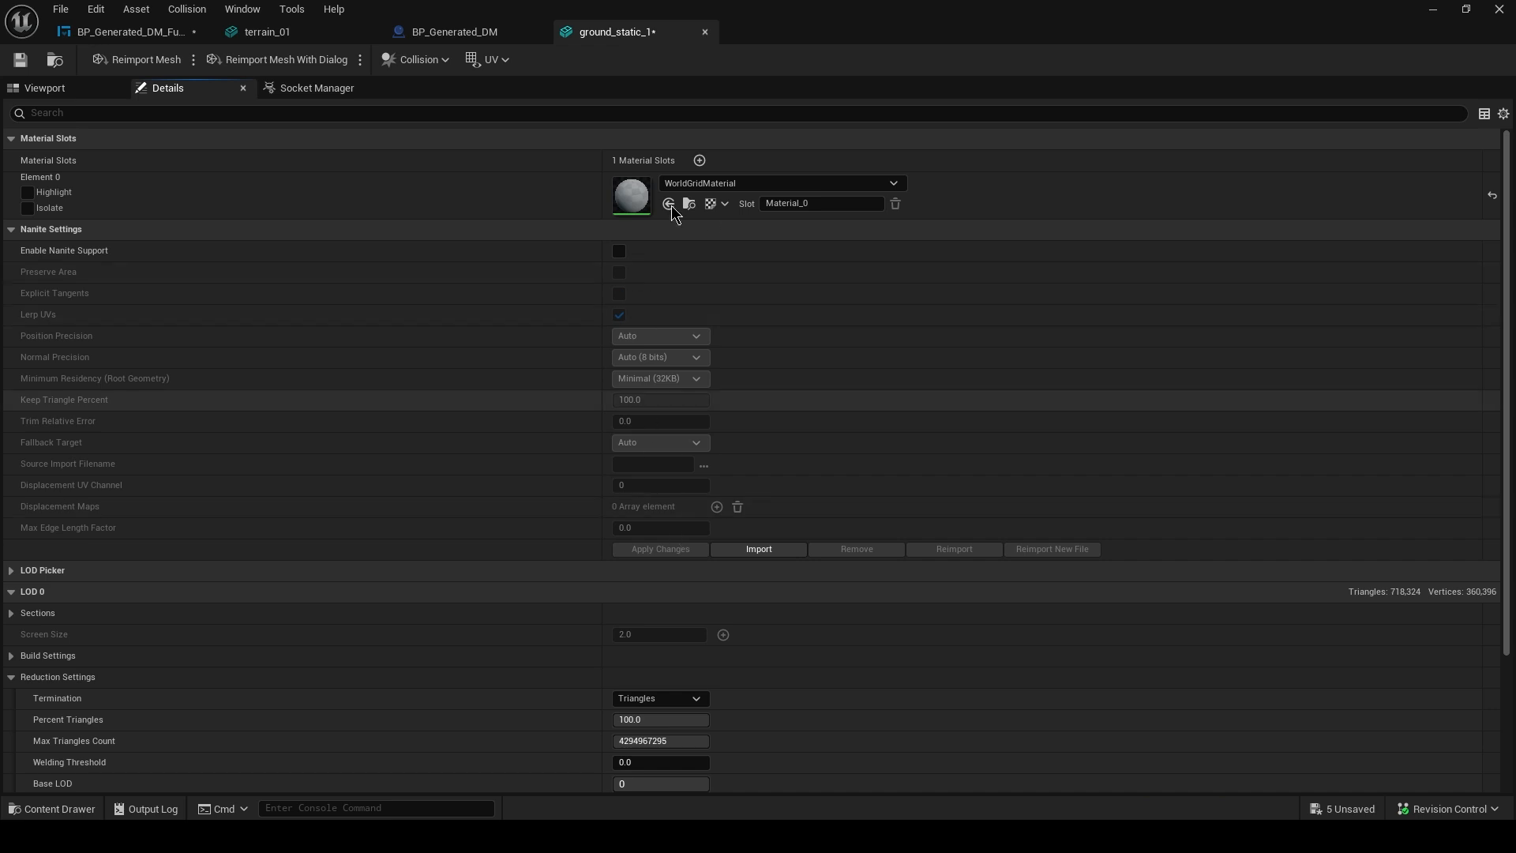
pyautogui.click(705, 31)
# Glance at the BP_Generated_DM_Functions graph, return to the level and open the Steps value of BP_Generated_DM for editing
pyautogui.click(126, 31)
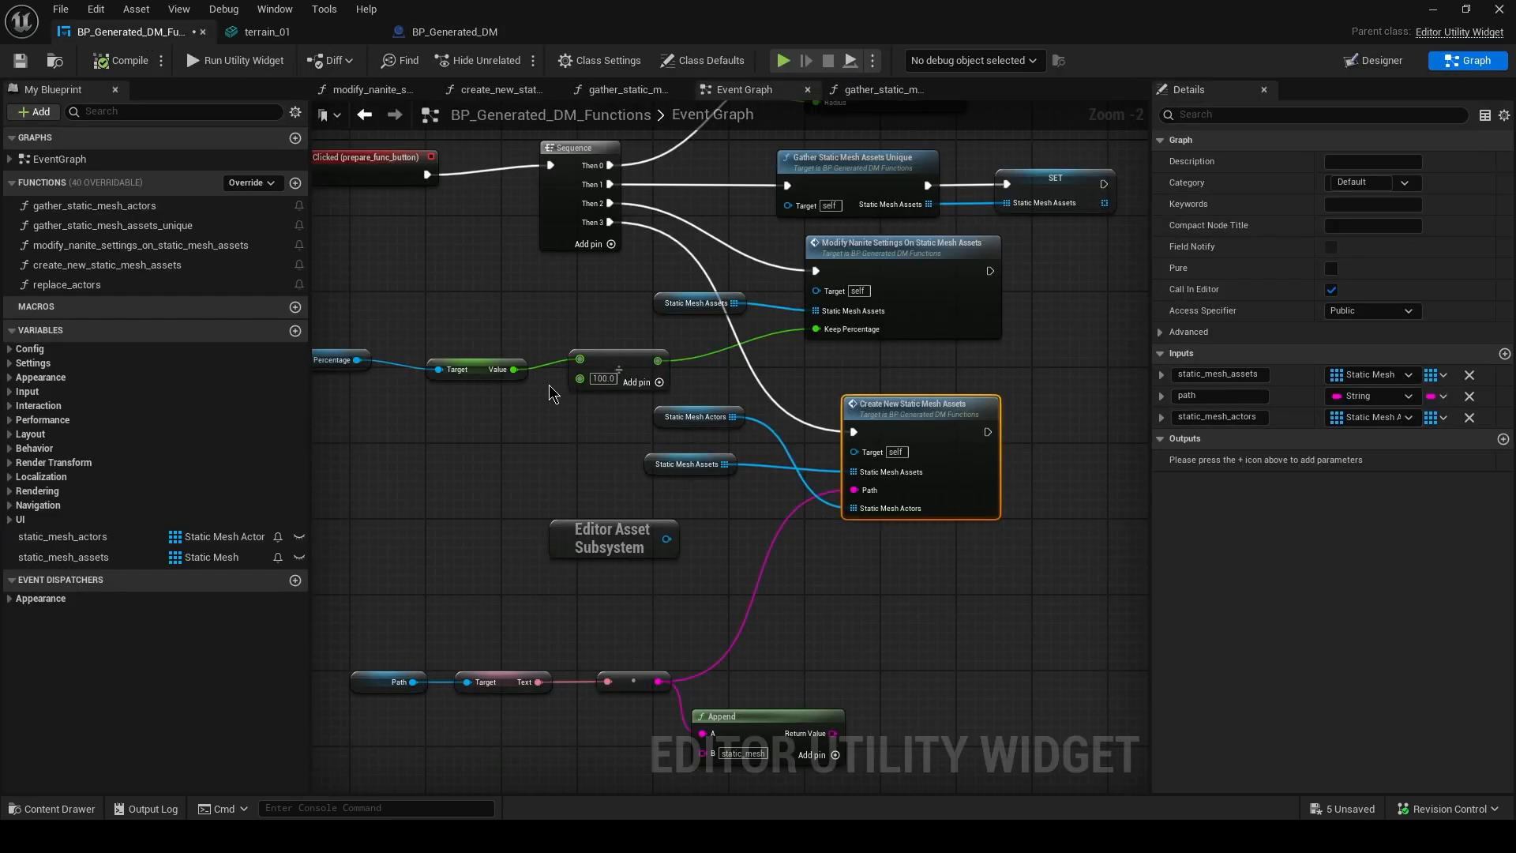
pyautogui.hotkey('alt', 'Tab')
pyautogui.moveTo(322, 379)
pyautogui.mouseDown(button='right')
pyautogui.moveTo(316, 347)
pyautogui.moveTo(289, 375)
pyautogui.moveTo(308, 367)
pyautogui.mouseUp(button='right')
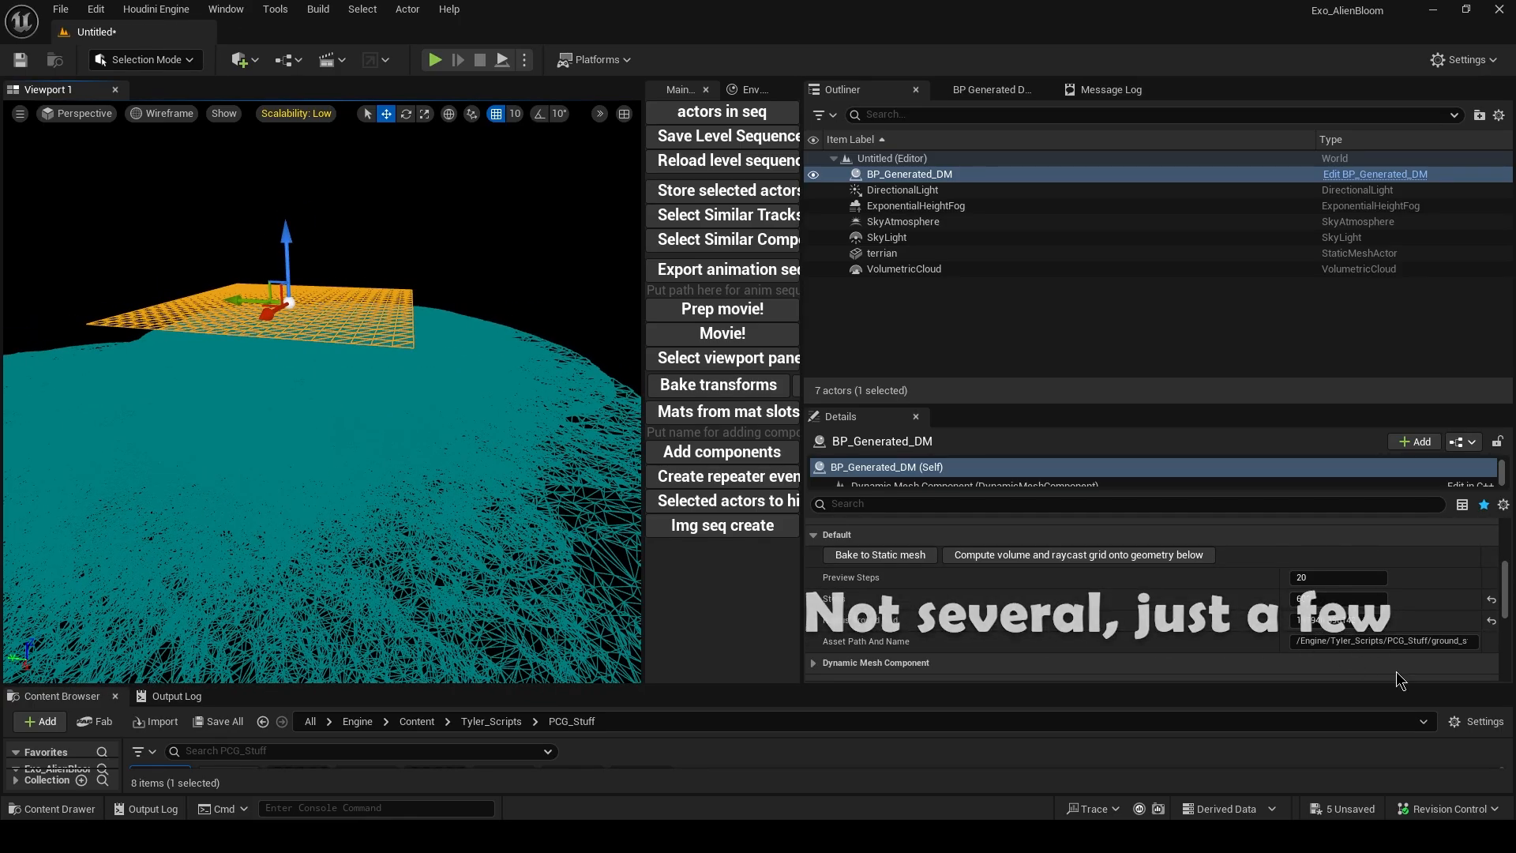
pyautogui.click(1347, 598)
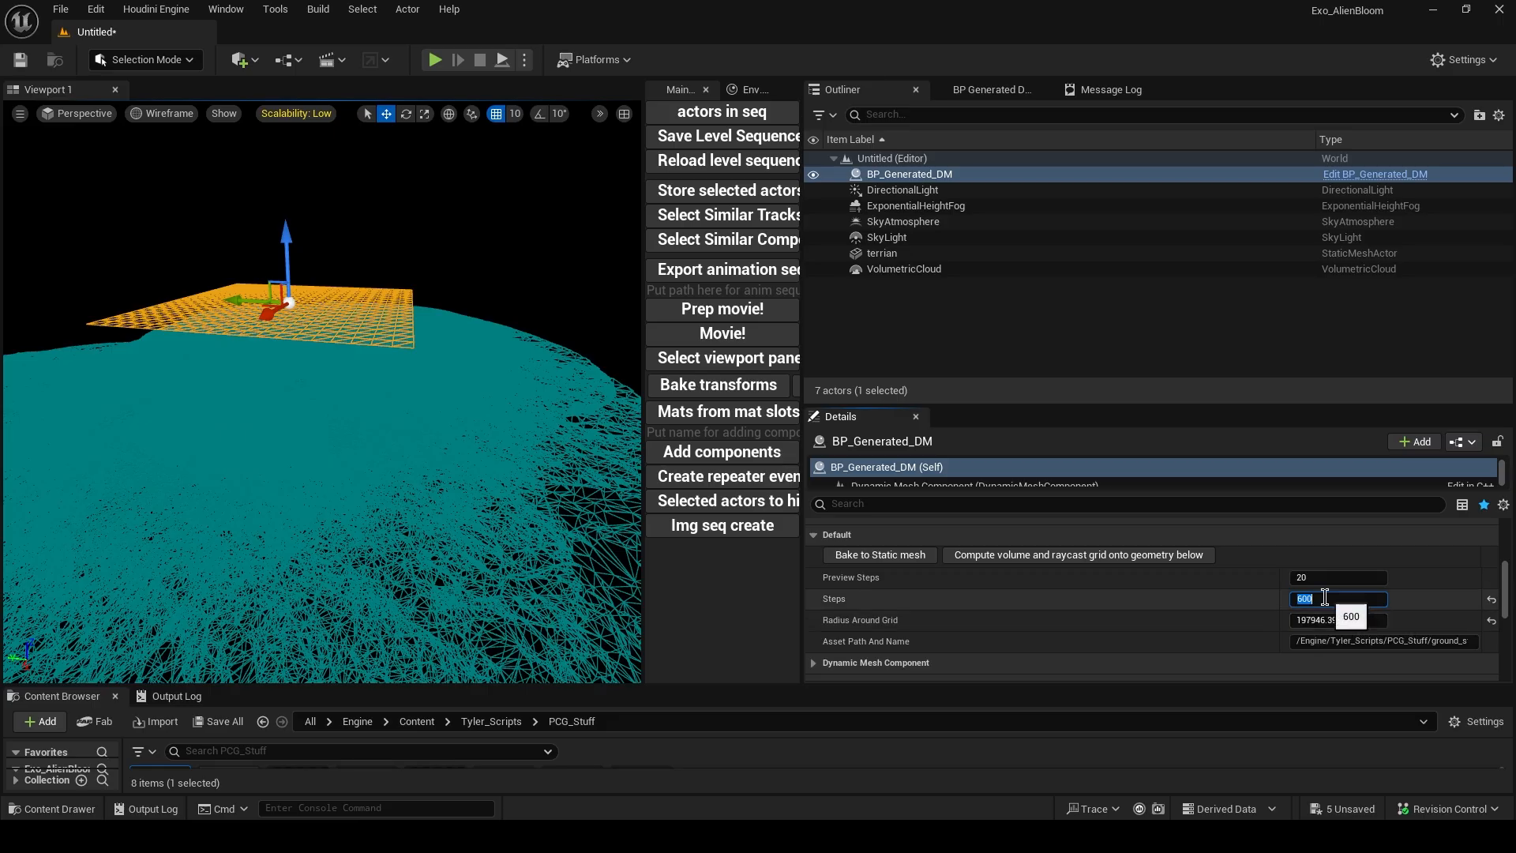
pyautogui.click(96, 9)
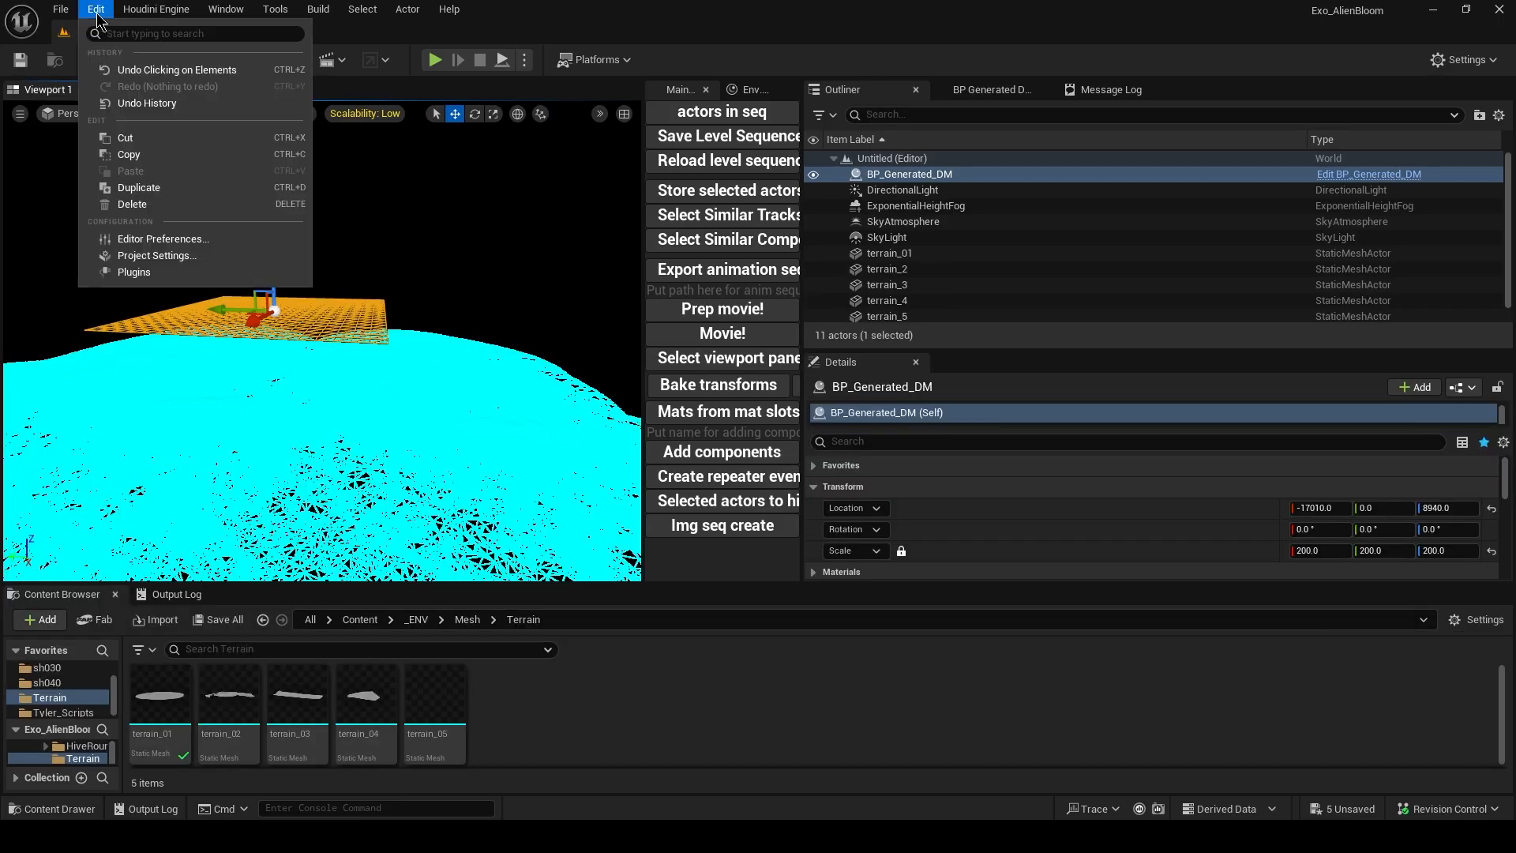
pyautogui.click(180, 255)
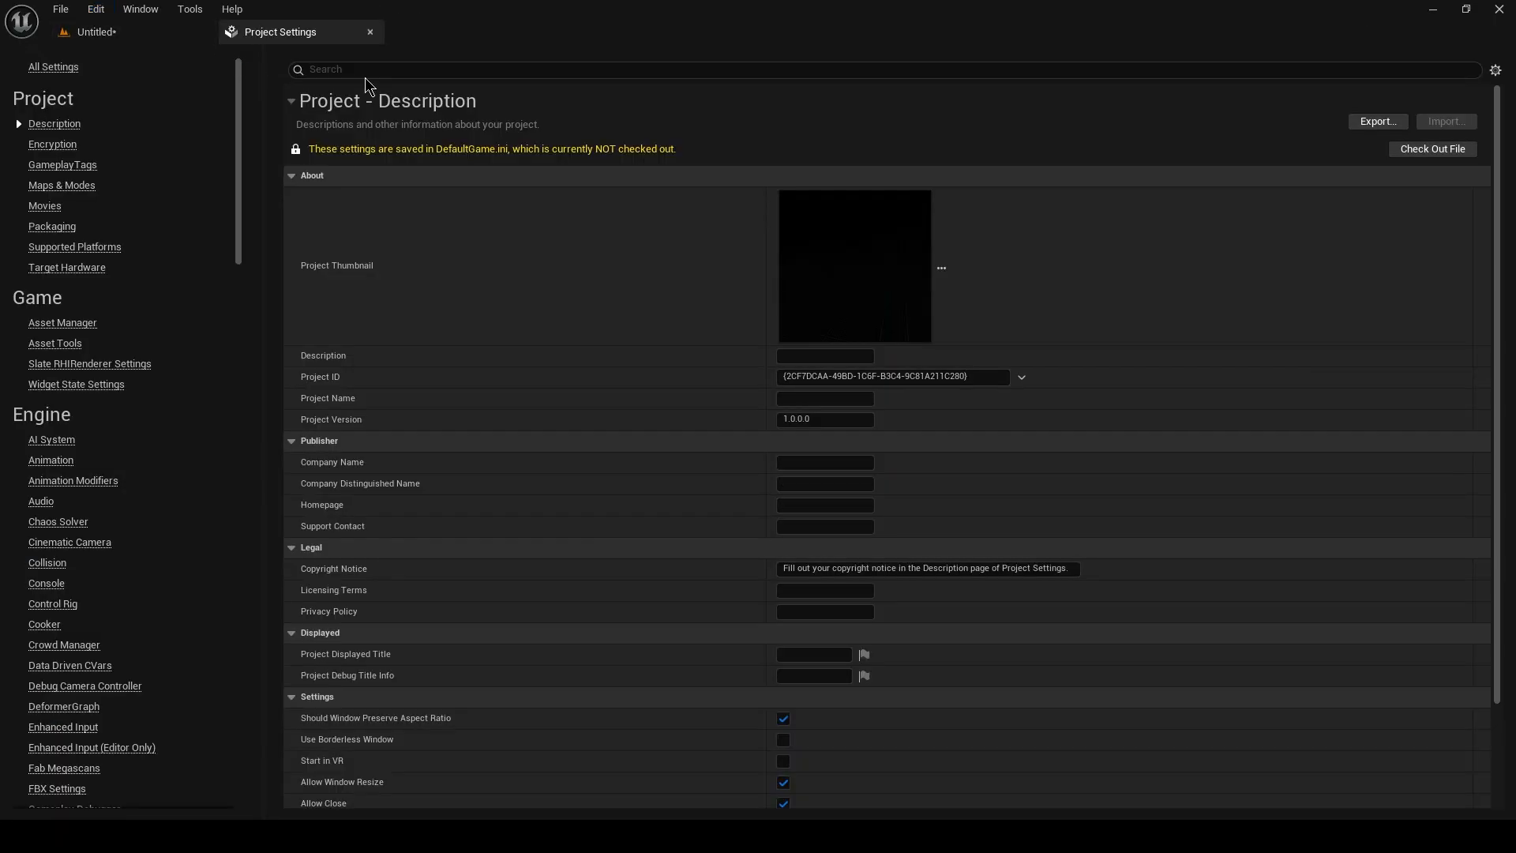
pyautogui.write('loop')
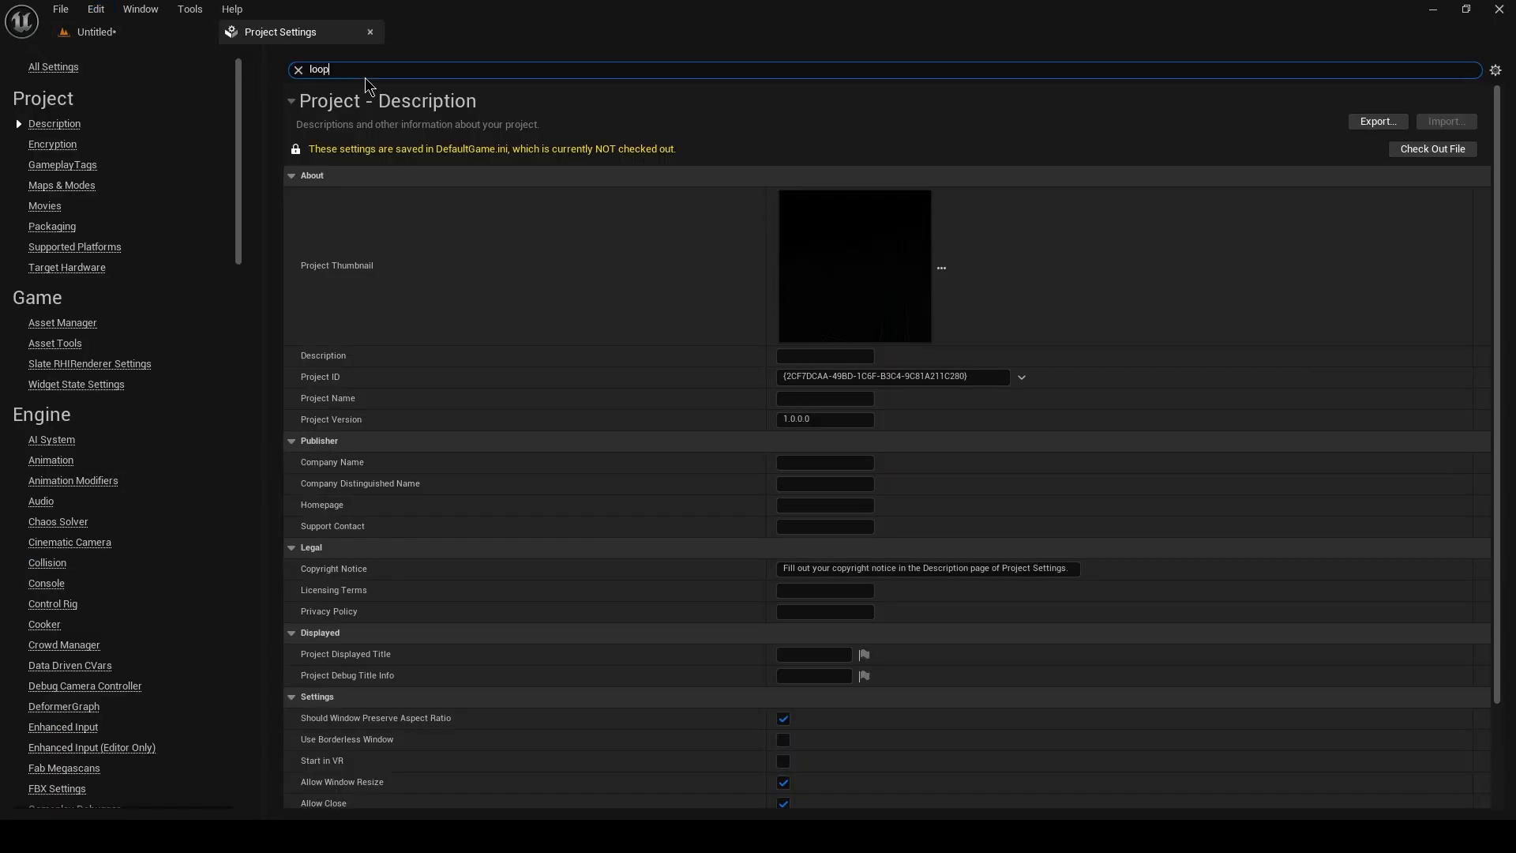
pyautogui.write(' iter')
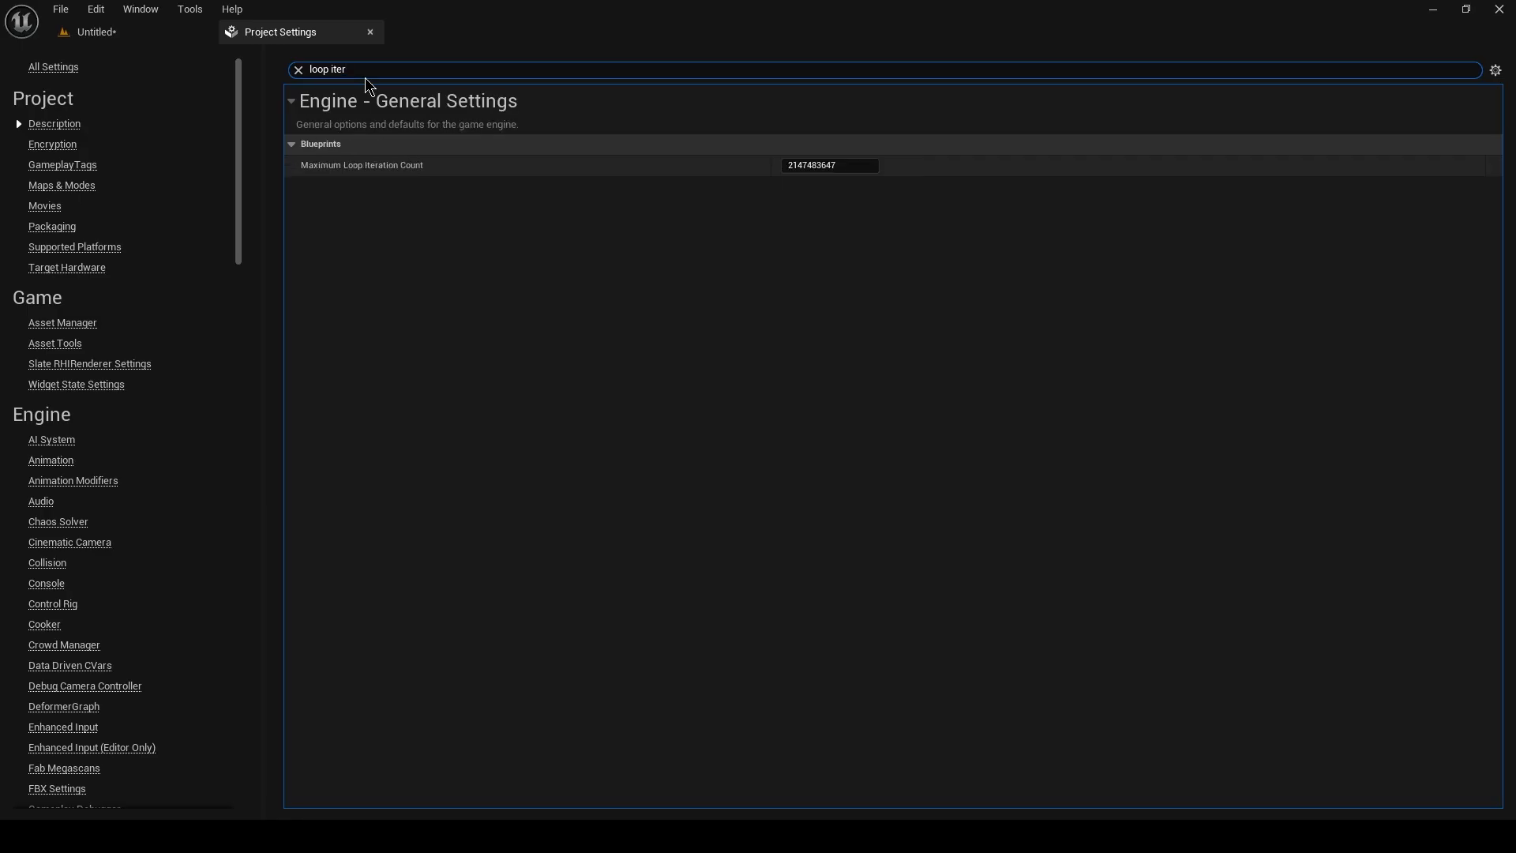
pyautogui.moveTo(315, 172)
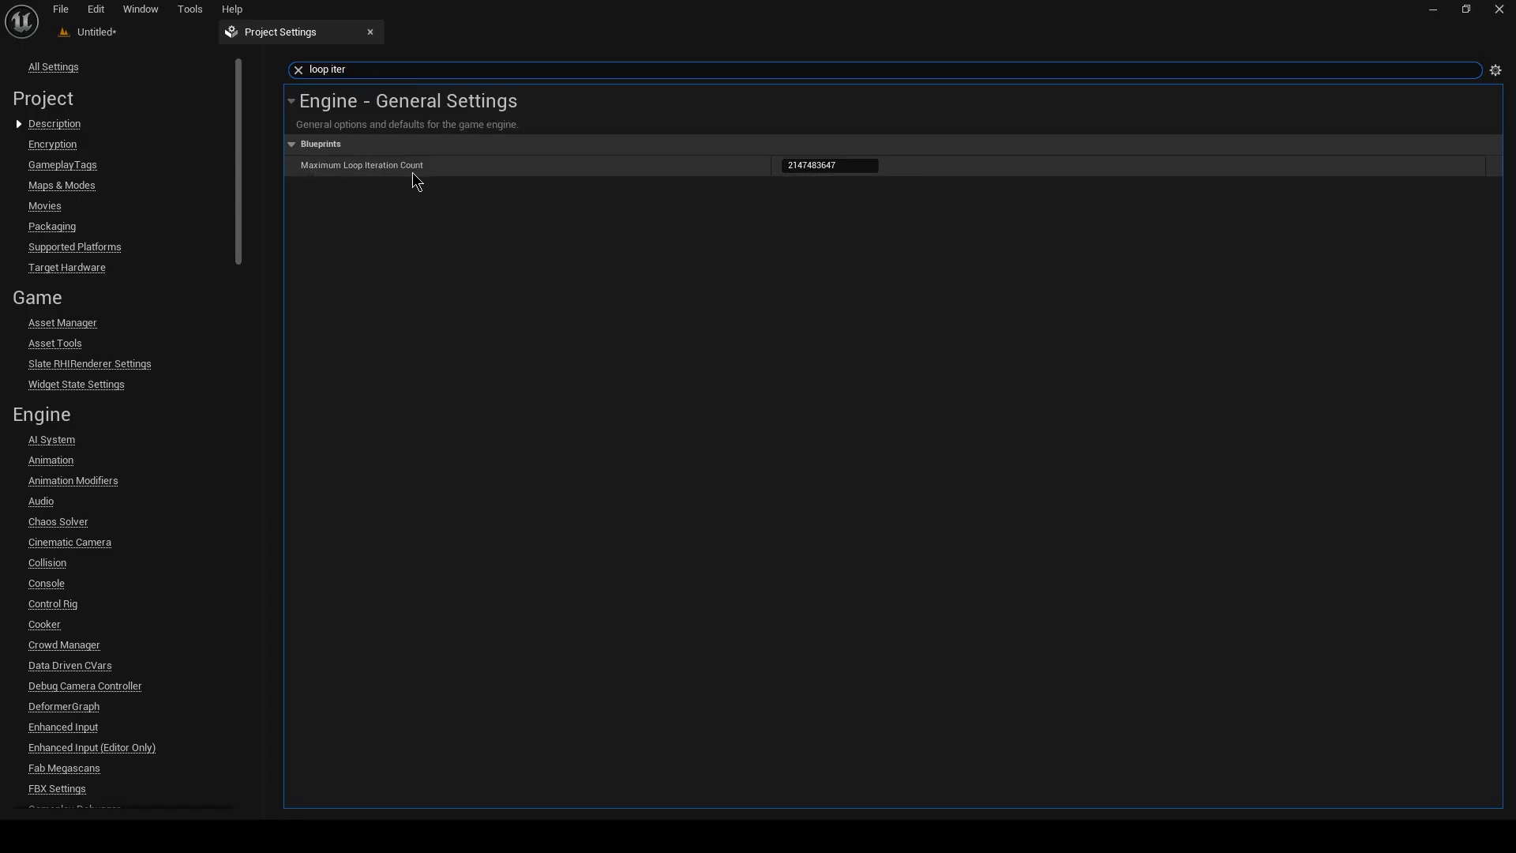
pyautogui.click(855, 169)
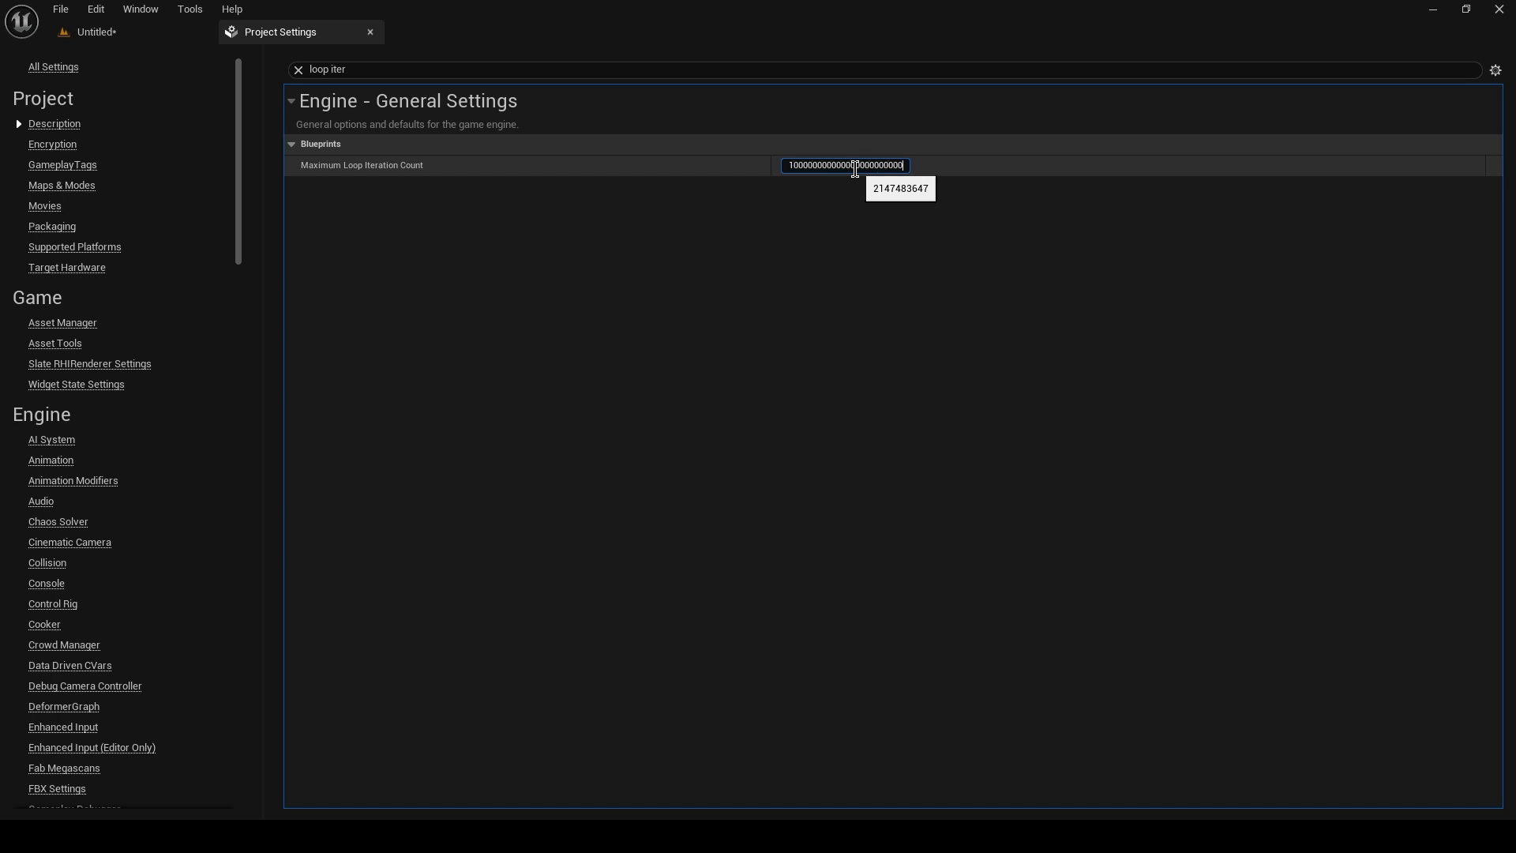
pyautogui.press('Return')
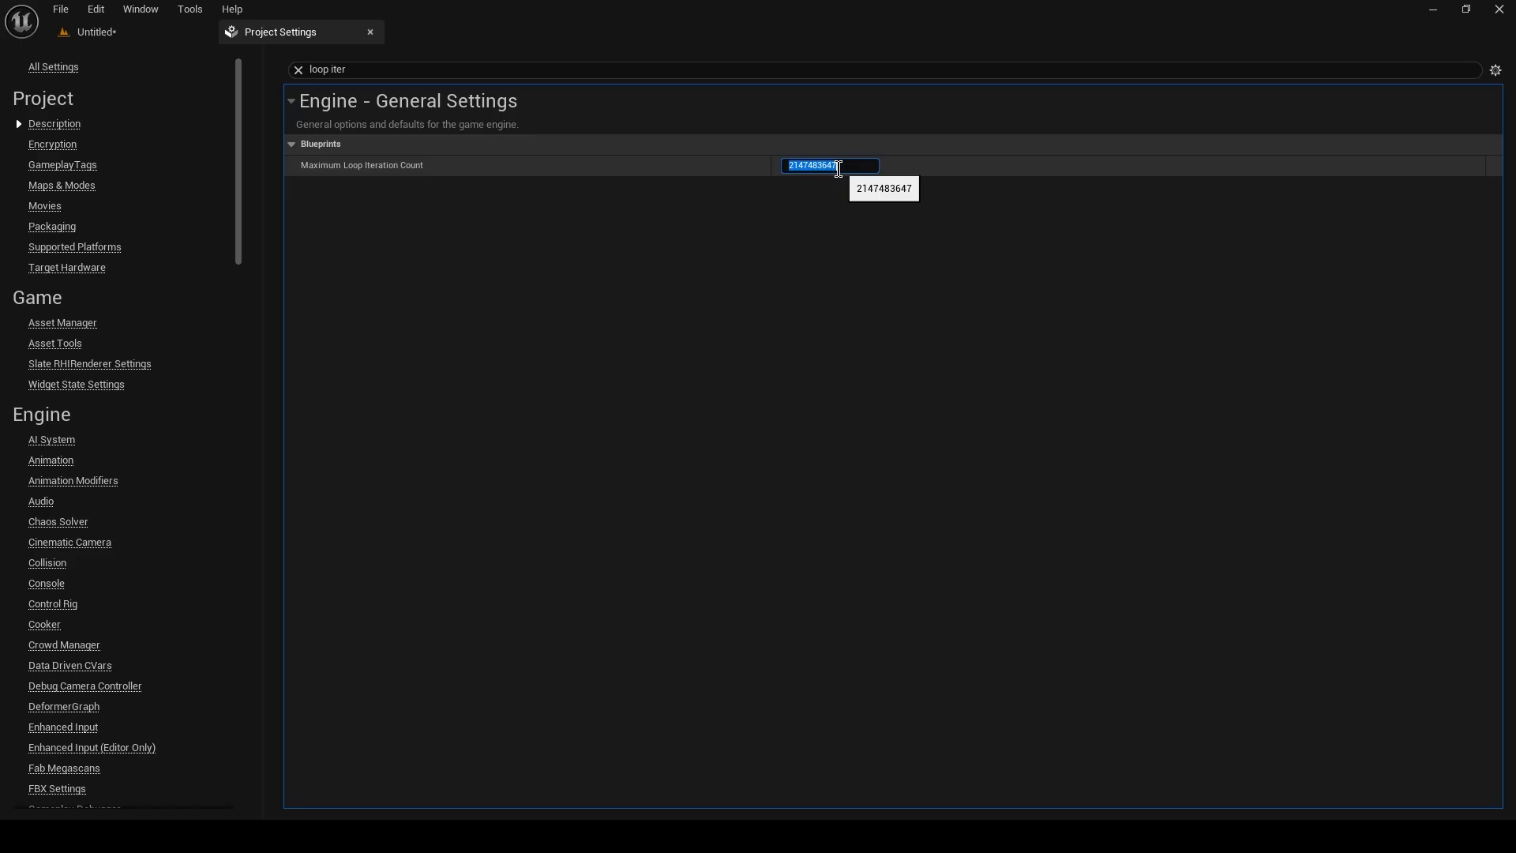
pyautogui.click(371, 31)
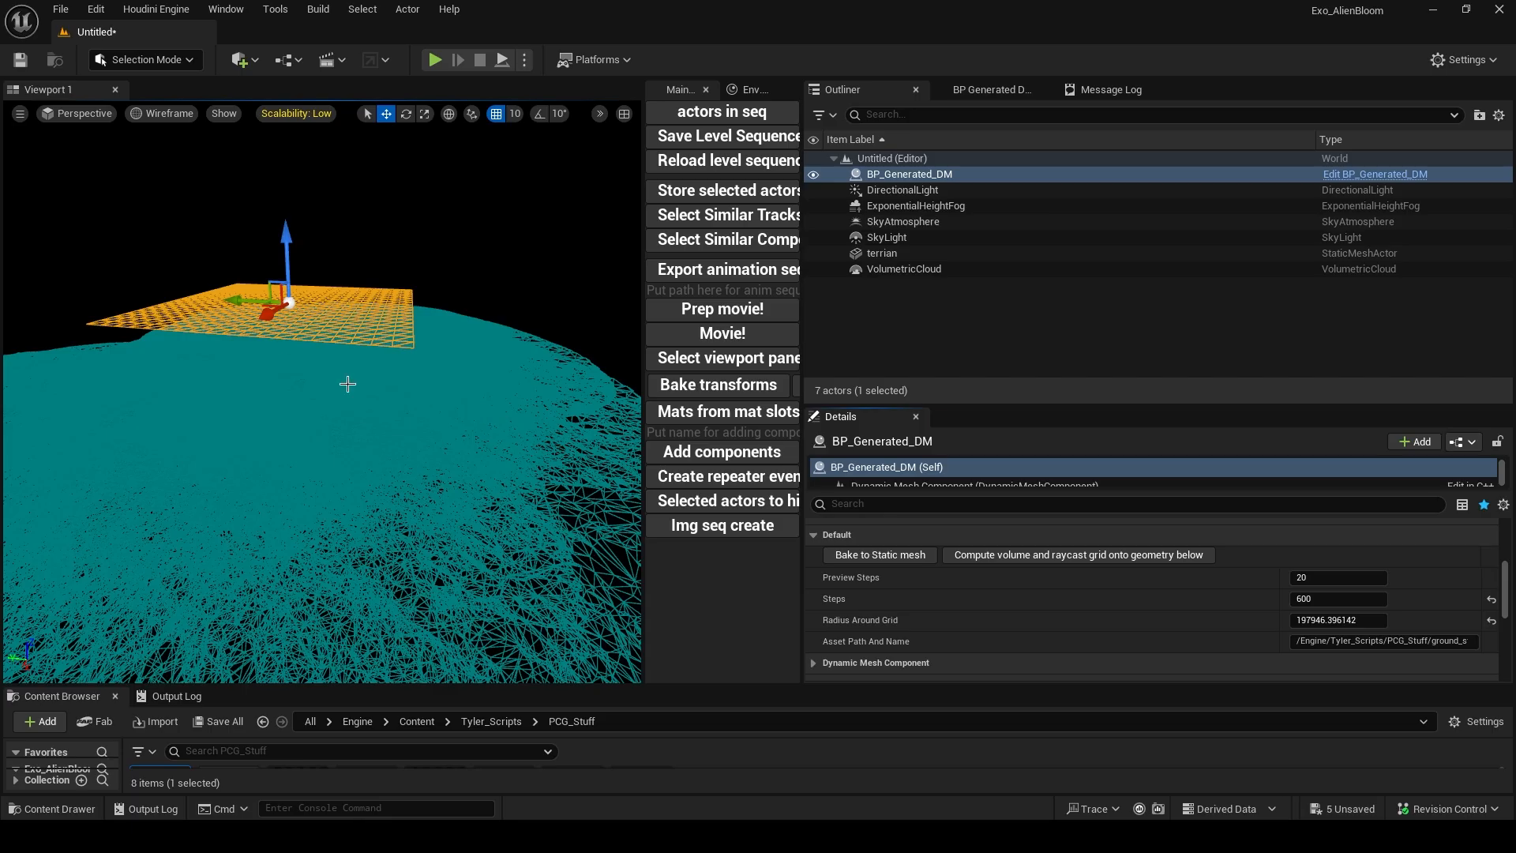
# Reposition the BP_Generated_DM grid slightly over the terrain
pyautogui.moveTo(348, 384); pyautogui.dragTo(348, 352, button='right')
pyautogui.moveTo(308, 272)
pyautogui.mouseDown()
pyautogui.moveTo(315, 197)
pyautogui.moveTo(315, 263)
pyautogui.mouseUp()
# Search the plugins for "geometry script" and check that the Geometry Script plugin is enabled
pyautogui.click(95, 9)
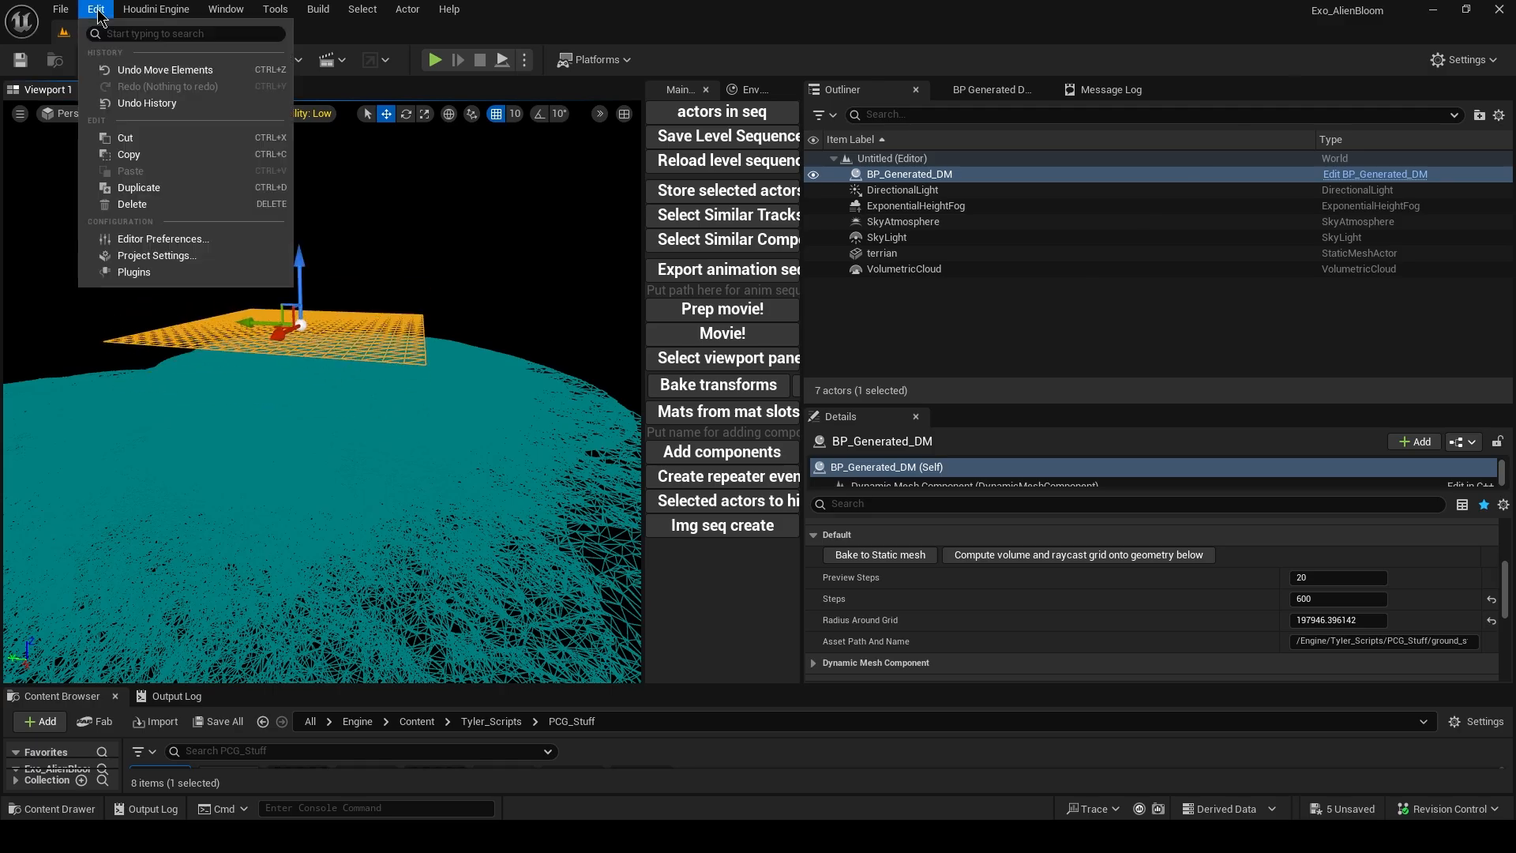
pyautogui.click(130, 271)
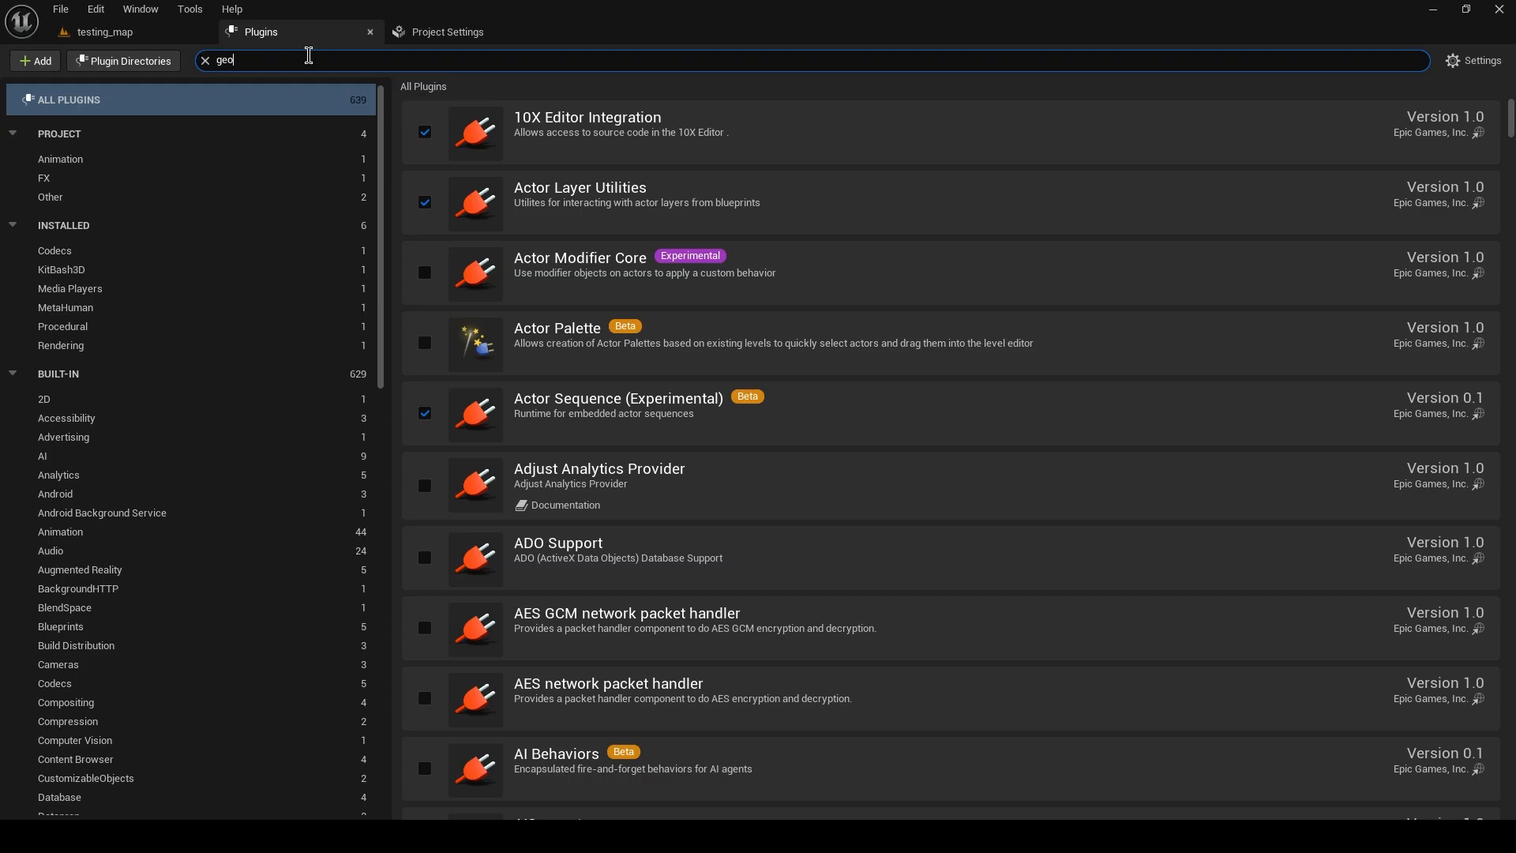
pyautogui.write('geometry script')
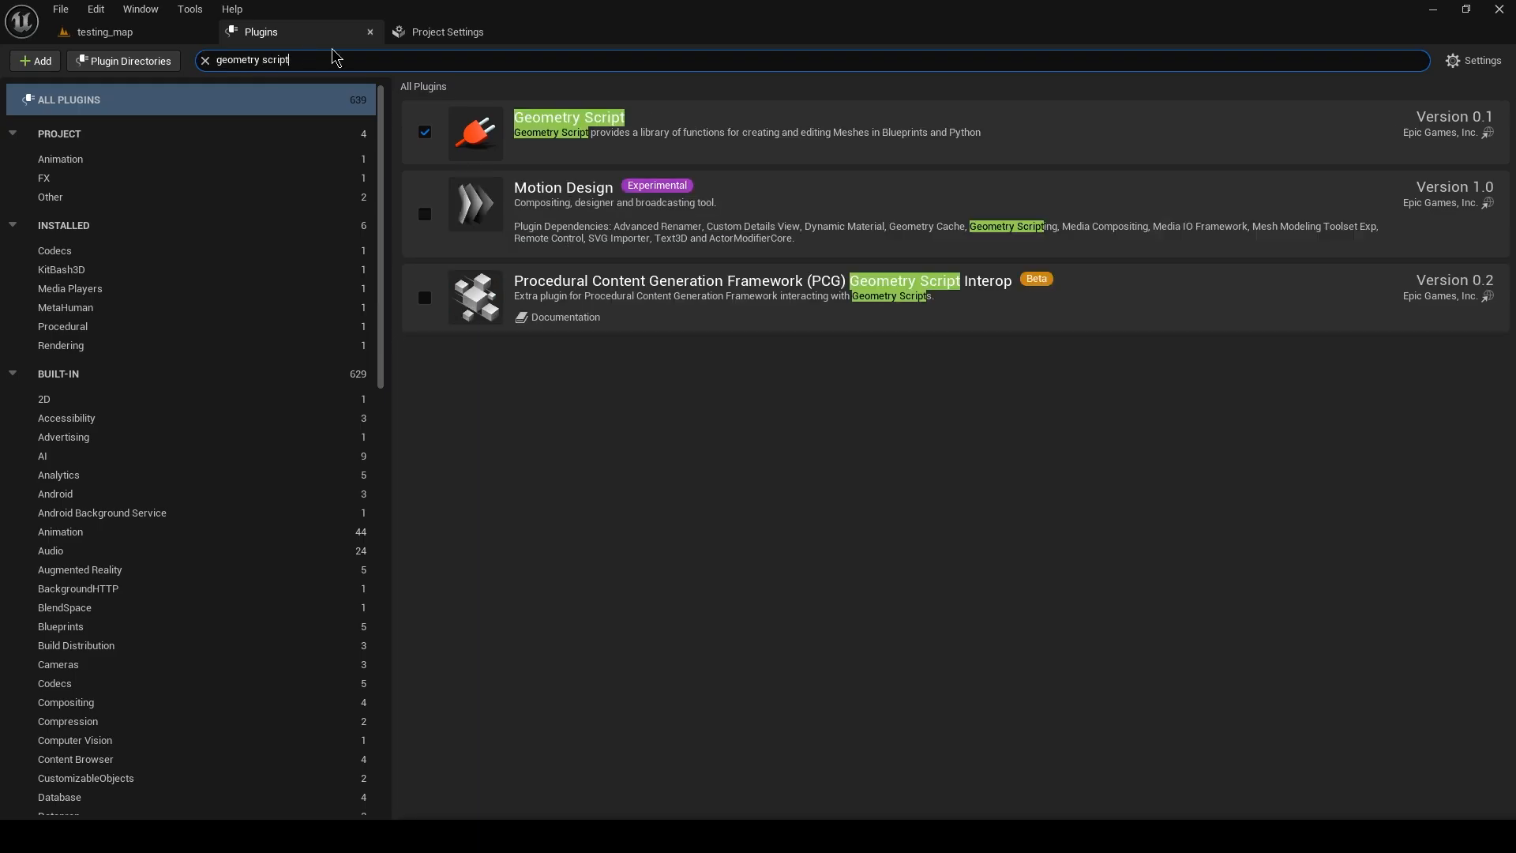
pyautogui.click(425, 132)
# Return to testing_map and browse the project content to the developer's personal folder inside Developers
pyautogui.click(126, 32)
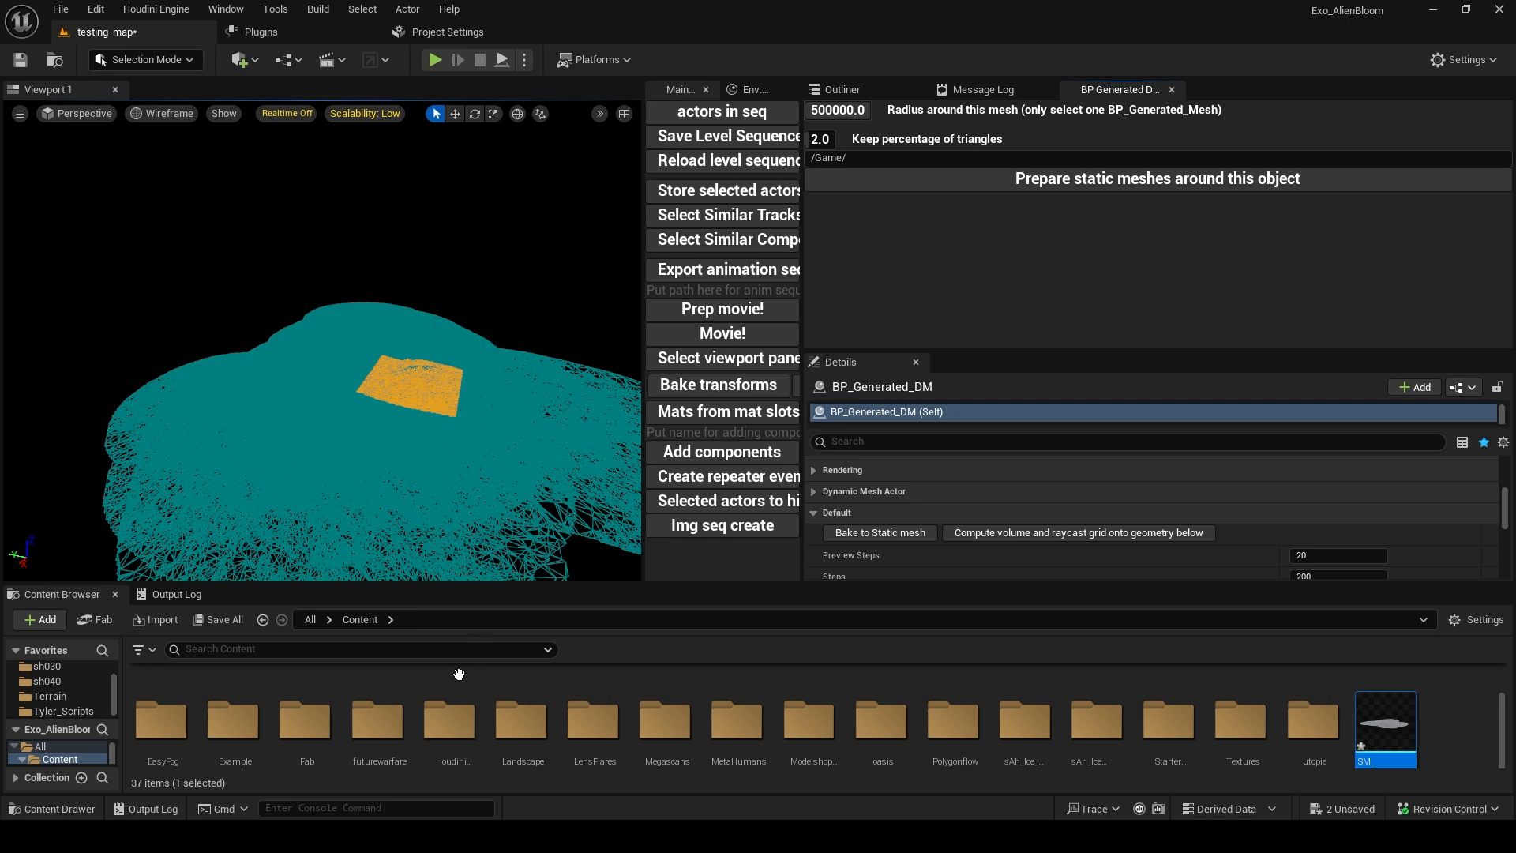
pyautogui.scroll(2, 308, 735)
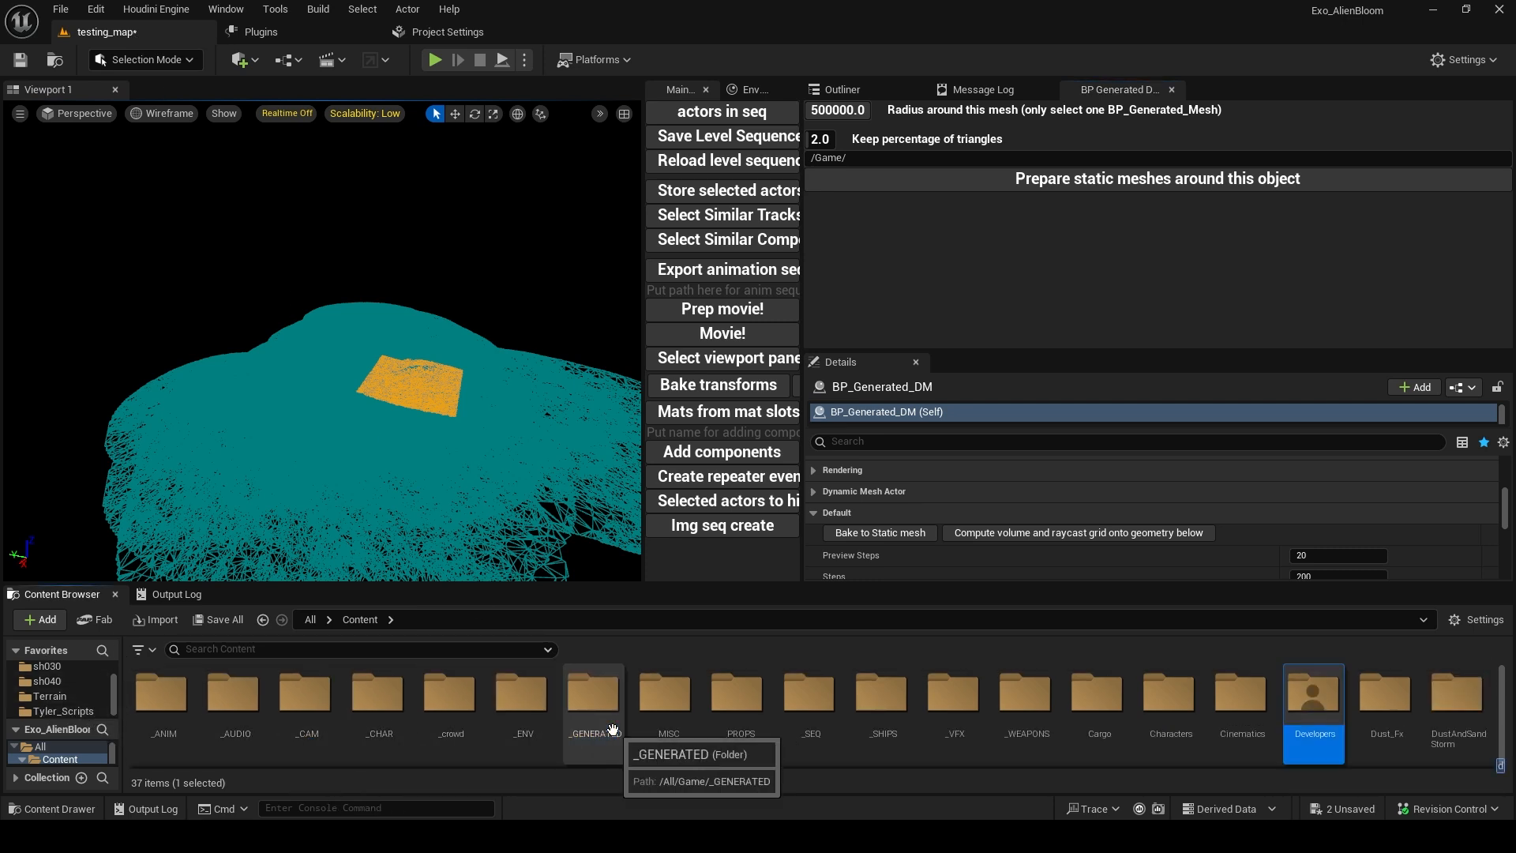
pyautogui.doubleClick(1316, 707)
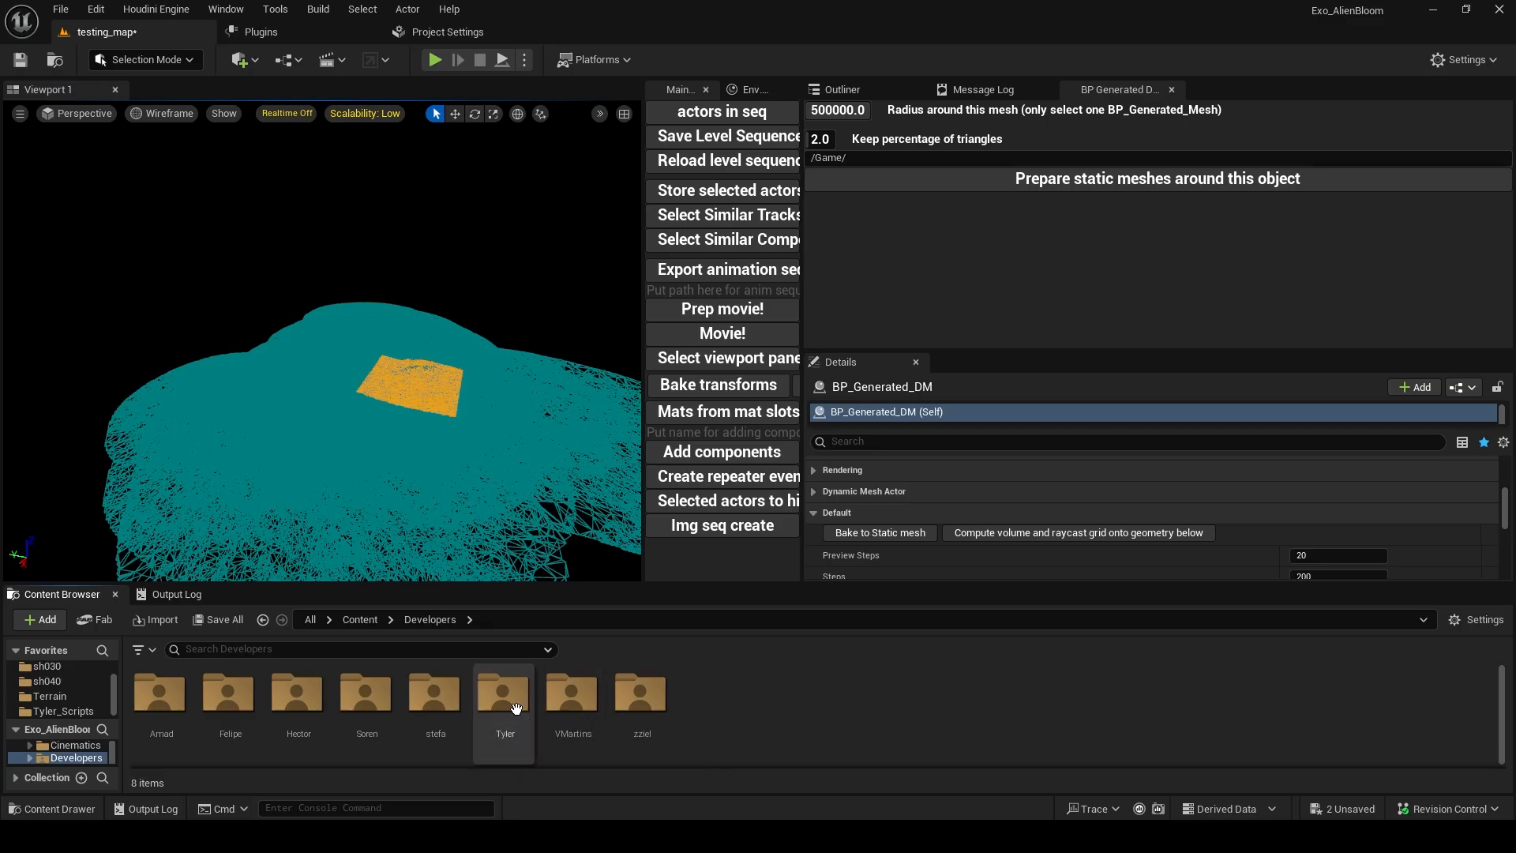
pyautogui.doubleClick(516, 708)
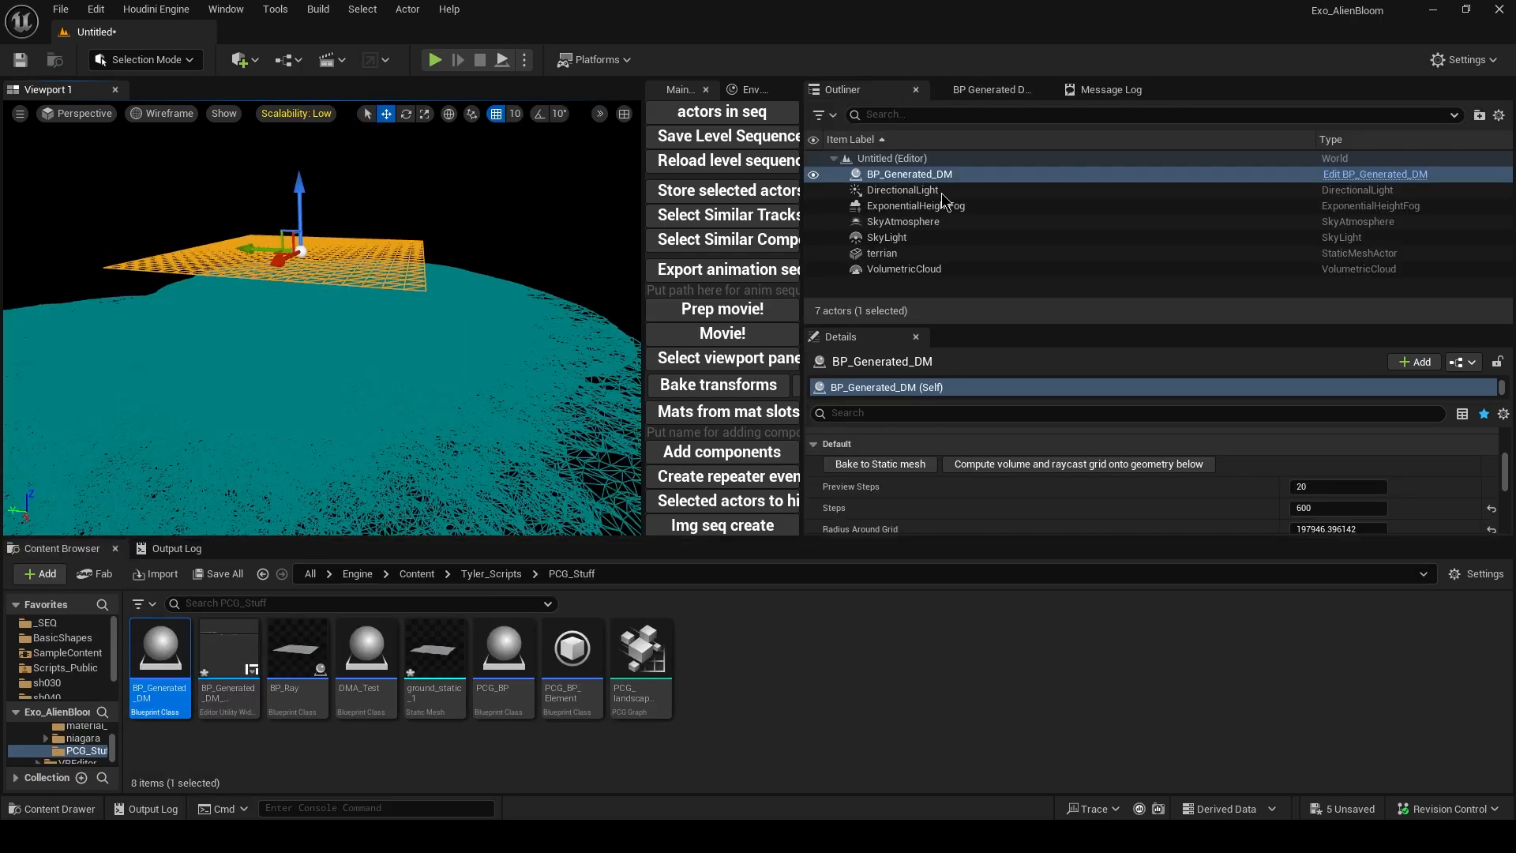
# Delete the BP_Generated_DM actor and the terrian mesh from the untitled level
pyautogui.click(971, 190)
pyautogui.click(978, 175)
pyautogui.press('Delete')
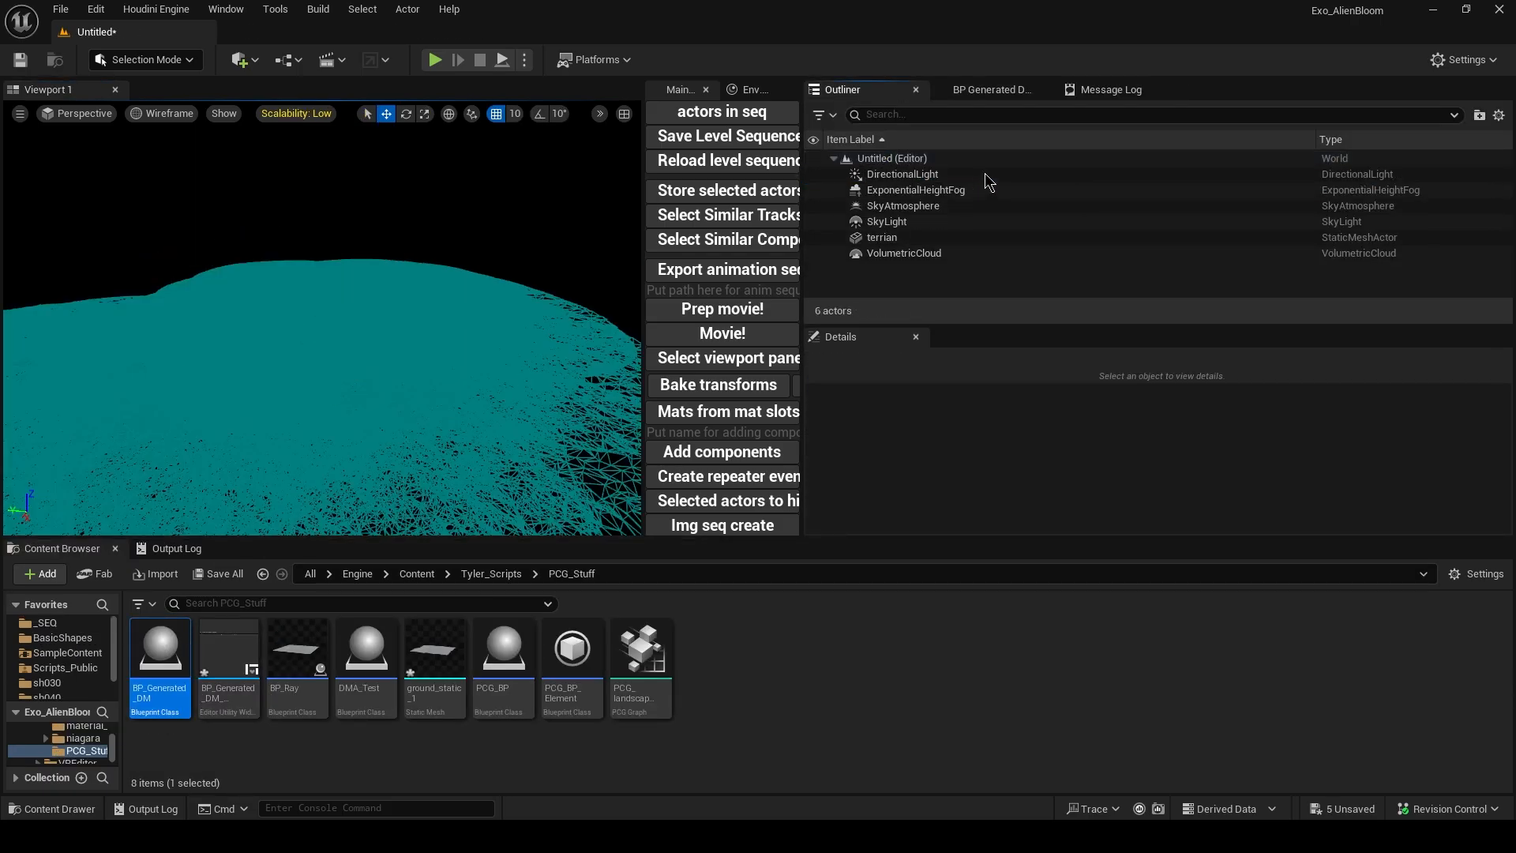
pyautogui.click(412, 423)
pyautogui.press('Delete')
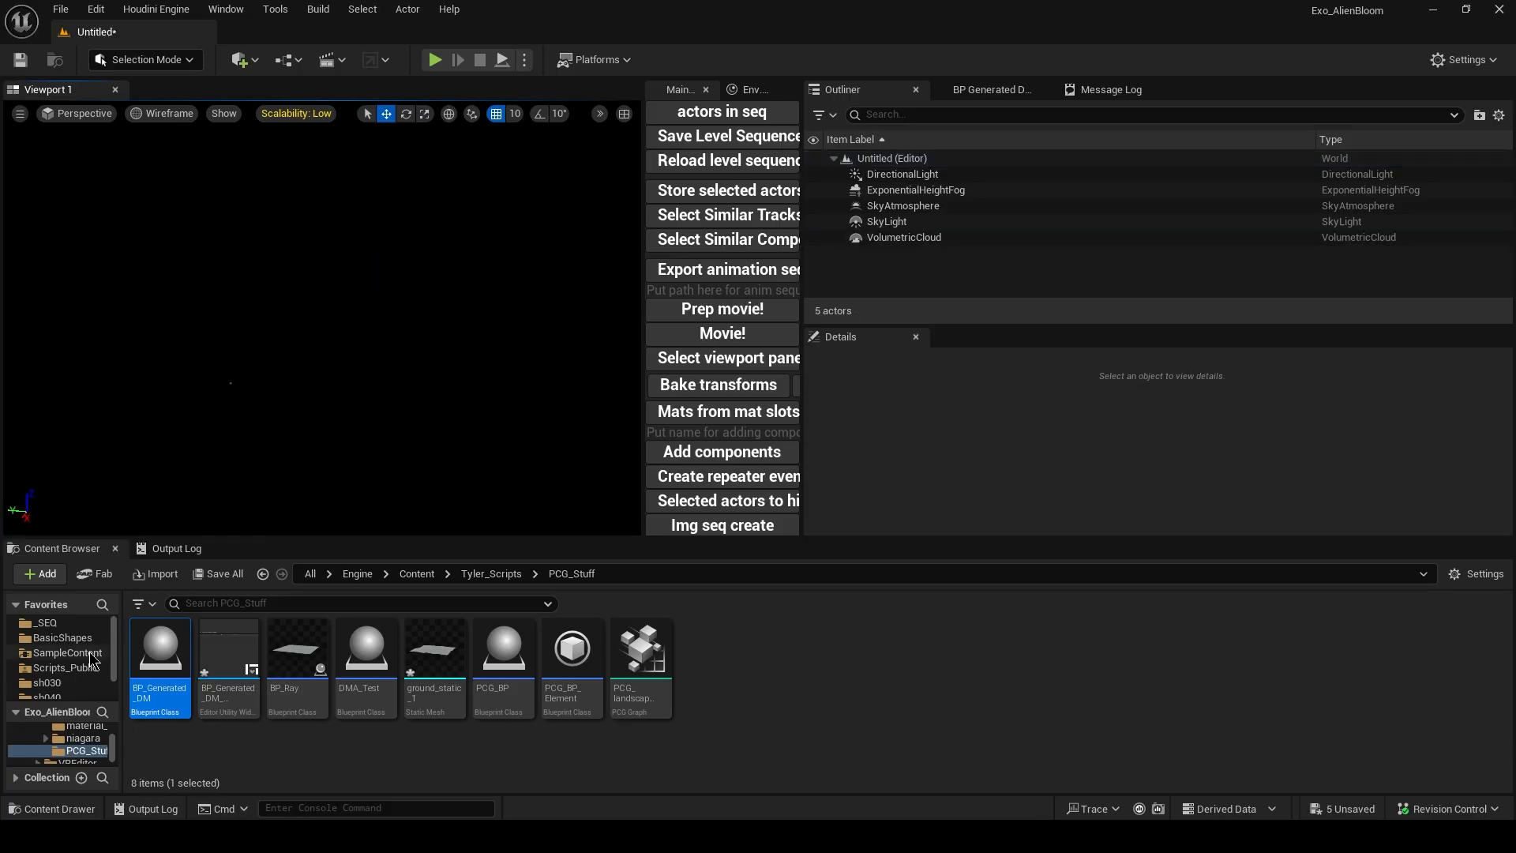
# Place the terrain_01 static mesh from the Terrain folder into the untitled level
pyautogui.scroll(-2, 67, 684)
pyautogui.click(65, 680)
pyautogui.click(225, 682)
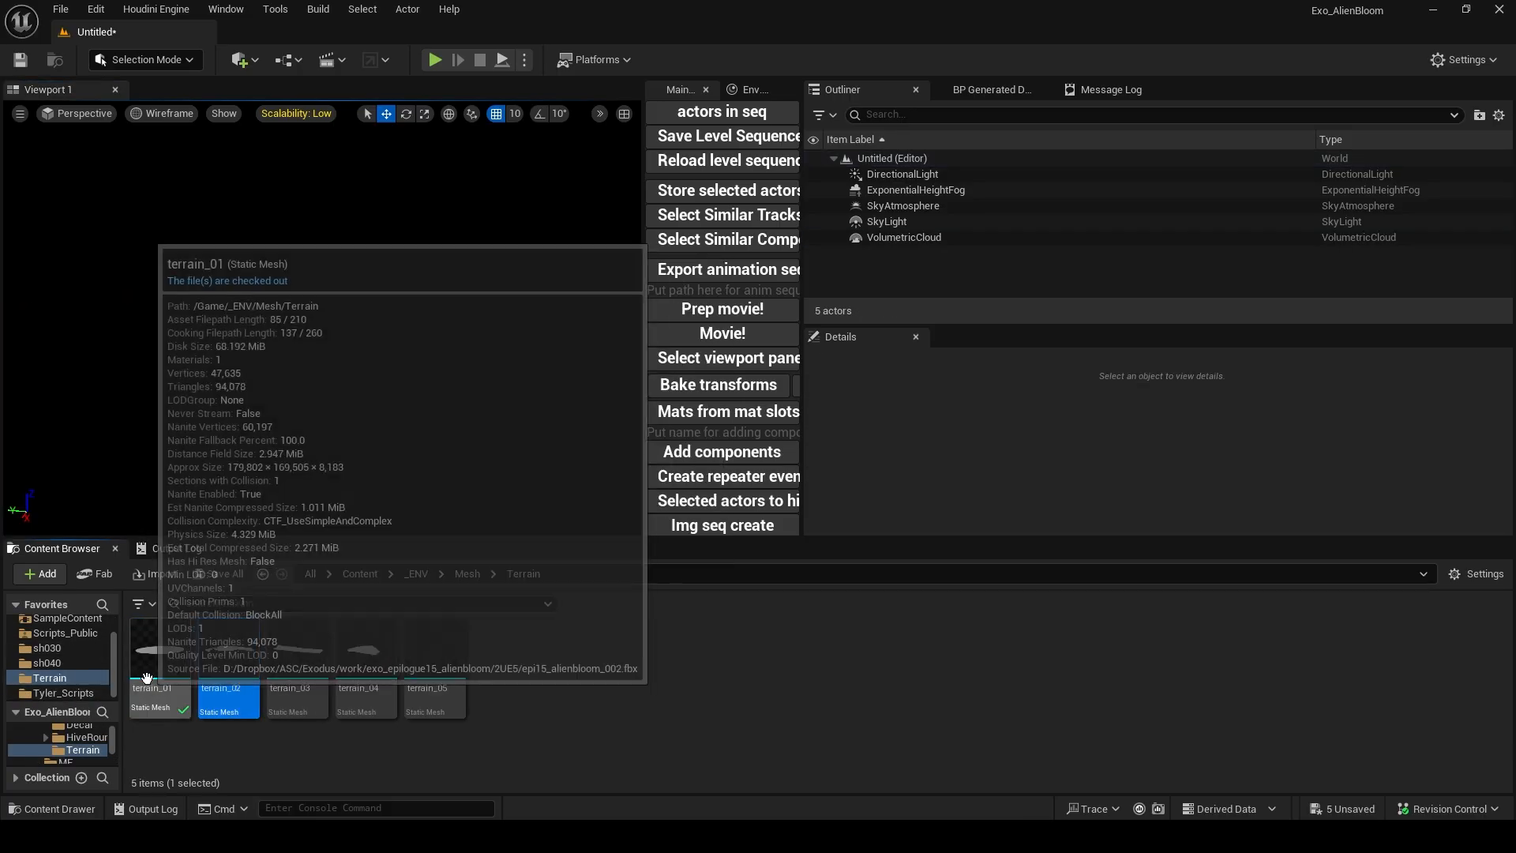
pyautogui.moveTo(160, 656); pyautogui.dragTo(274, 387)
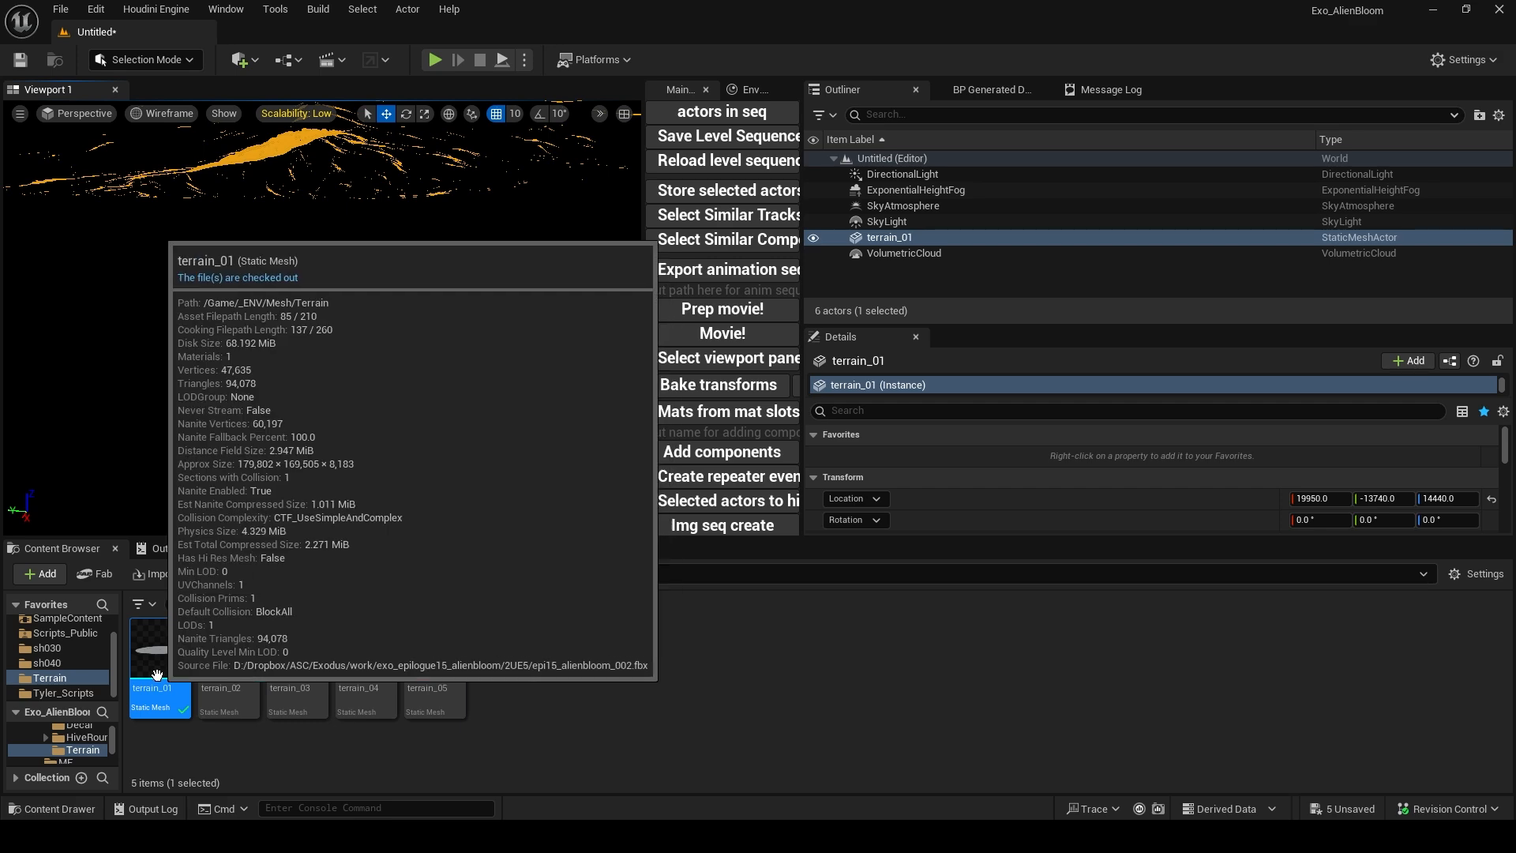
# Set the scale of terrain_01 to 0.25 on all axes
pyautogui.scroll(-3, 1050, 485)
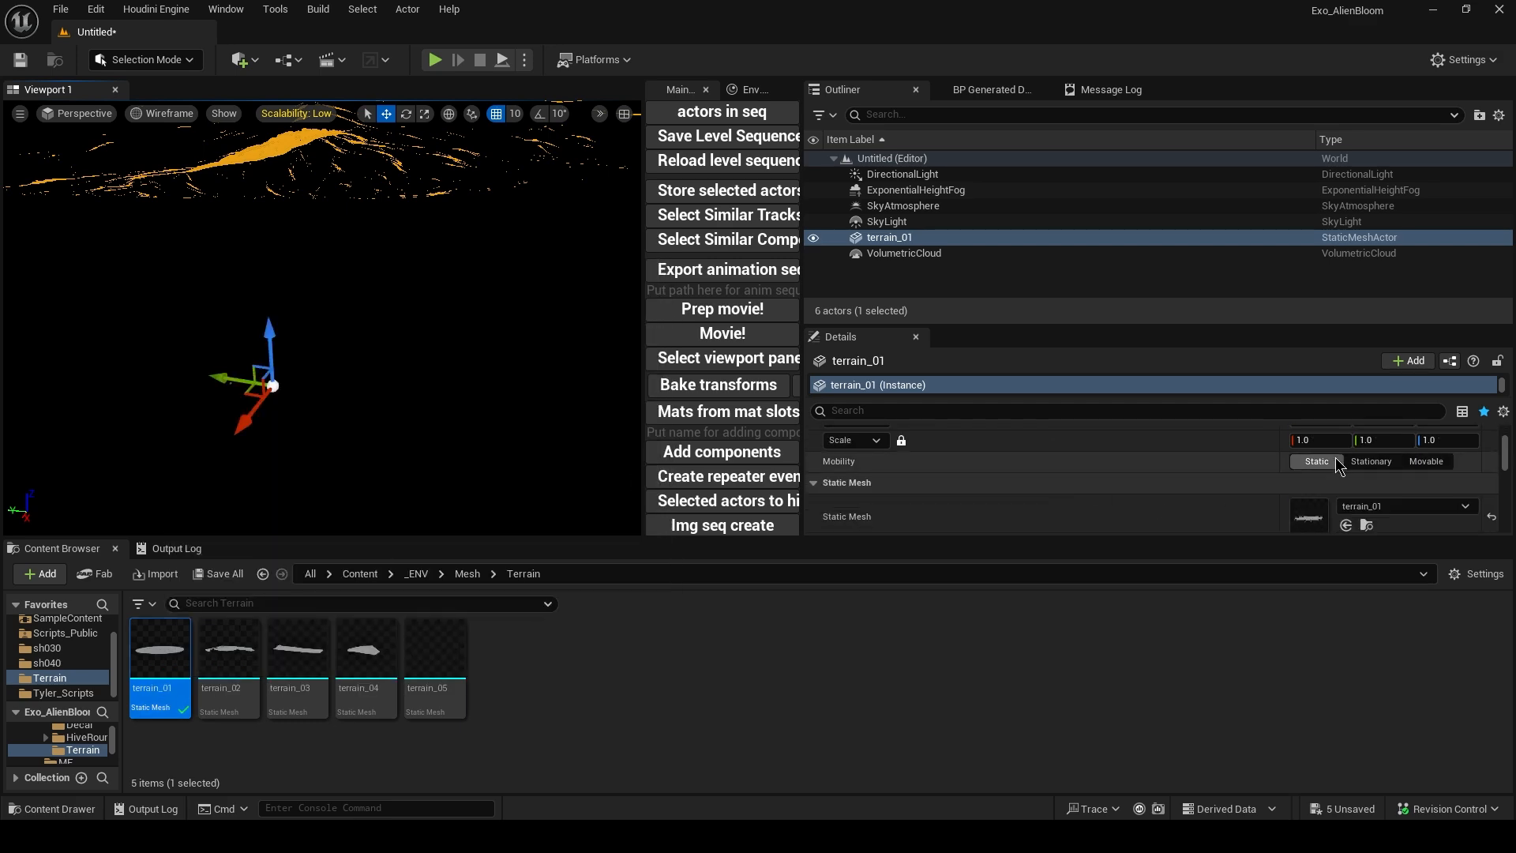
pyautogui.click(1340, 441)
pyautogui.write('0.25')
pyautogui.press('Return')
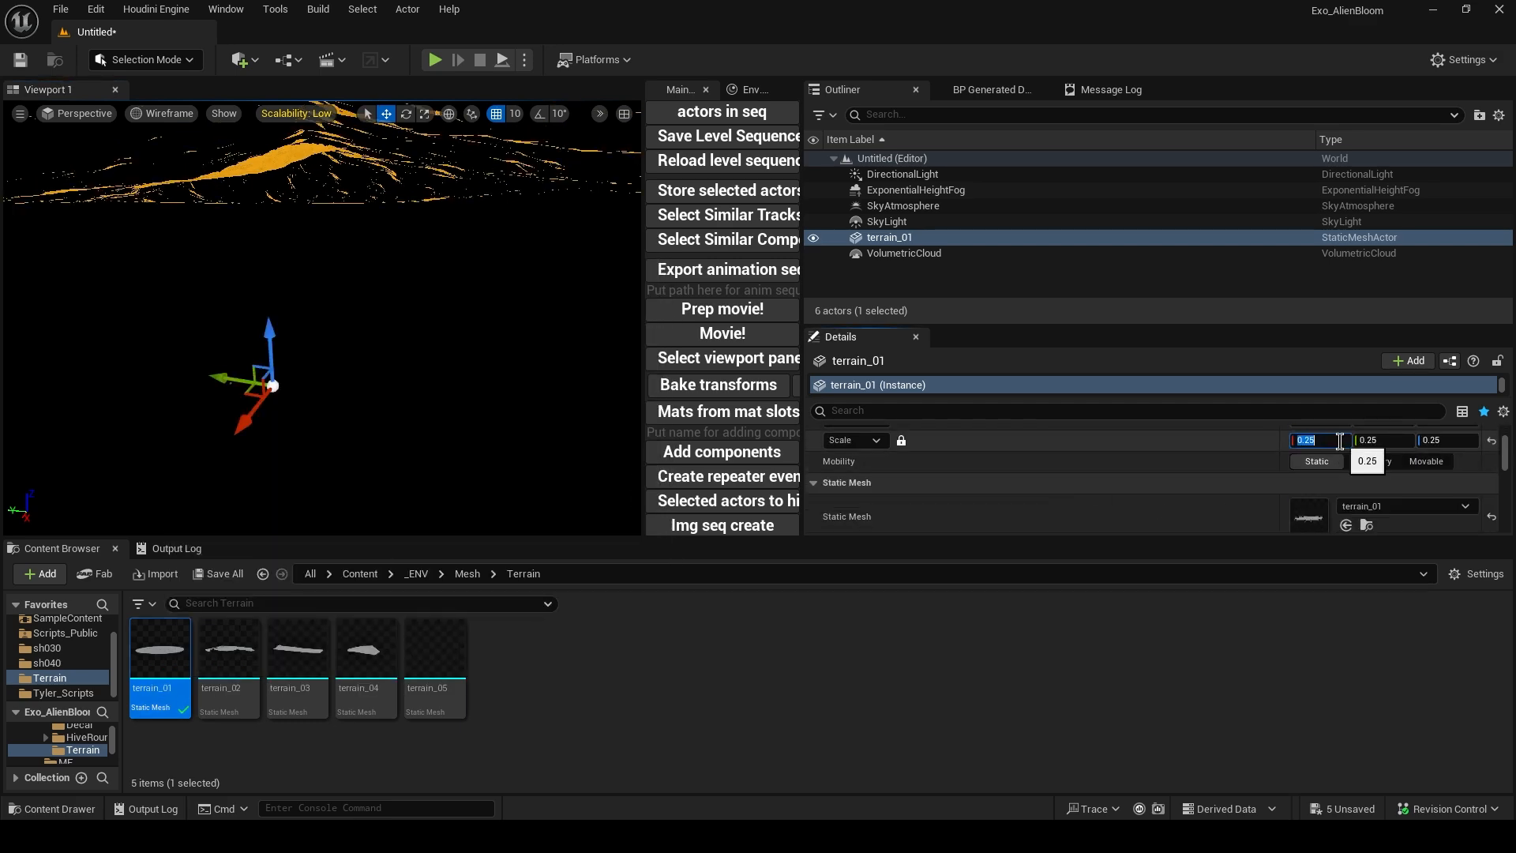
# Reset terrain_01 to the world origin and arrange four rotated duplicates around it as one overlapping terrain in Lit view
pyautogui.scroll(3, 1184, 474)
pyautogui.moveTo(316, 316); pyautogui.dragTo(316, 347, button='right')
pyautogui.keyDown('alt'); pyautogui.moveTo(270, 321); pyautogui.dragTo(225, 283); pyautogui.keyUp('alt')
pyautogui.press('e')
pyautogui.press('w')
pyautogui.moveTo(251, 289); pyautogui.dragTo(393, 289)
pyautogui.hotkey('alt', '4')
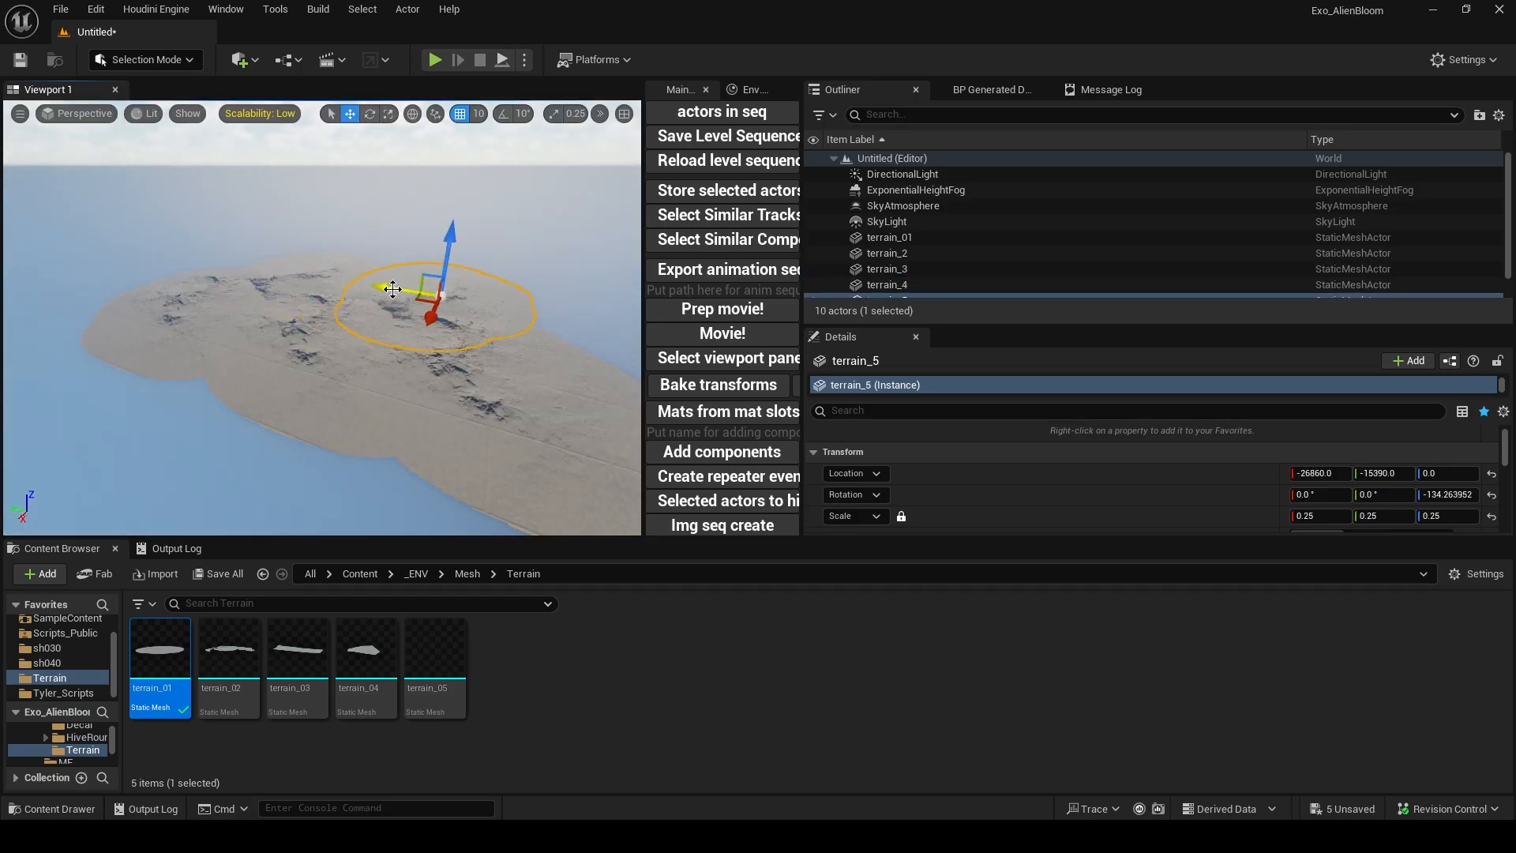
# Select the terrain pieces one after another to examine how they overlap
pyautogui.moveTo(391, 410)
pyautogui.mouseDown(button='right')
pyautogui.moveTo(390, 389)
pyautogui.moveTo(401, 420)
pyautogui.mouseUp(button='right')
pyautogui.click(391, 410)
pyautogui.click(240, 360)
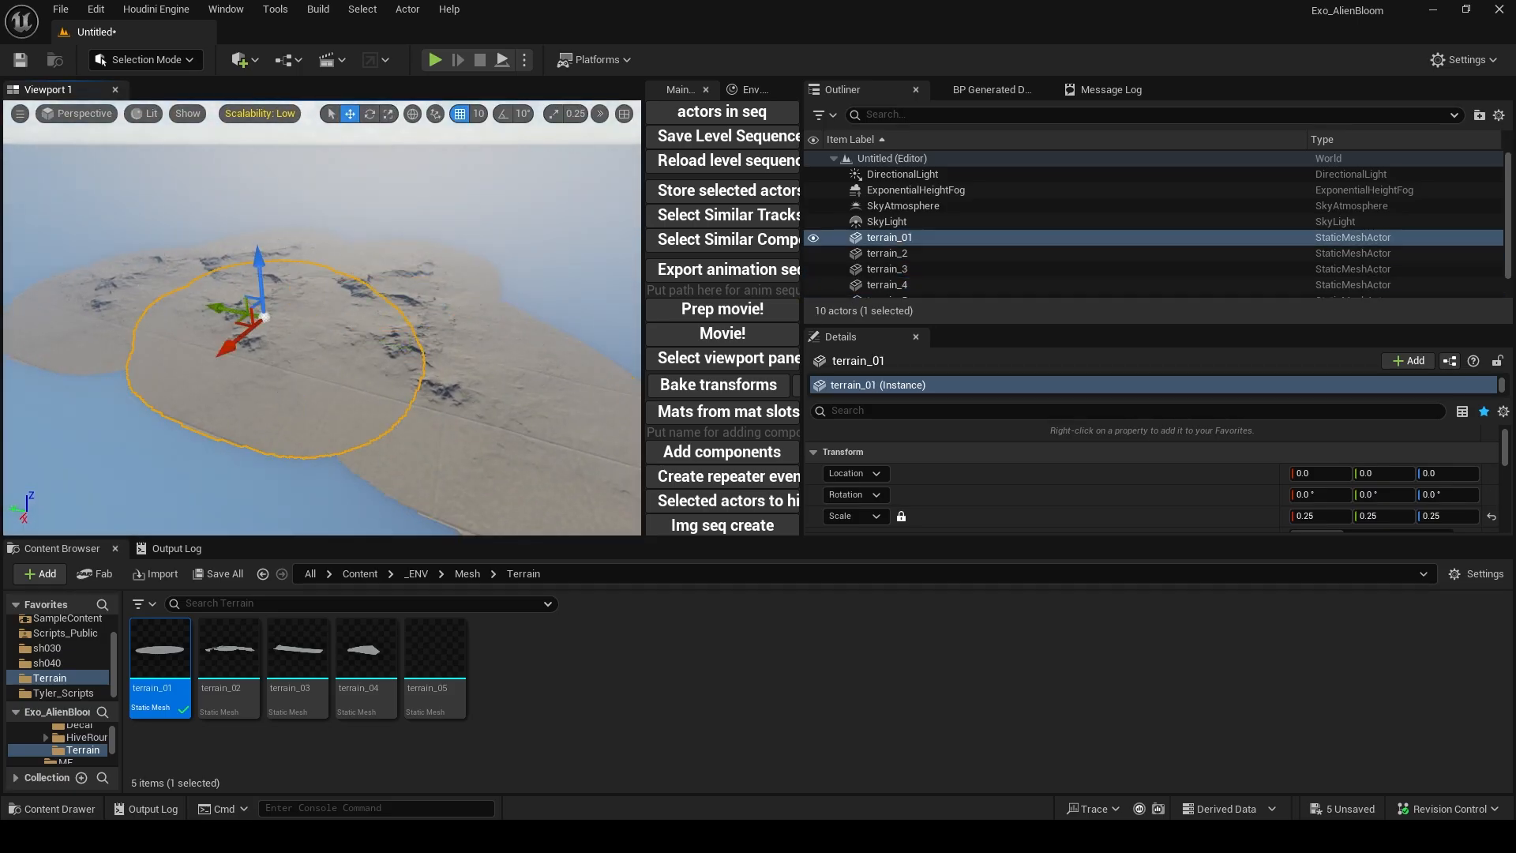
pyautogui.click(88, 320)
pyautogui.click(207, 265)
pyautogui.click(356, 283)
pyautogui.click(300, 356)
pyautogui.press('q')
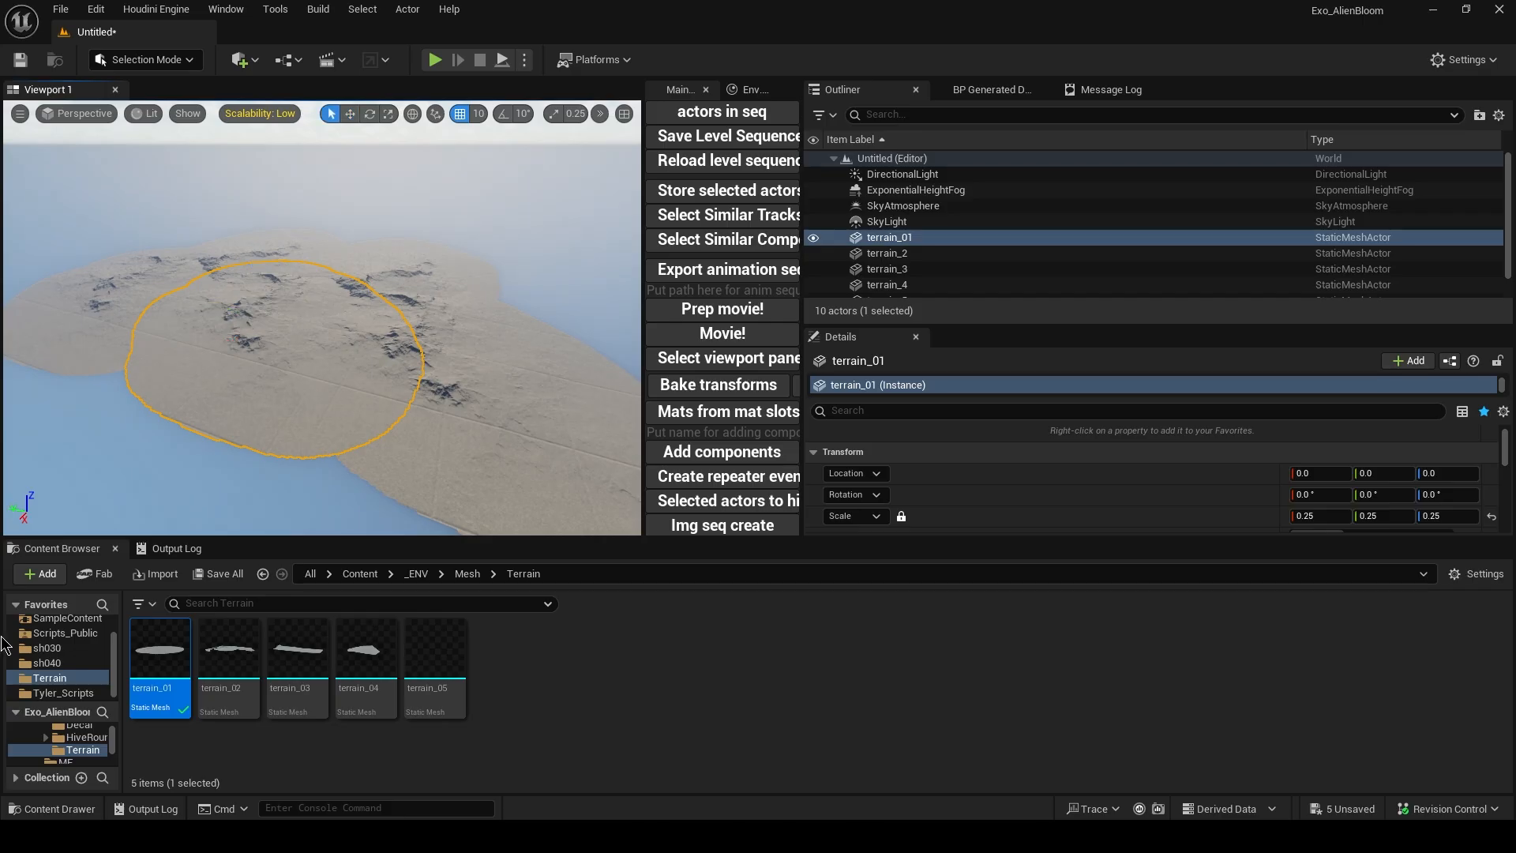
# Place a BP_Generated_DM actor from the PCG_Stuff folder at the world origin and scale it to 200 on all axes
pyautogui.click(63, 692)
pyautogui.doubleClick(260, 680)
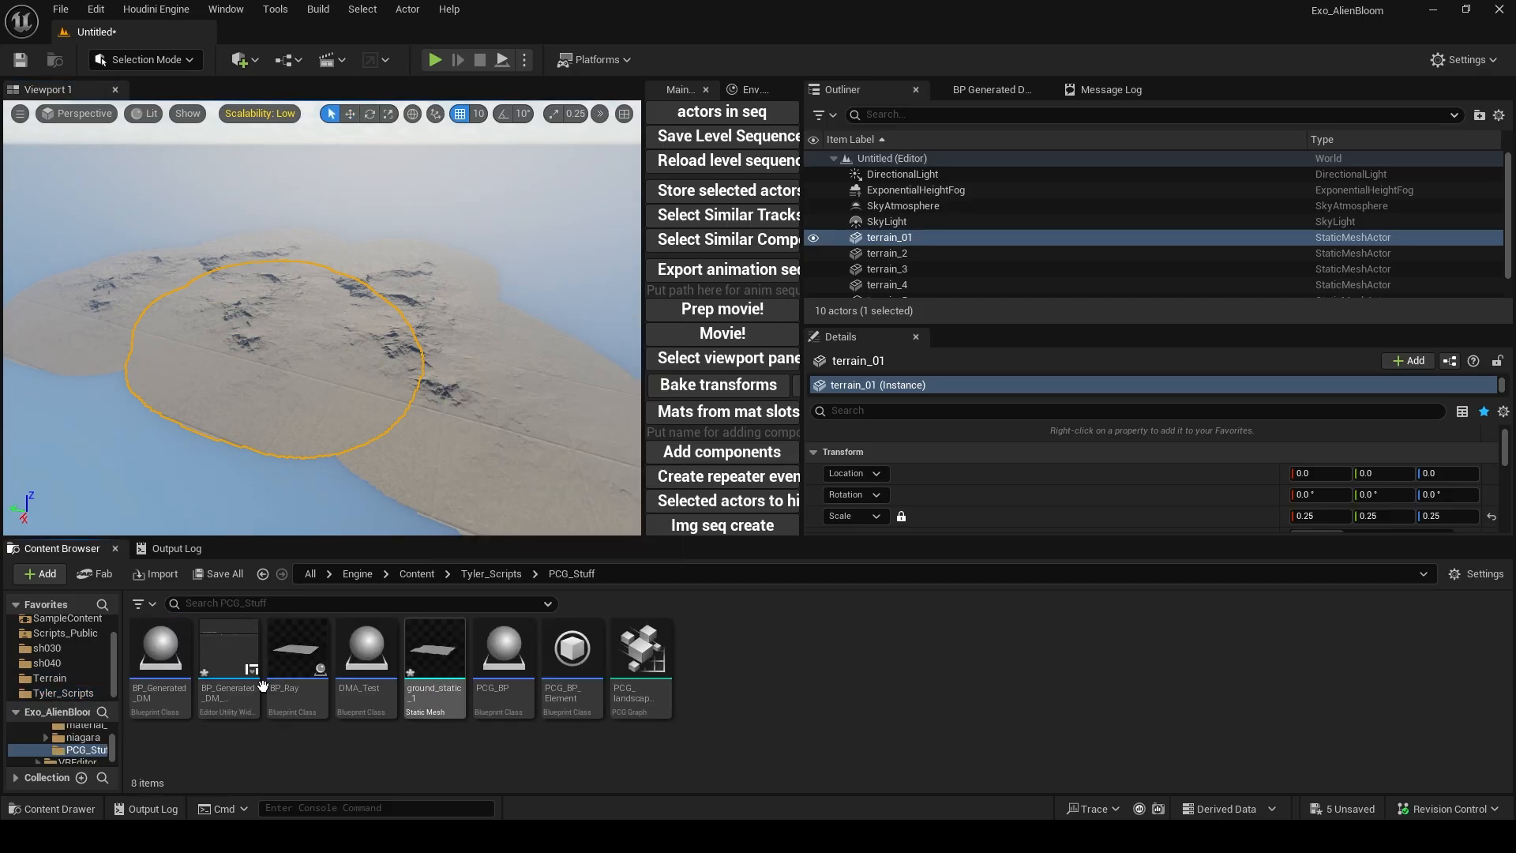
pyautogui.moveTo(162, 668); pyautogui.dragTo(375, 308)
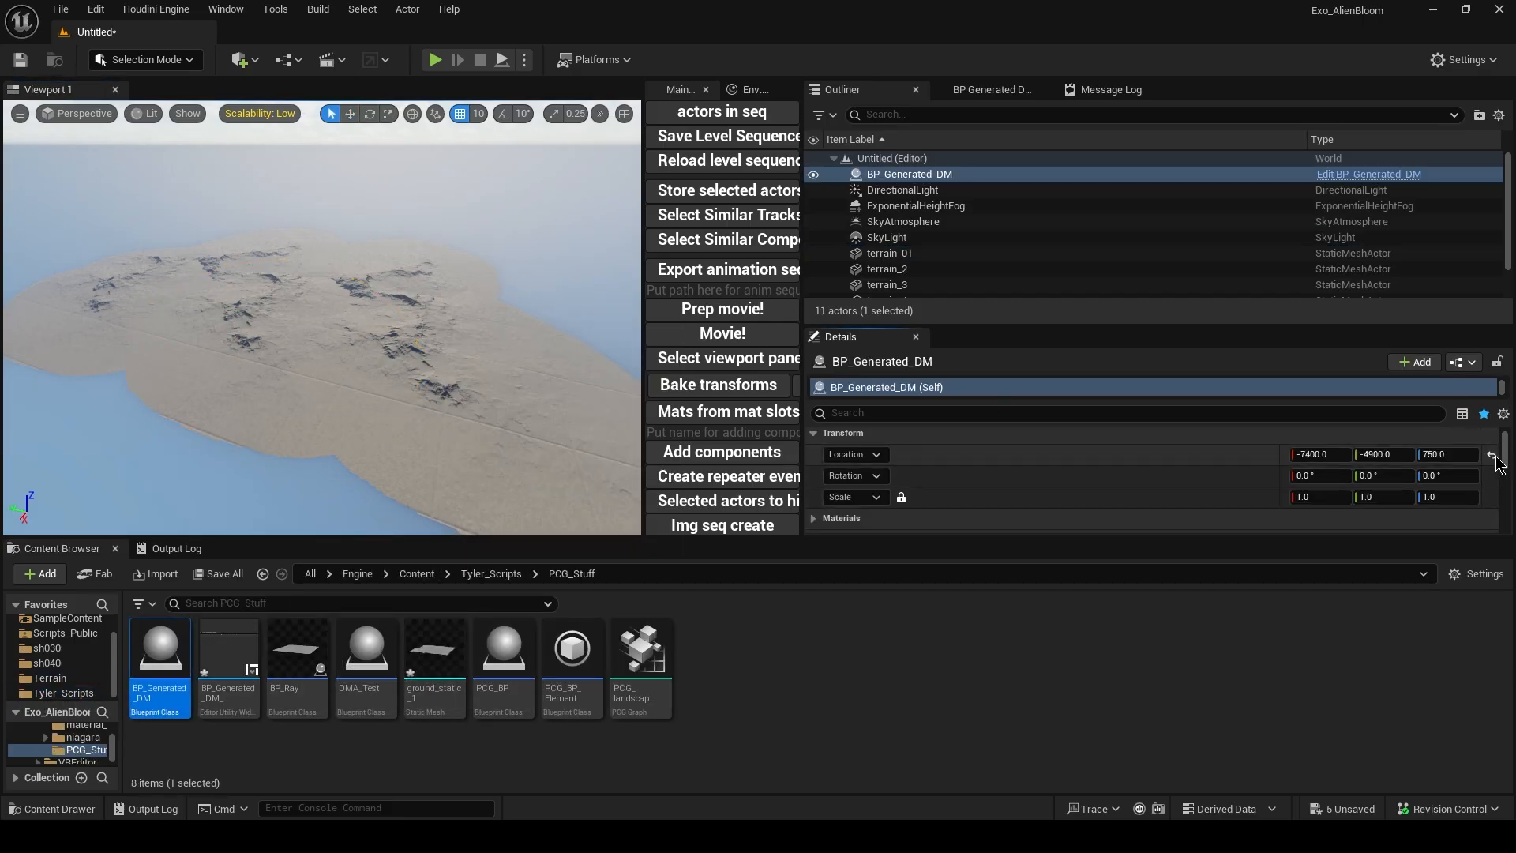
pyautogui.click(1336, 497)
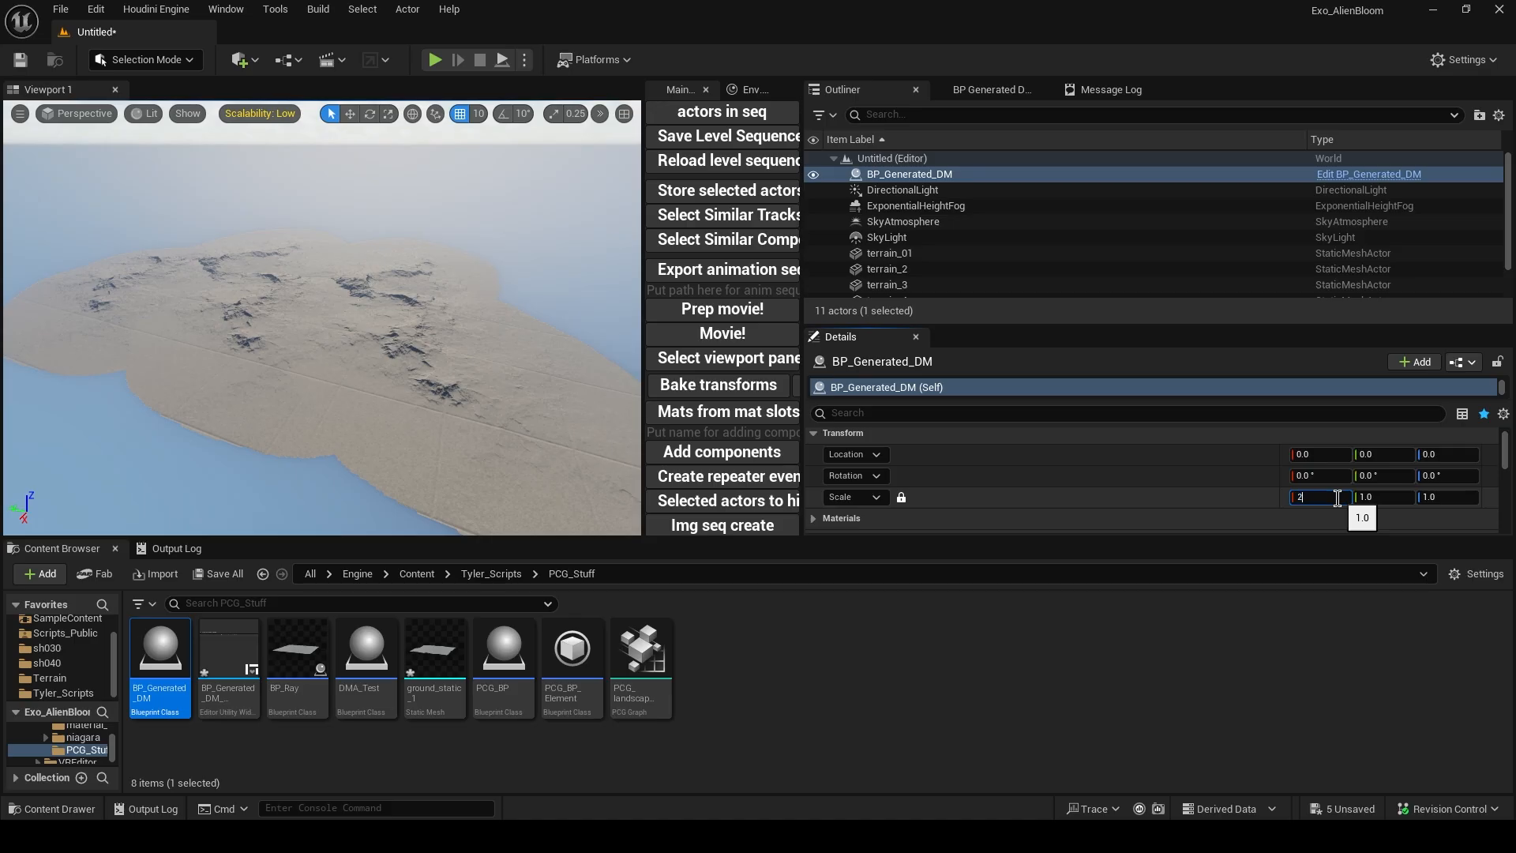
pyautogui.press('Return')
# Raise the BP_Generated_DM grid above the terrain and shift it to about X -15860, Z 10280 in Wireframe view
pyautogui.press('w')
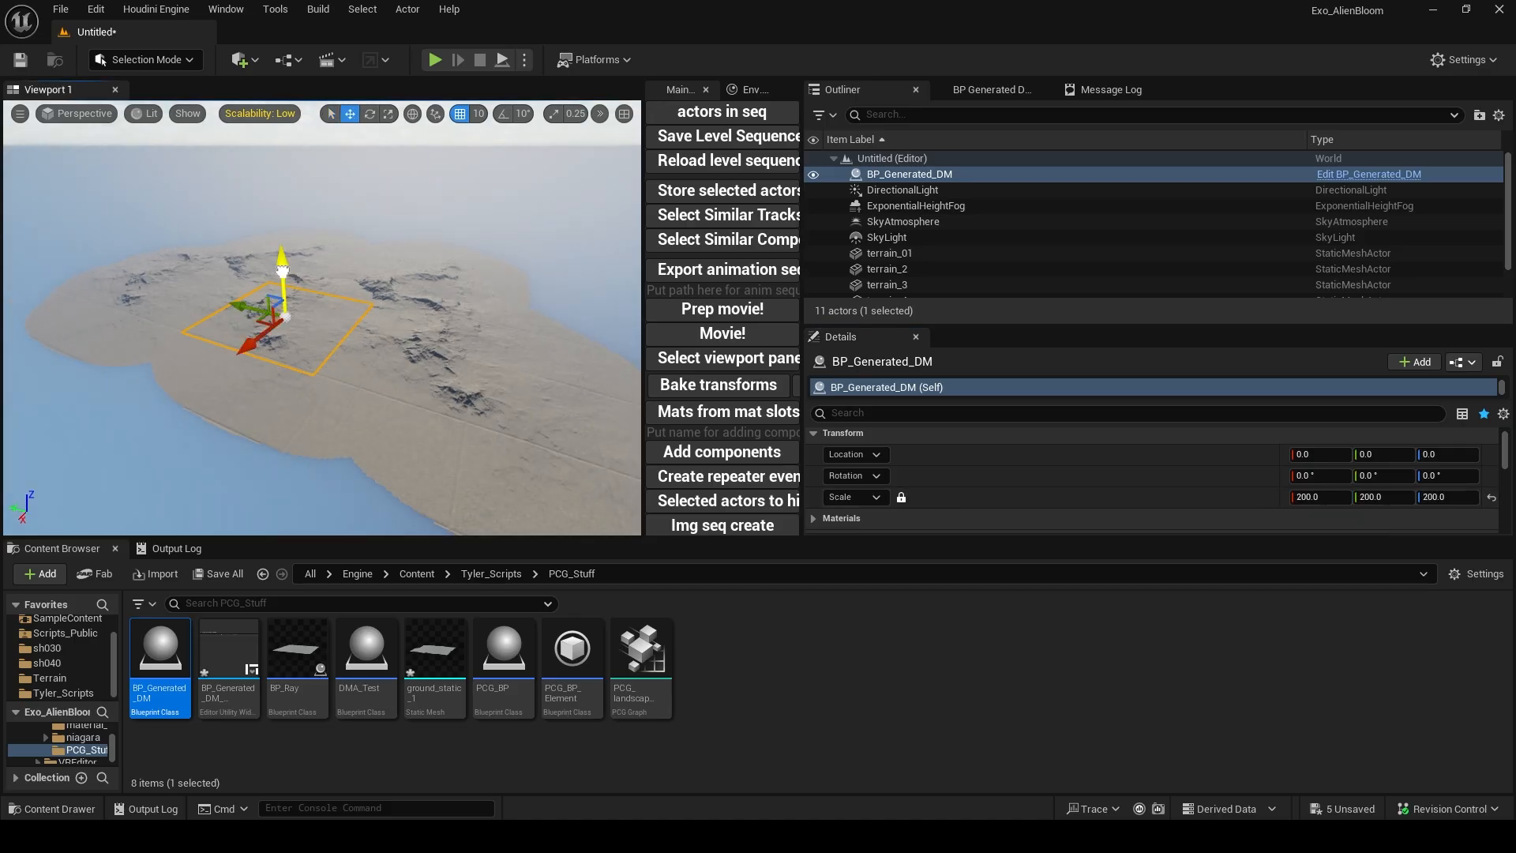
pyautogui.moveTo(282, 271); pyautogui.dragTo(302, 186)
pyautogui.hotkey('alt', '2')
pyautogui.keyDown('alt'); pyautogui.moveTo(249, 245); pyautogui.dragTo(383, 309); pyautogui.keyUp('alt')
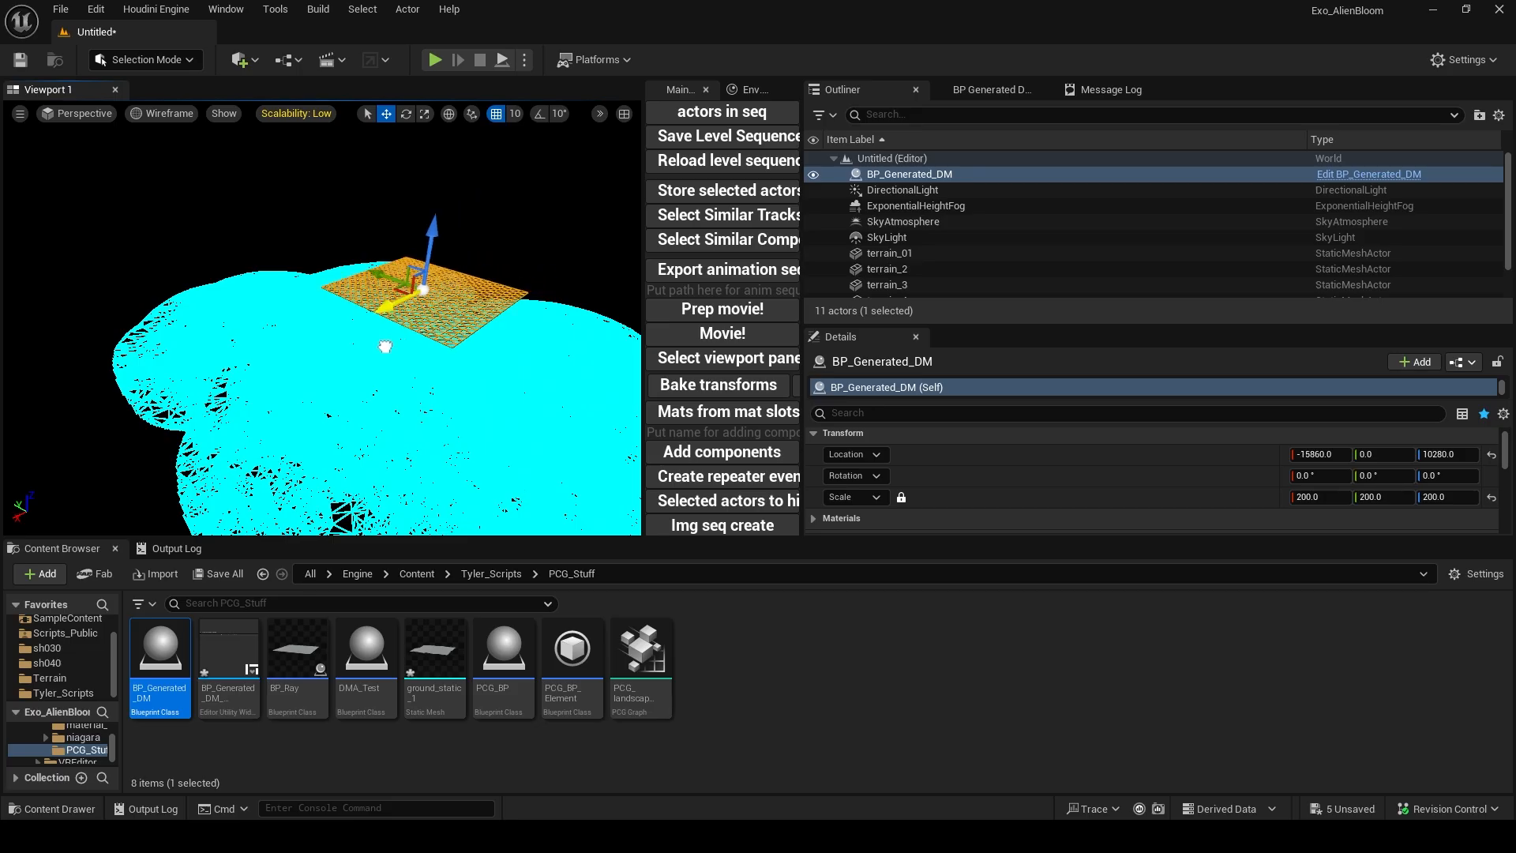
# Try different Preview Steps values on the BP_Generated_DM grid and return the setting to 20
pyautogui.scroll(-2, 1068, 511)
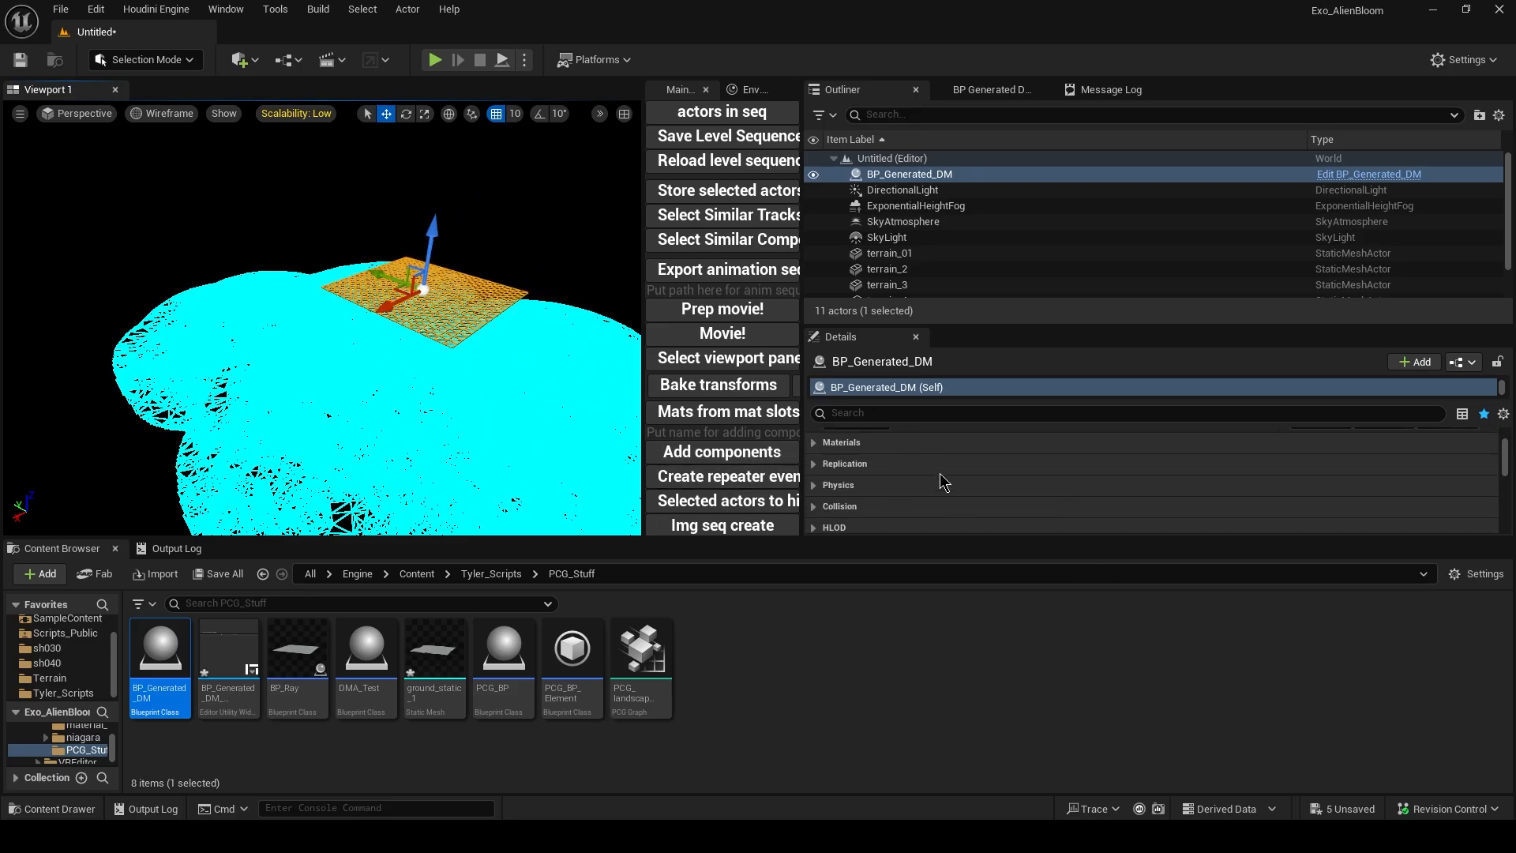
pyautogui.scroll(-4, 925, 487)
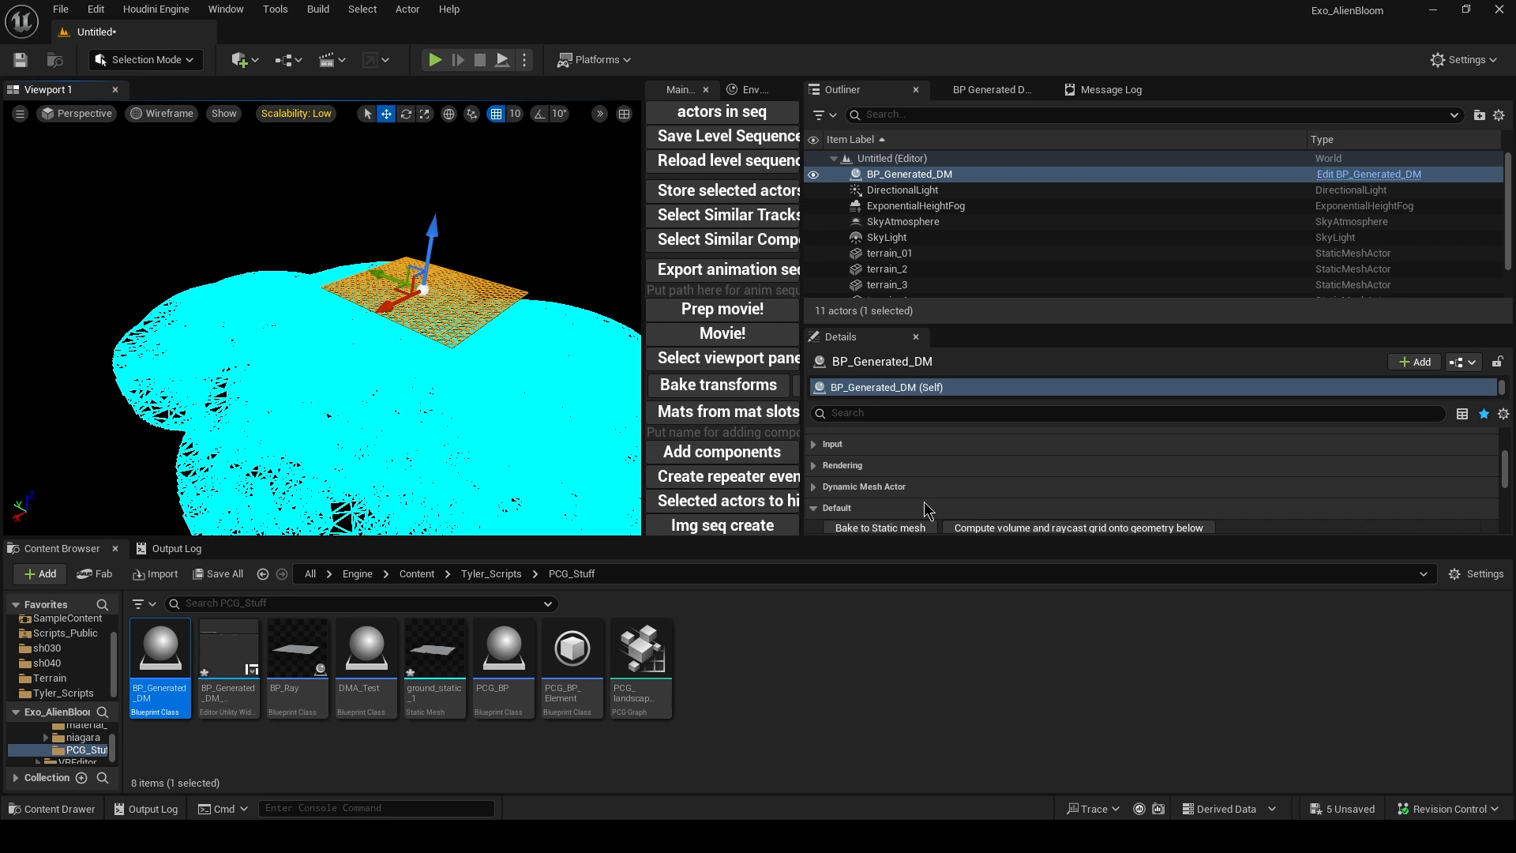
pyautogui.click(1325, 476)
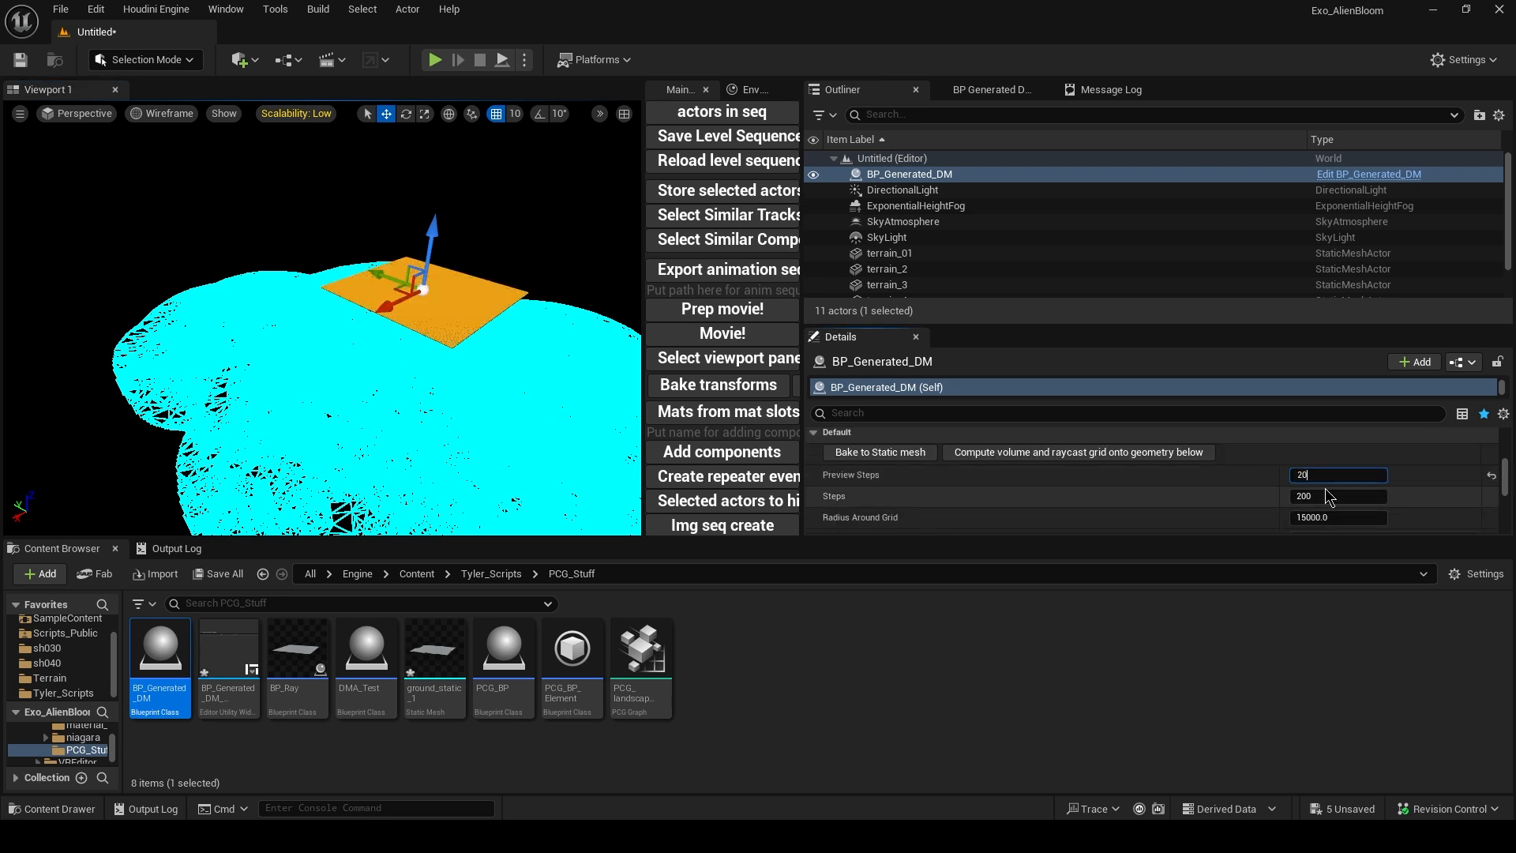
pyautogui.press('BackSpace')
pyautogui.press('BackSpace')
pyautogui.write('10')
pyautogui.press('Return')
pyautogui.press('BackSpace')
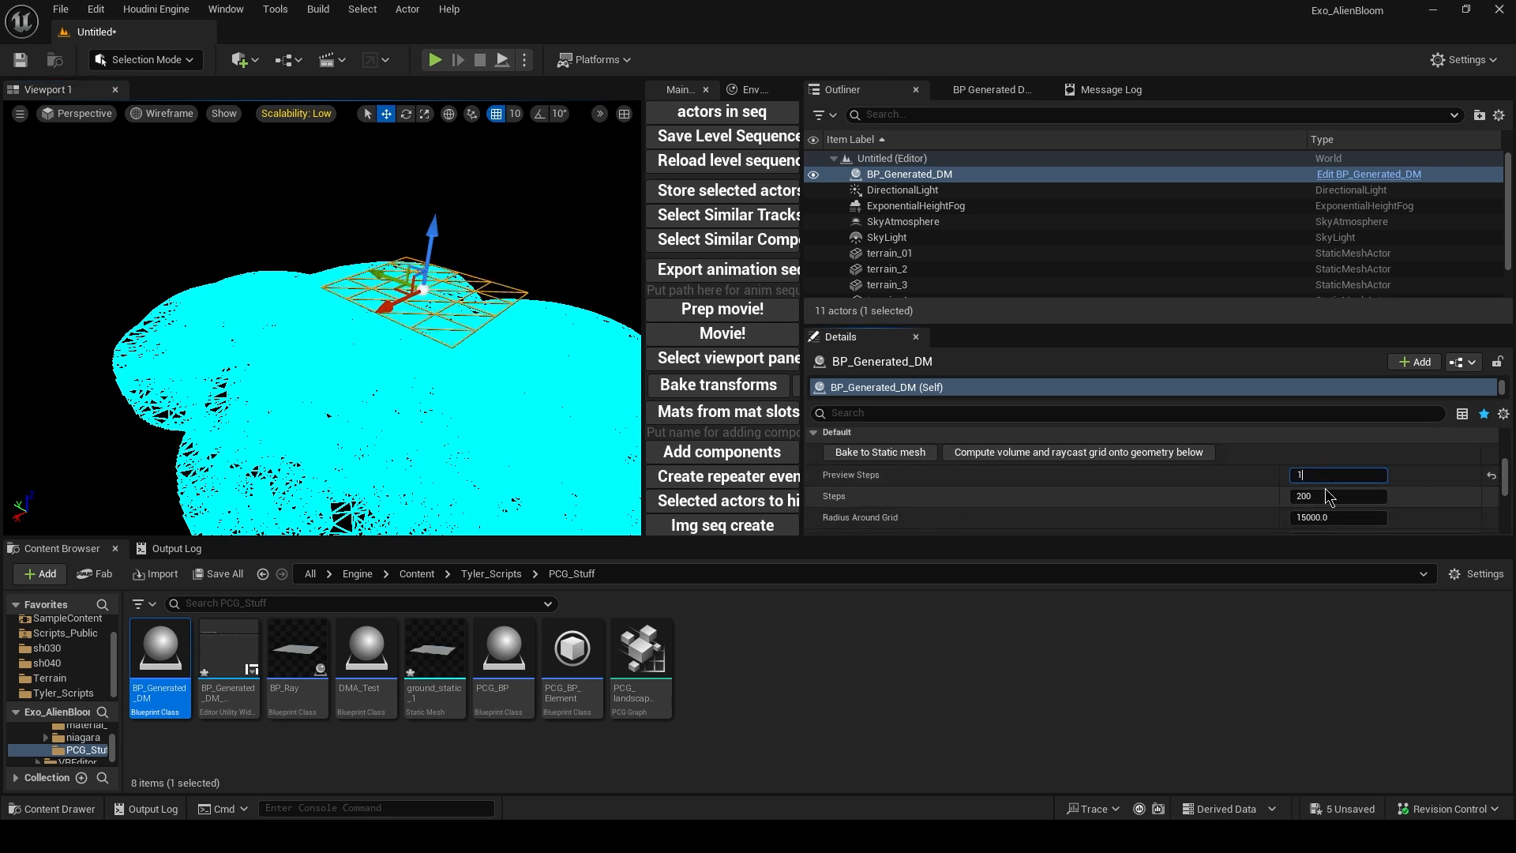
pyautogui.write('20')
pyautogui.press('Return')
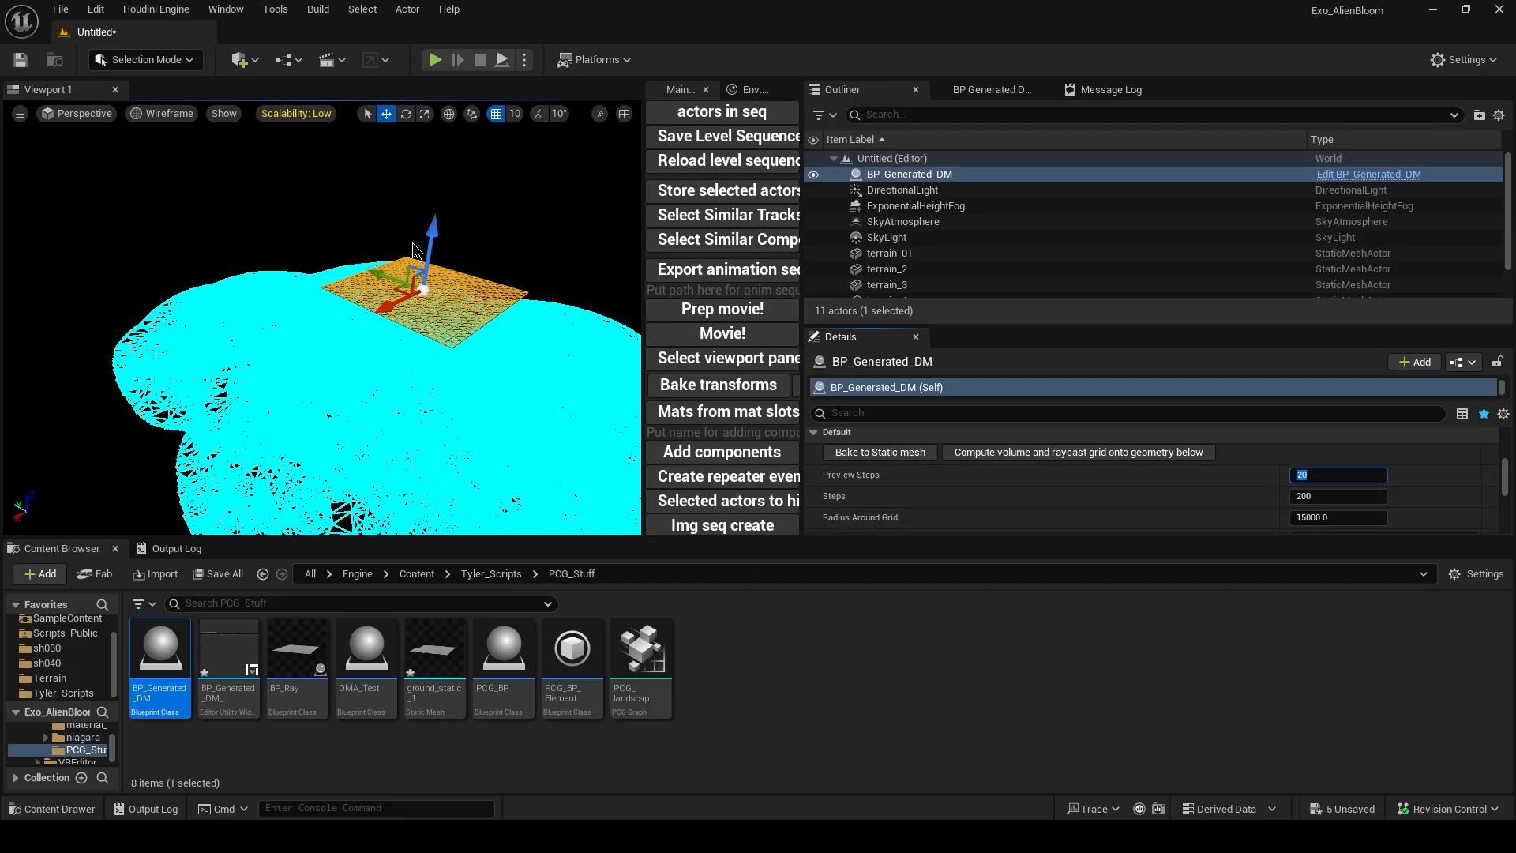
# Shift the BP_Generated_DM grid farther along the X axis and set its Preview Steps to 200
pyautogui.moveTo(393, 305); pyautogui.dragTo(434, 328)
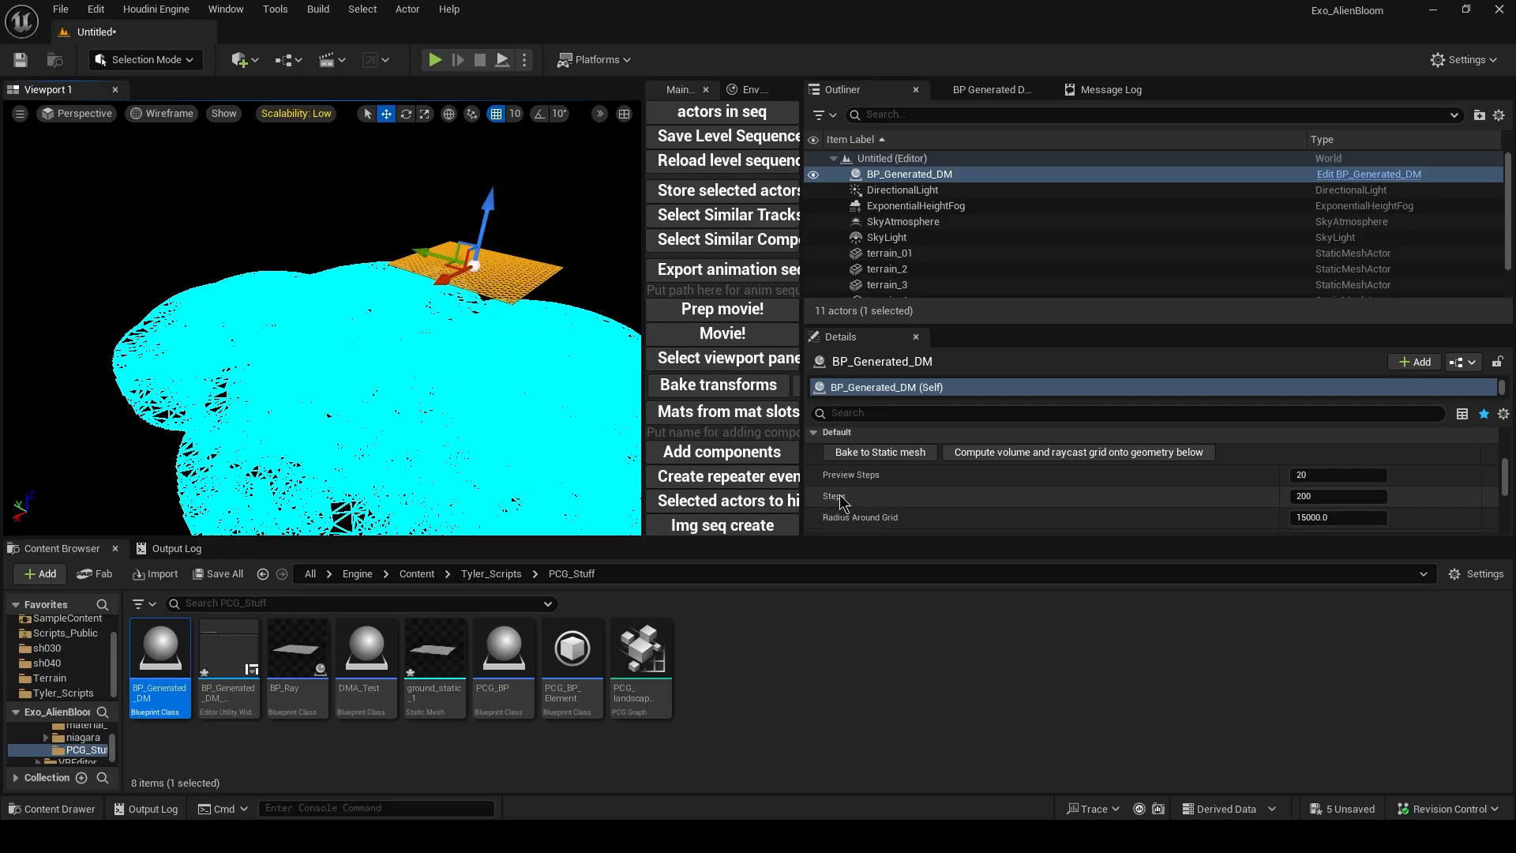
pyautogui.click(1332, 498)
pyautogui.moveTo(535, 259); pyautogui.dragTo(551, 251, button='right')
pyautogui.click(1352, 497)
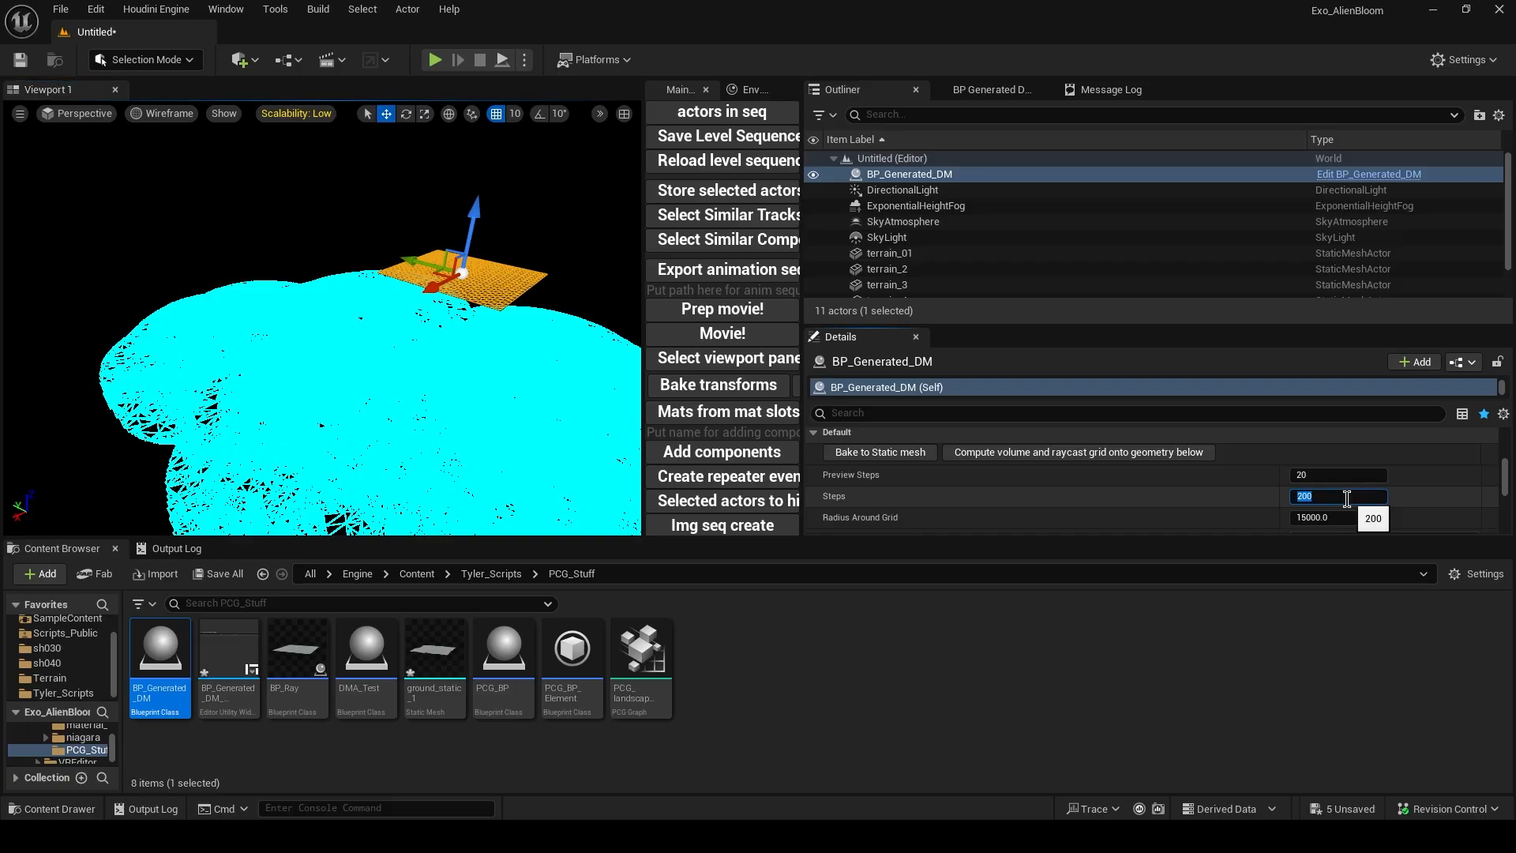
pyautogui.click(1340, 477)
pyautogui.write('0')
pyautogui.press('Return')
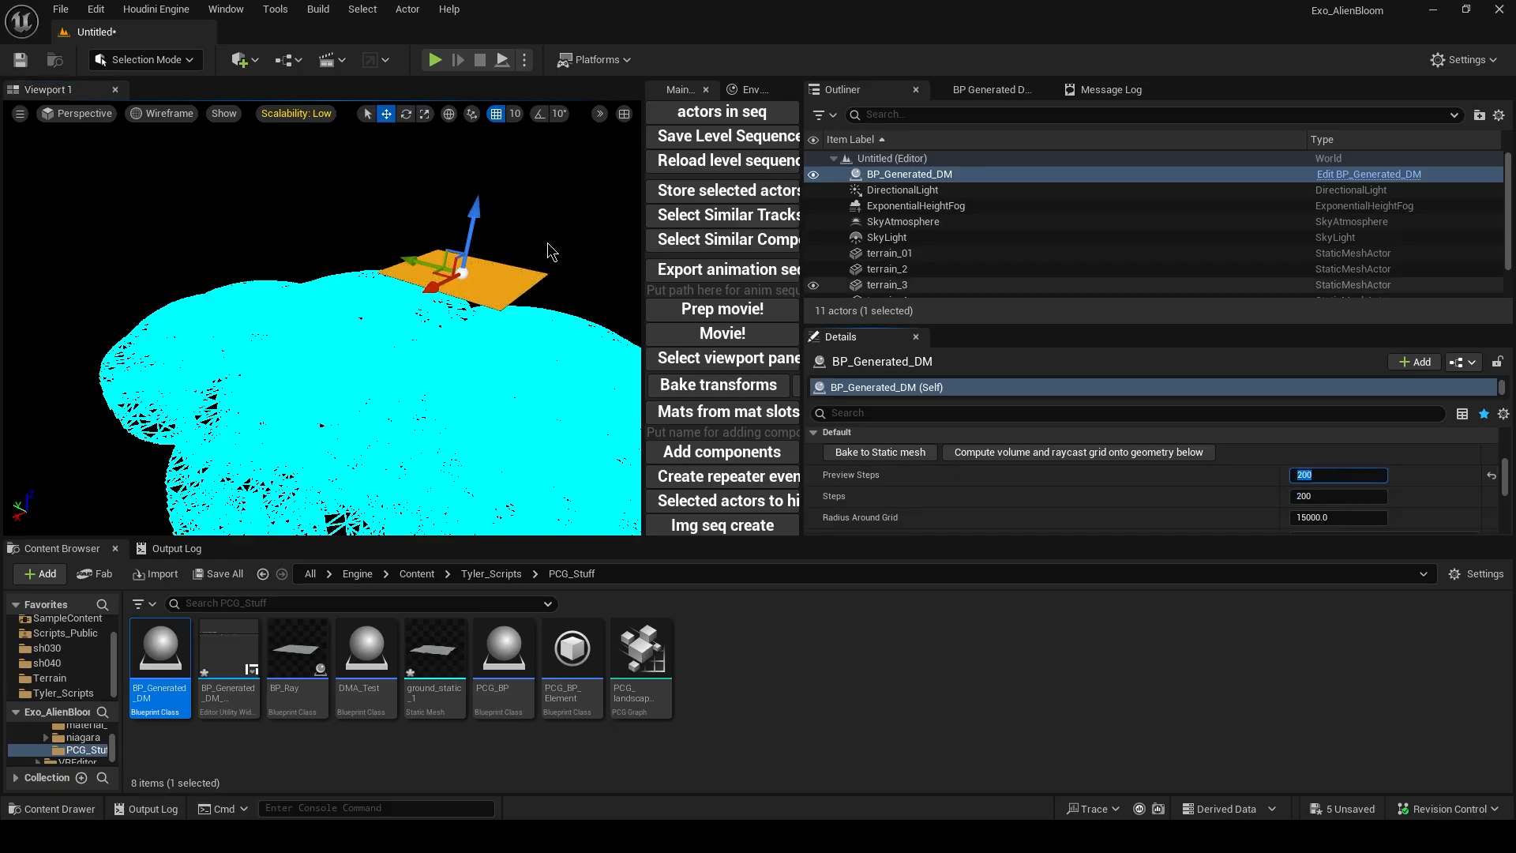
# Examine the BP_Generated_DM grid from several angles and compare its position with the center of neighboring terrain_4
pyautogui.press('f')
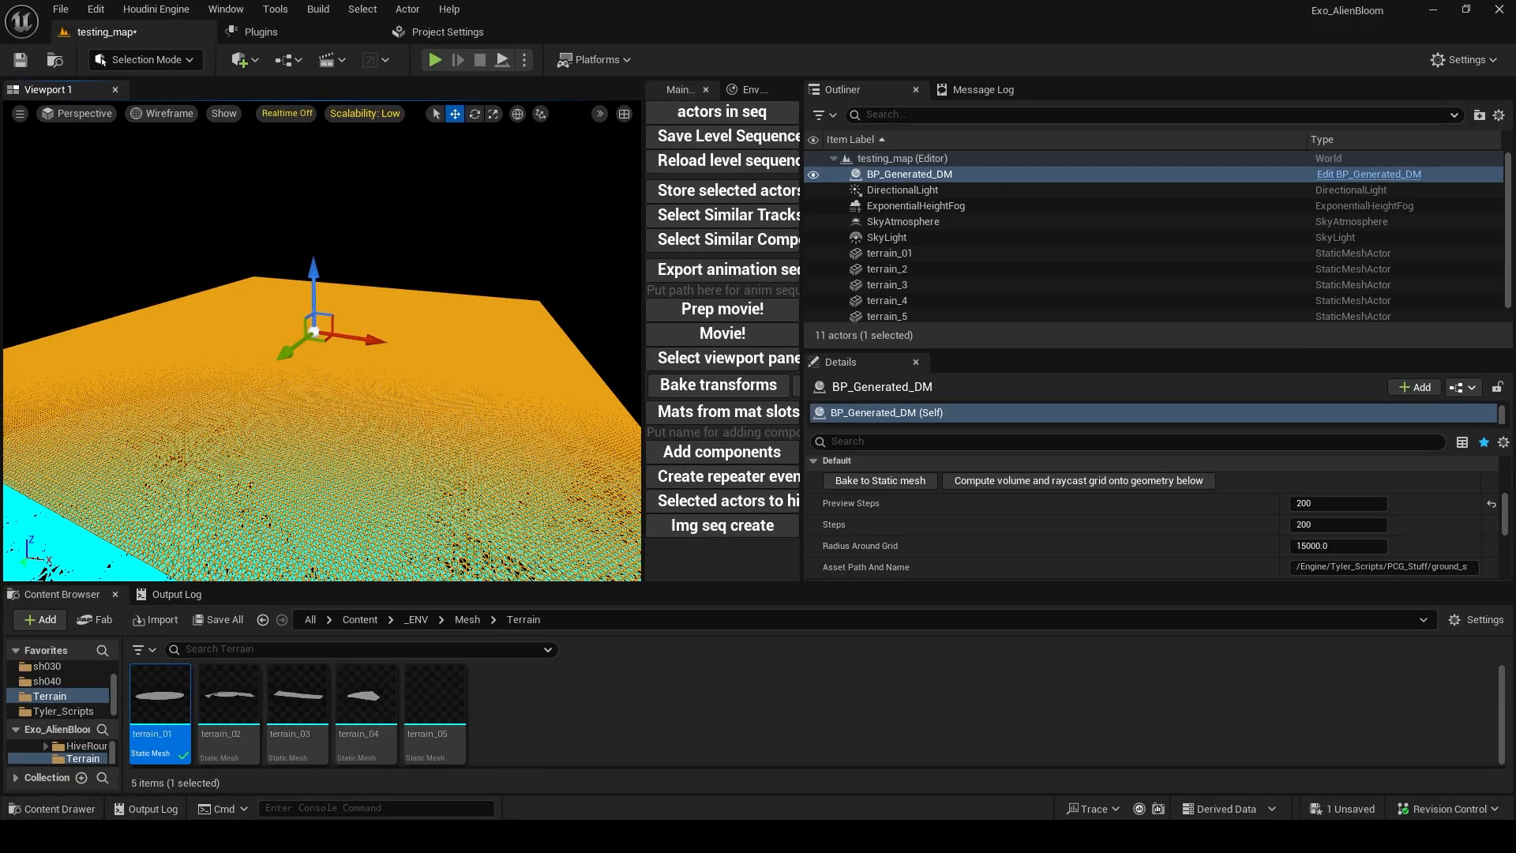
pyautogui.moveTo(332, 424)
pyautogui.mouseDown(button='right')
pyautogui.moveTo(304, 426)
pyautogui.moveTo(340, 411)
pyautogui.mouseUp(button='right')
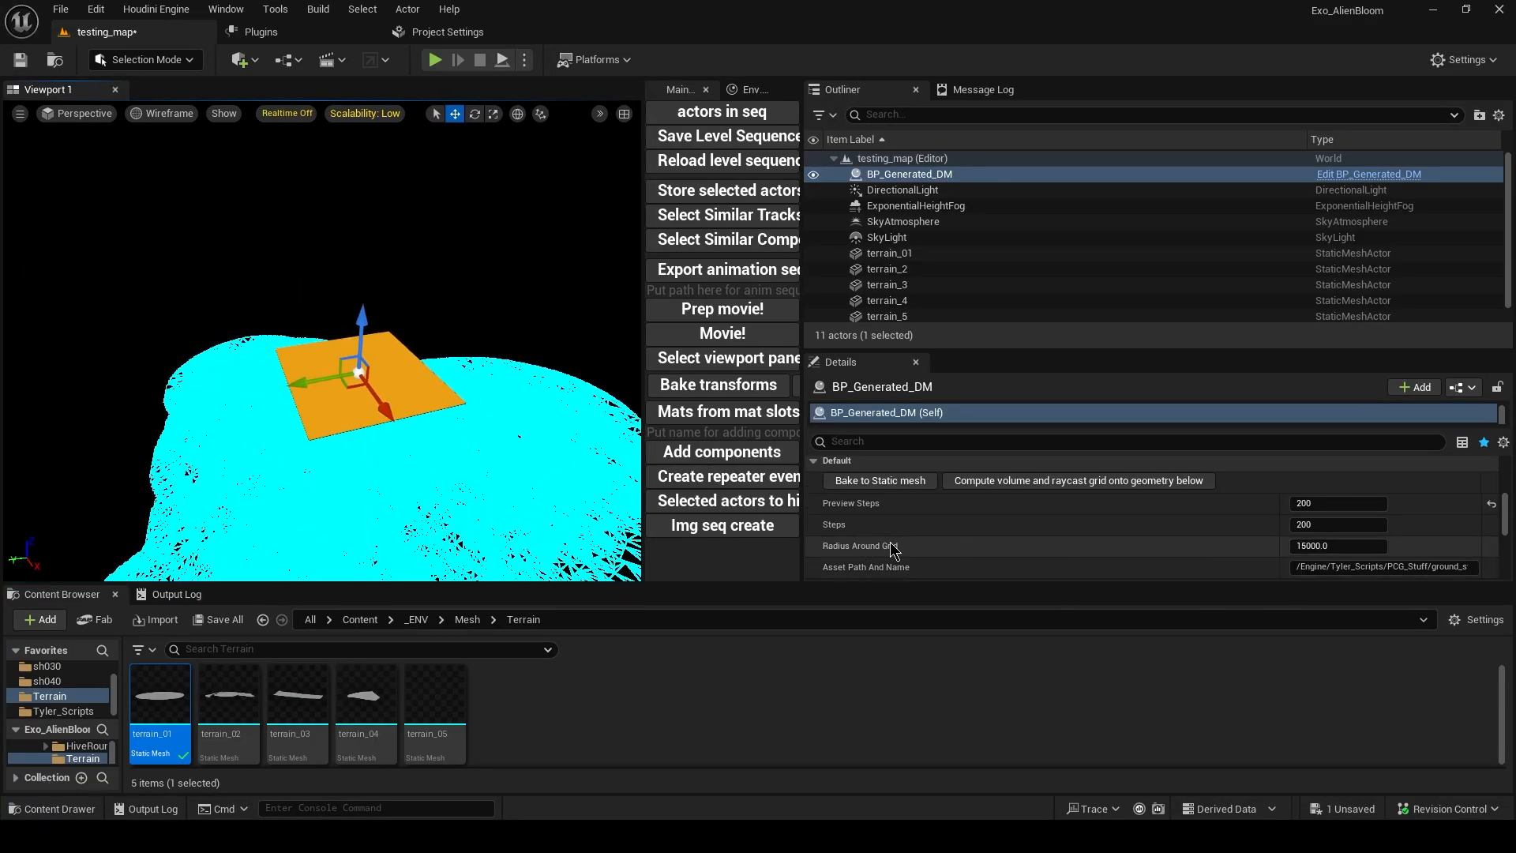
pyautogui.moveTo(459, 418); pyautogui.dragTo(472, 390, button='right')
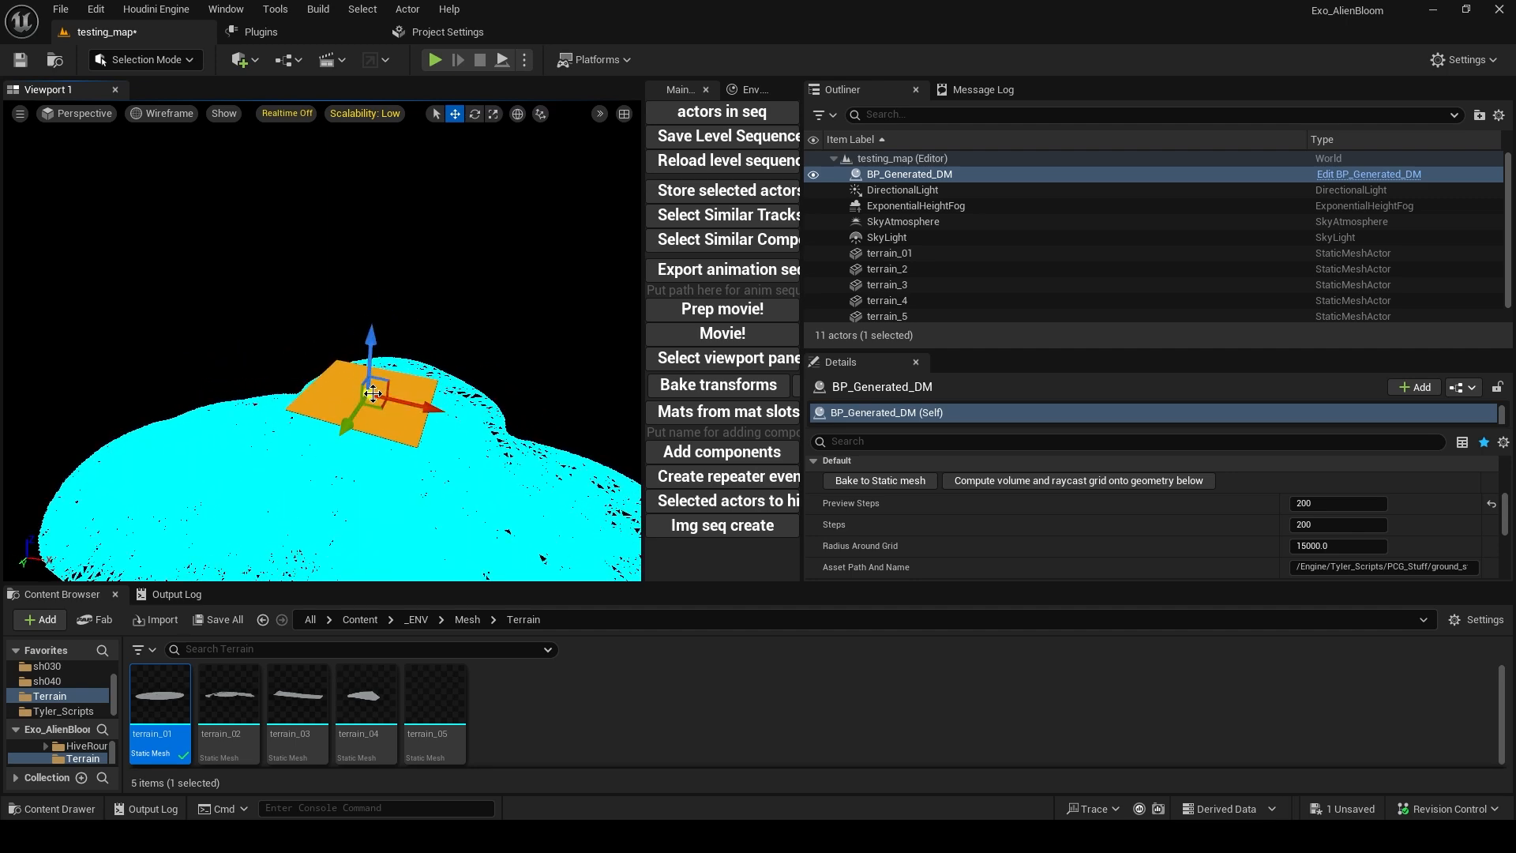
pyautogui.moveTo(374, 400)
pyautogui.mouseDown(button='right')
pyautogui.moveTo(368, 417)
pyautogui.moveTo(390, 416)
pyautogui.mouseUp(button='right')
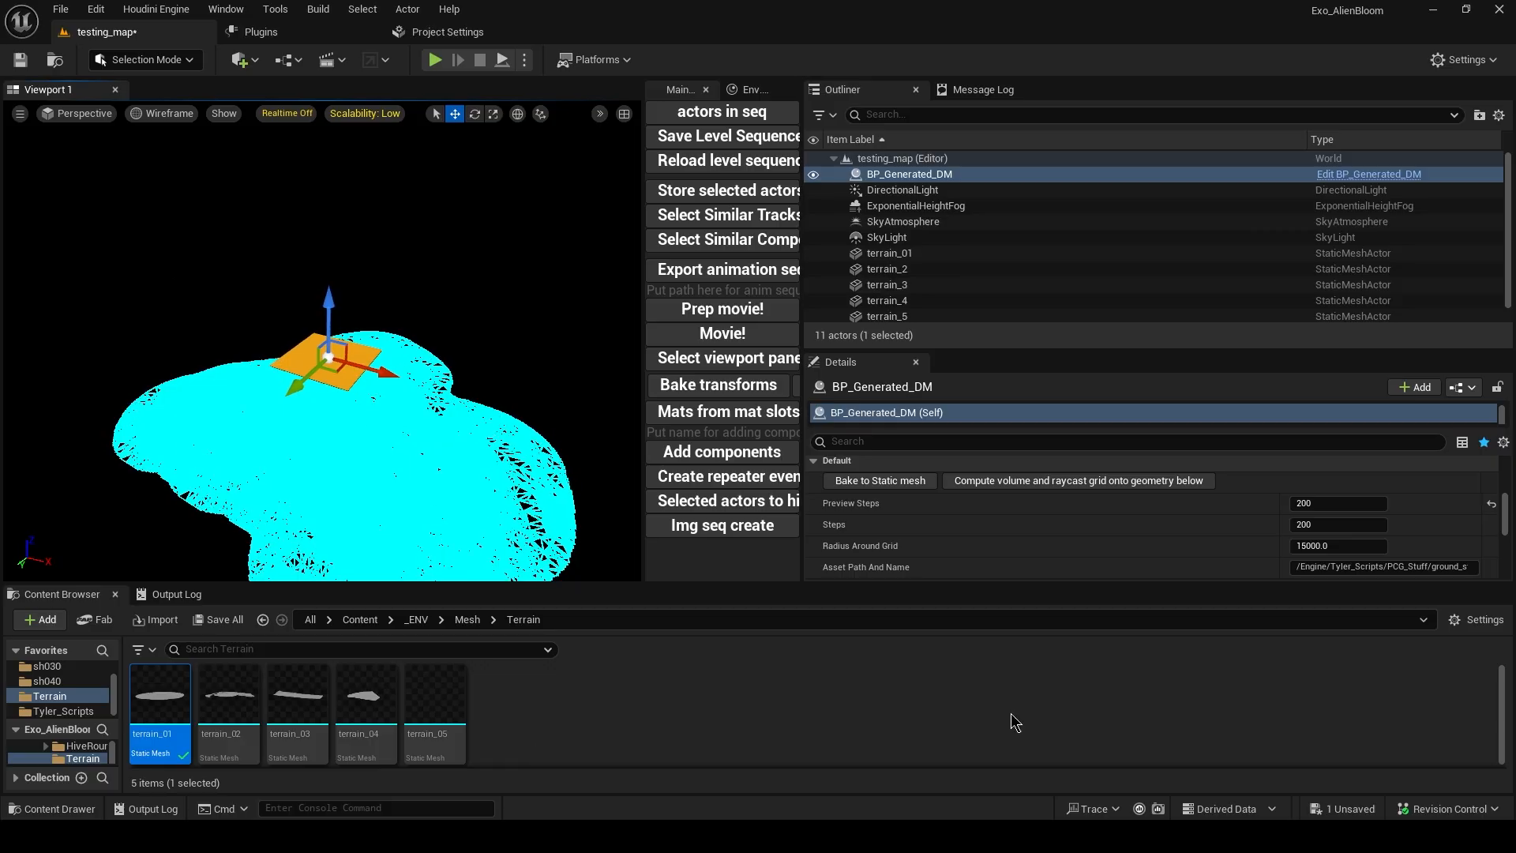
pyautogui.click(387, 532)
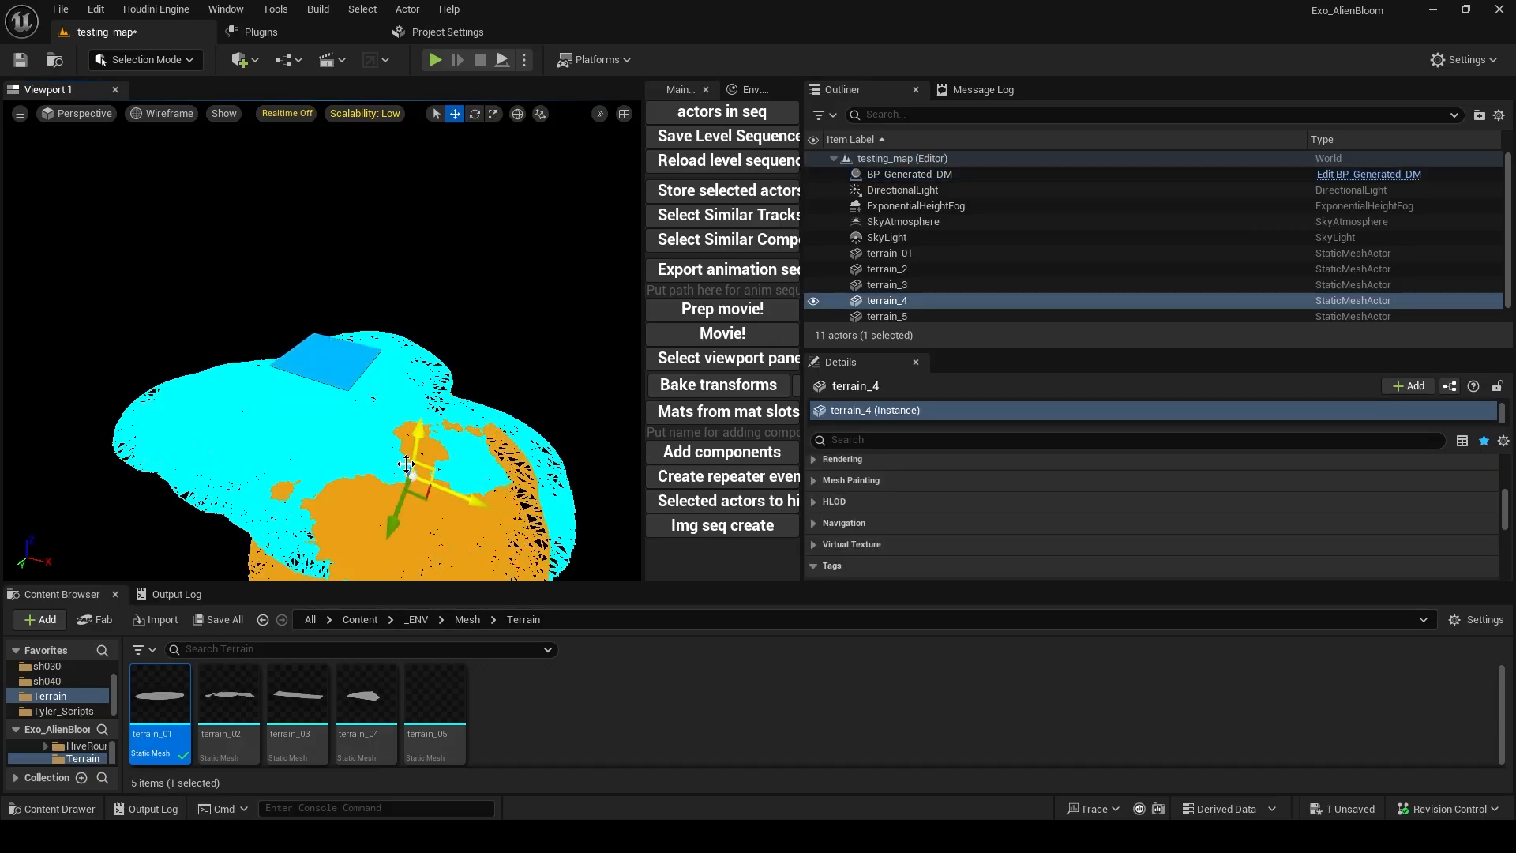
pyautogui.click(324, 357)
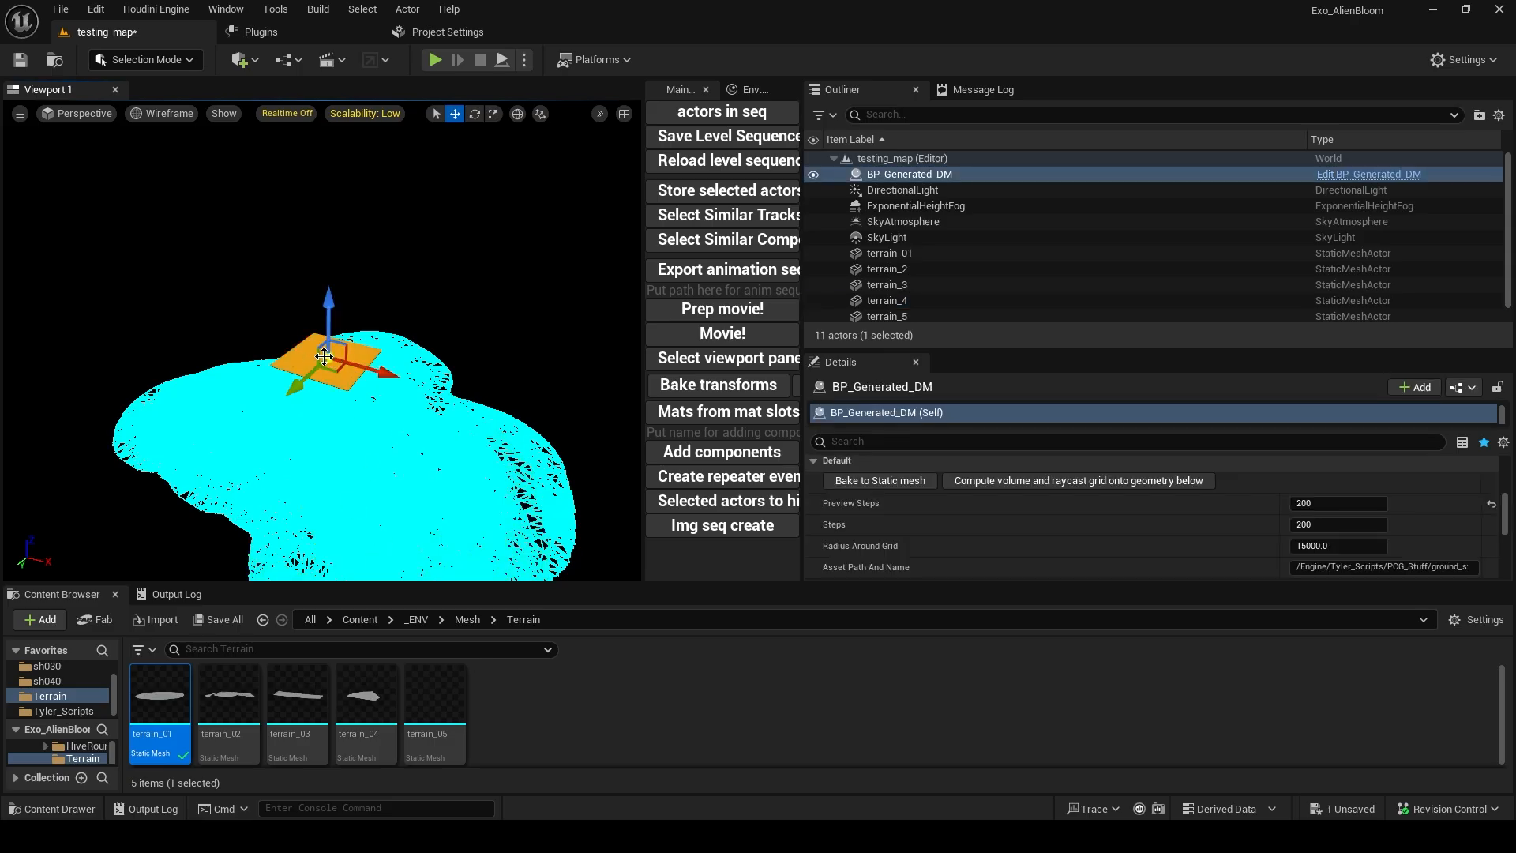
pyautogui.click(445, 518)
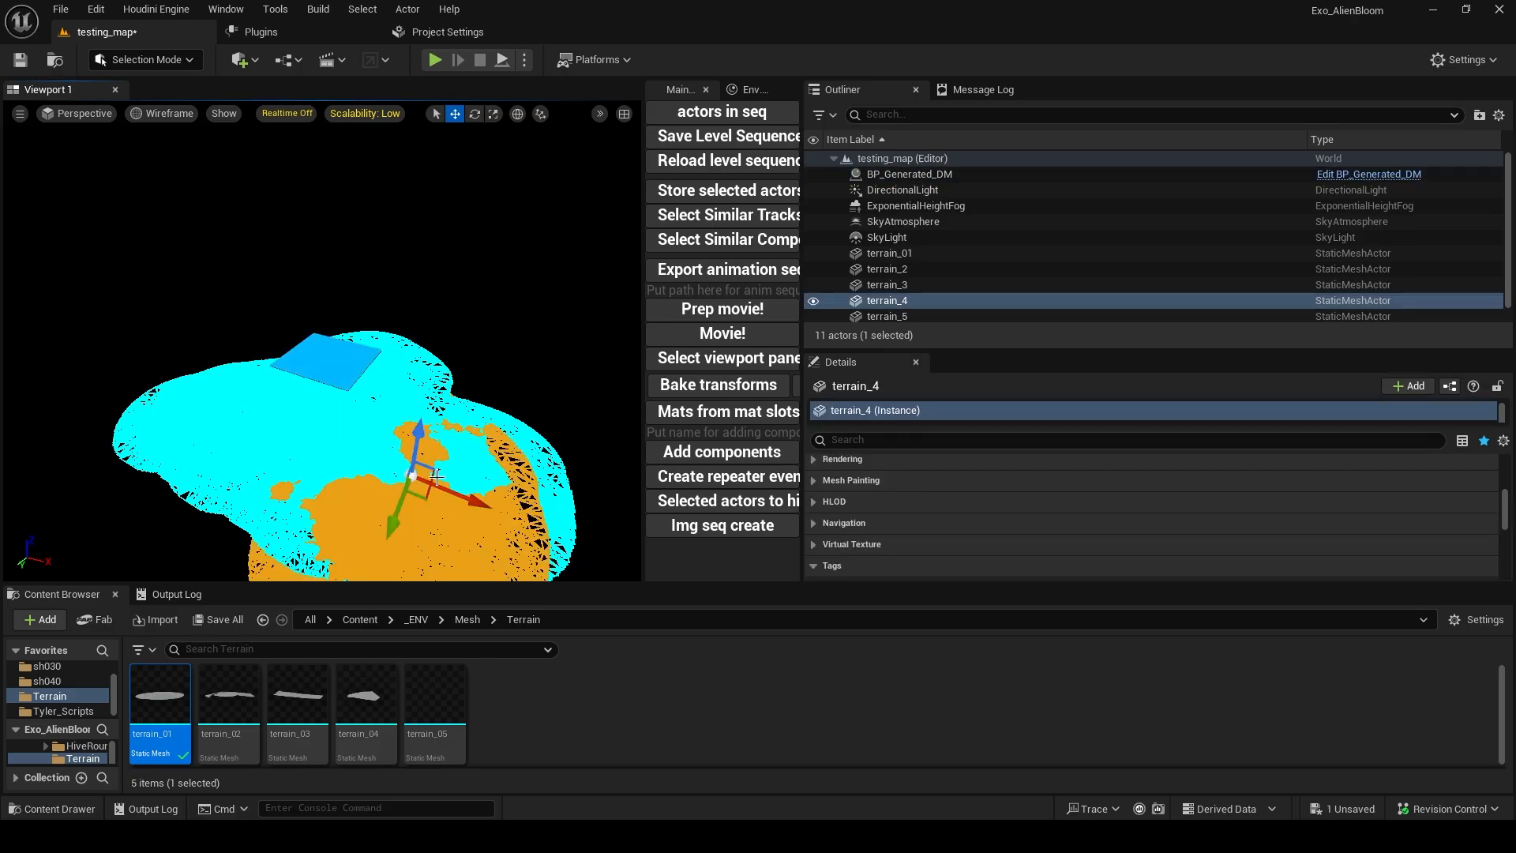
pyautogui.click(359, 377)
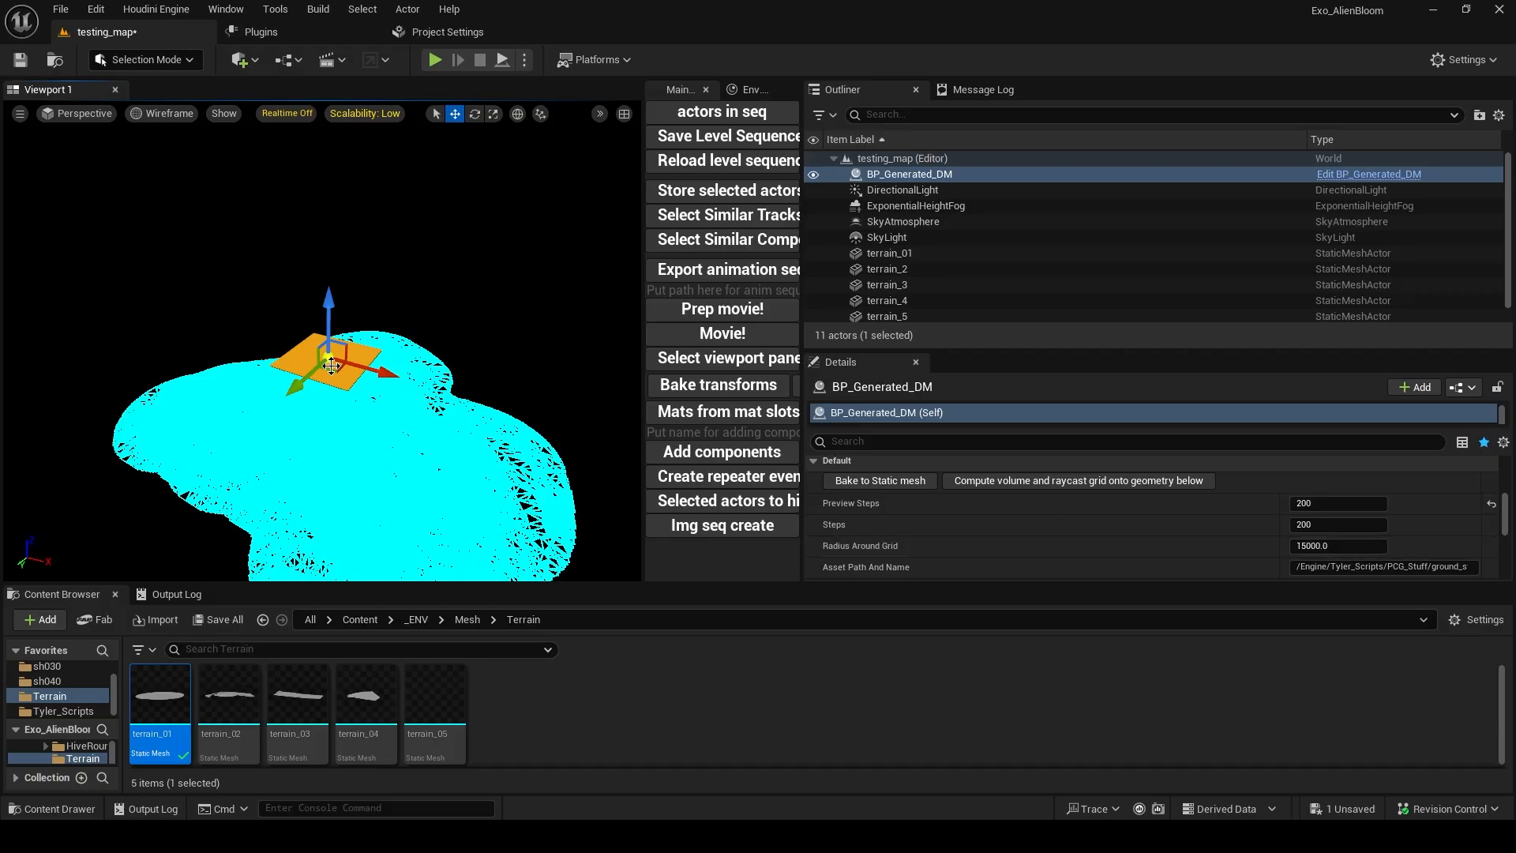
pyautogui.click(442, 515)
pyautogui.click(328, 359)
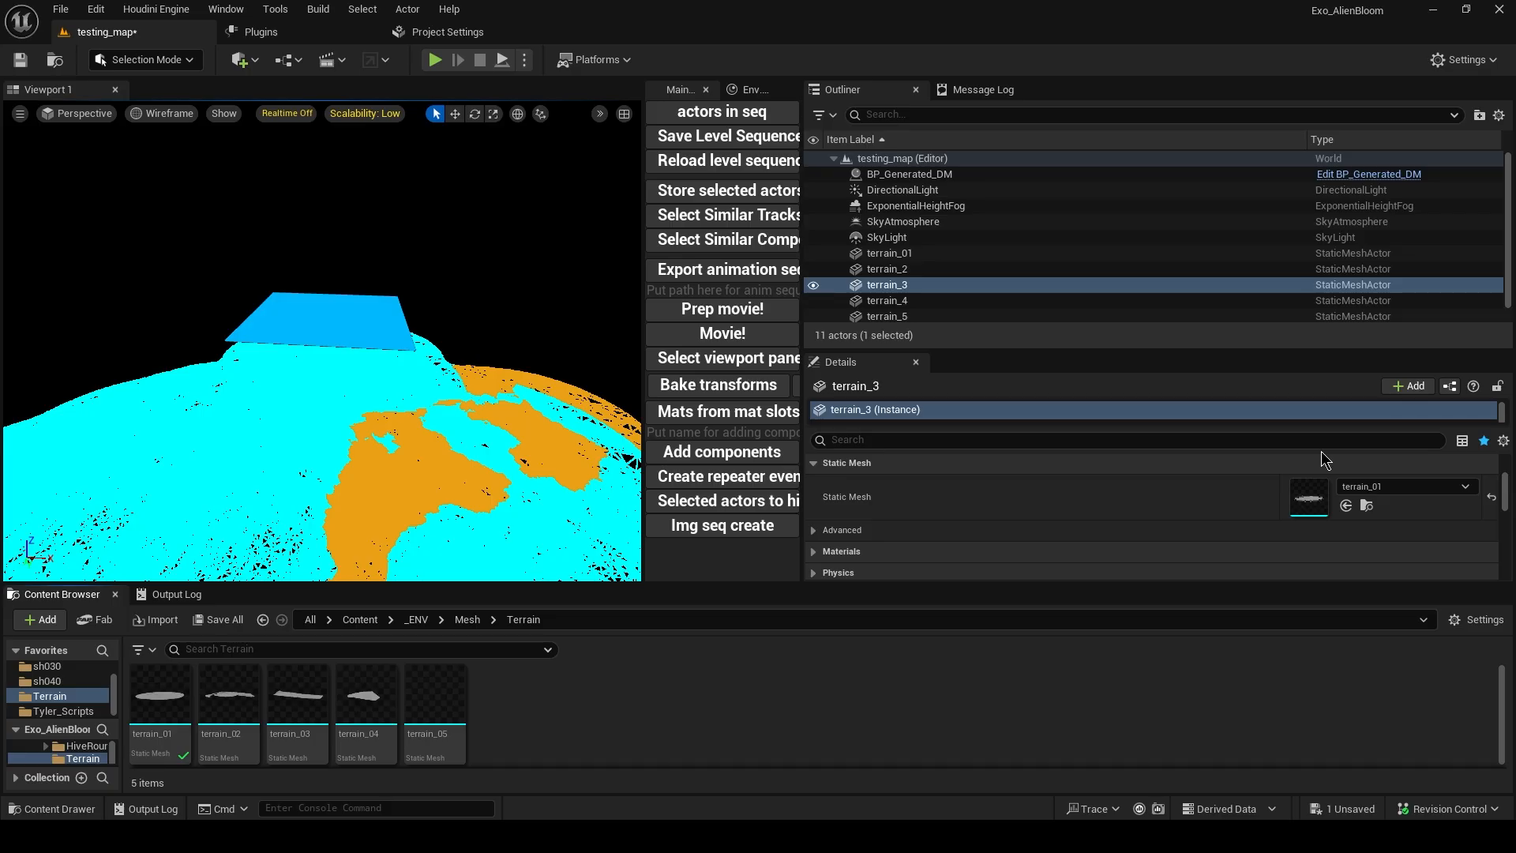
# Run the BP_Generated_DM editor utility widget from the PCG_Stuff folder
pyautogui.click(63, 710)
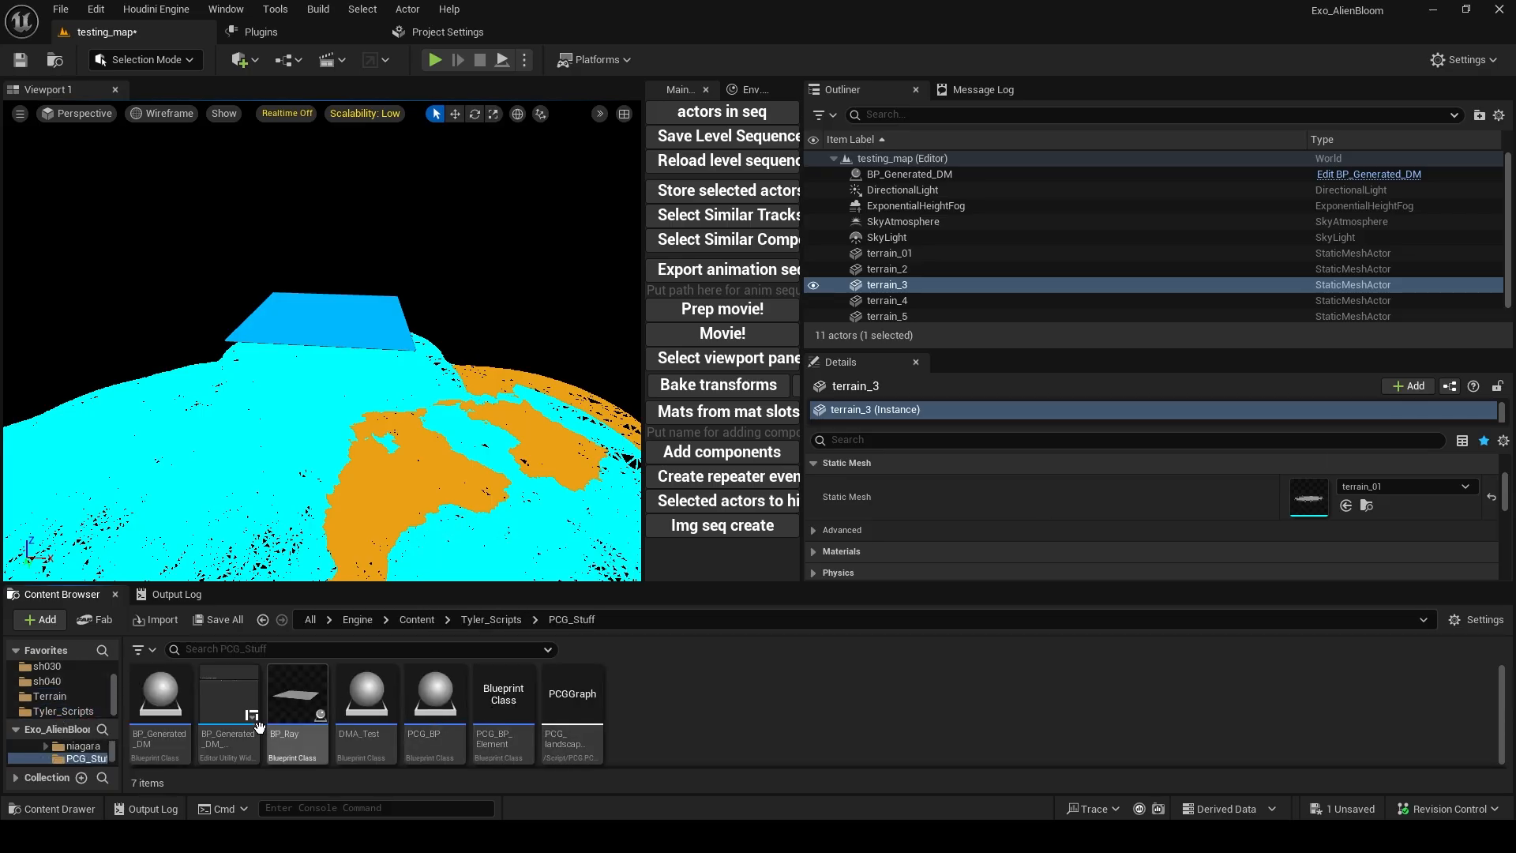
pyautogui.click(222, 731)
pyautogui.rightClick(222, 730)
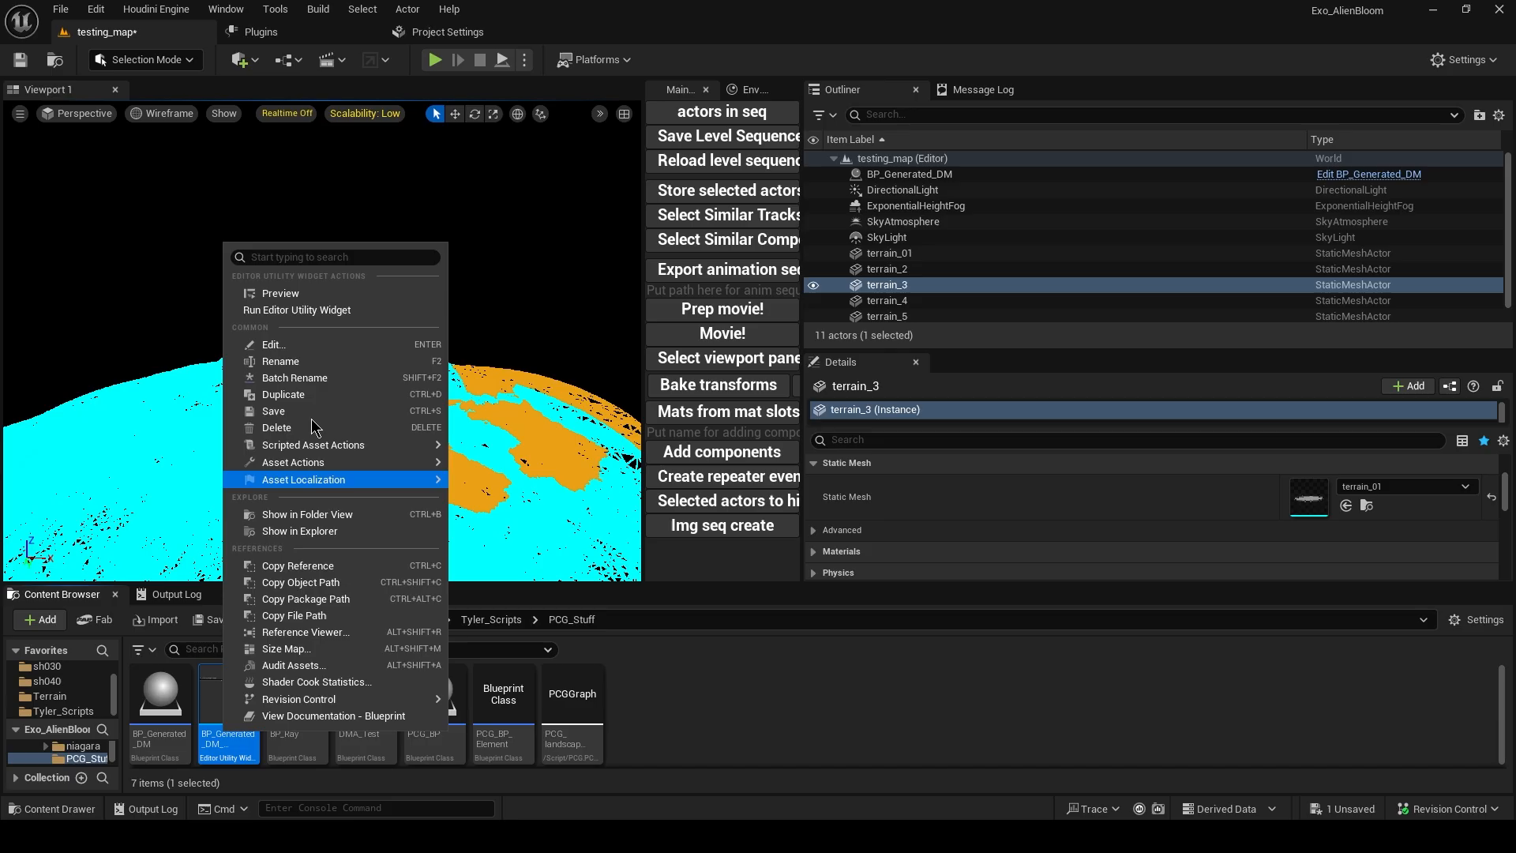
pyautogui.click(324, 309)
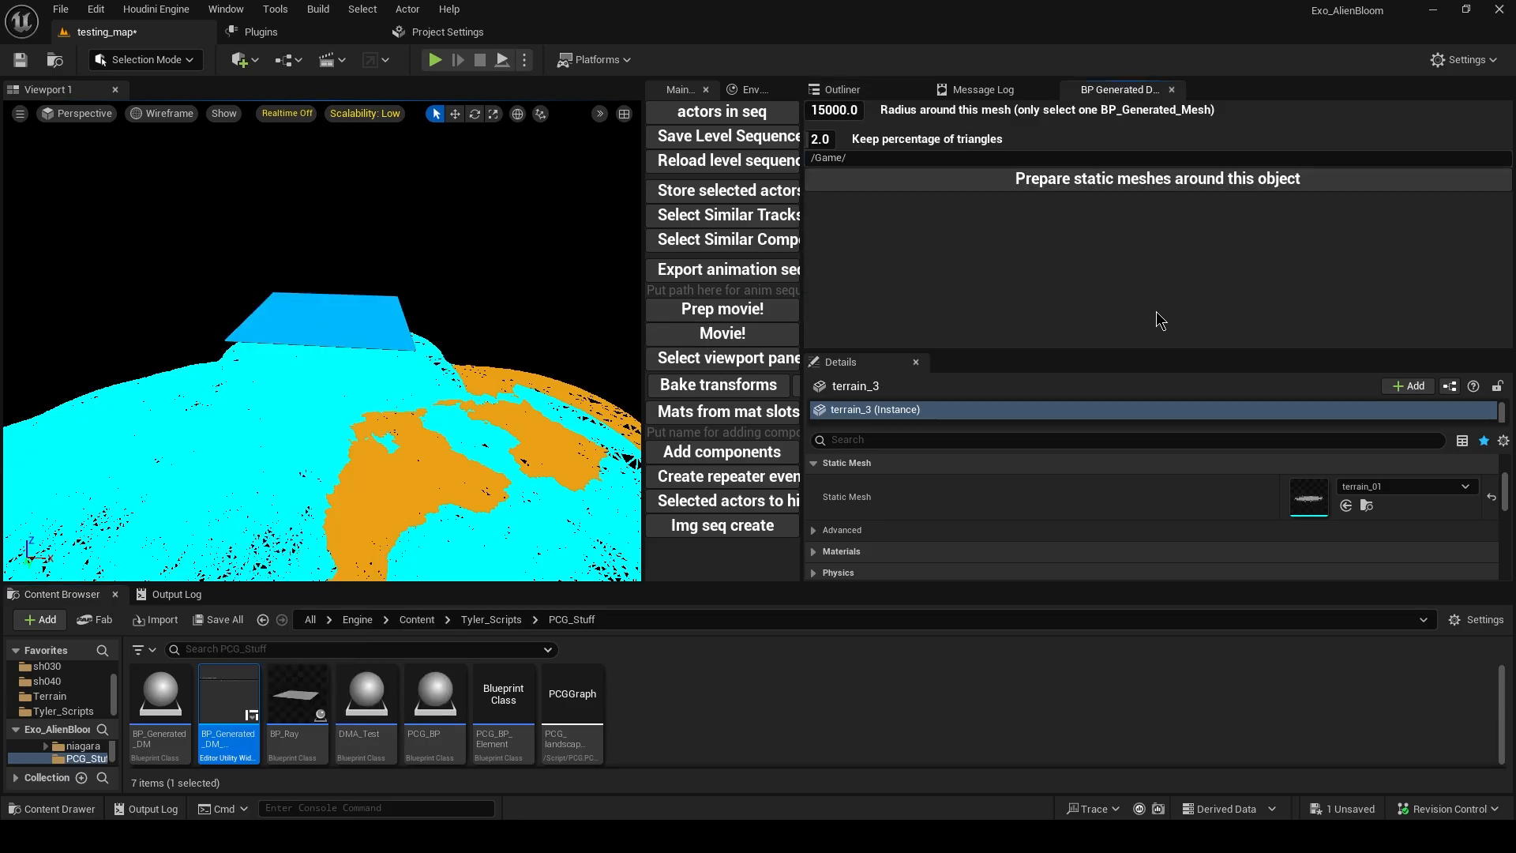
# Select the BP_Generated_DM grid and increase the widget's radius around this mesh to about 141071
pyautogui.moveTo(829, 114); pyautogui.dragTo(908, 114)
pyautogui.click(355, 322)
pyautogui.scroll(4, 907, 484)
pyautogui.scroll(-2, 916, 486)
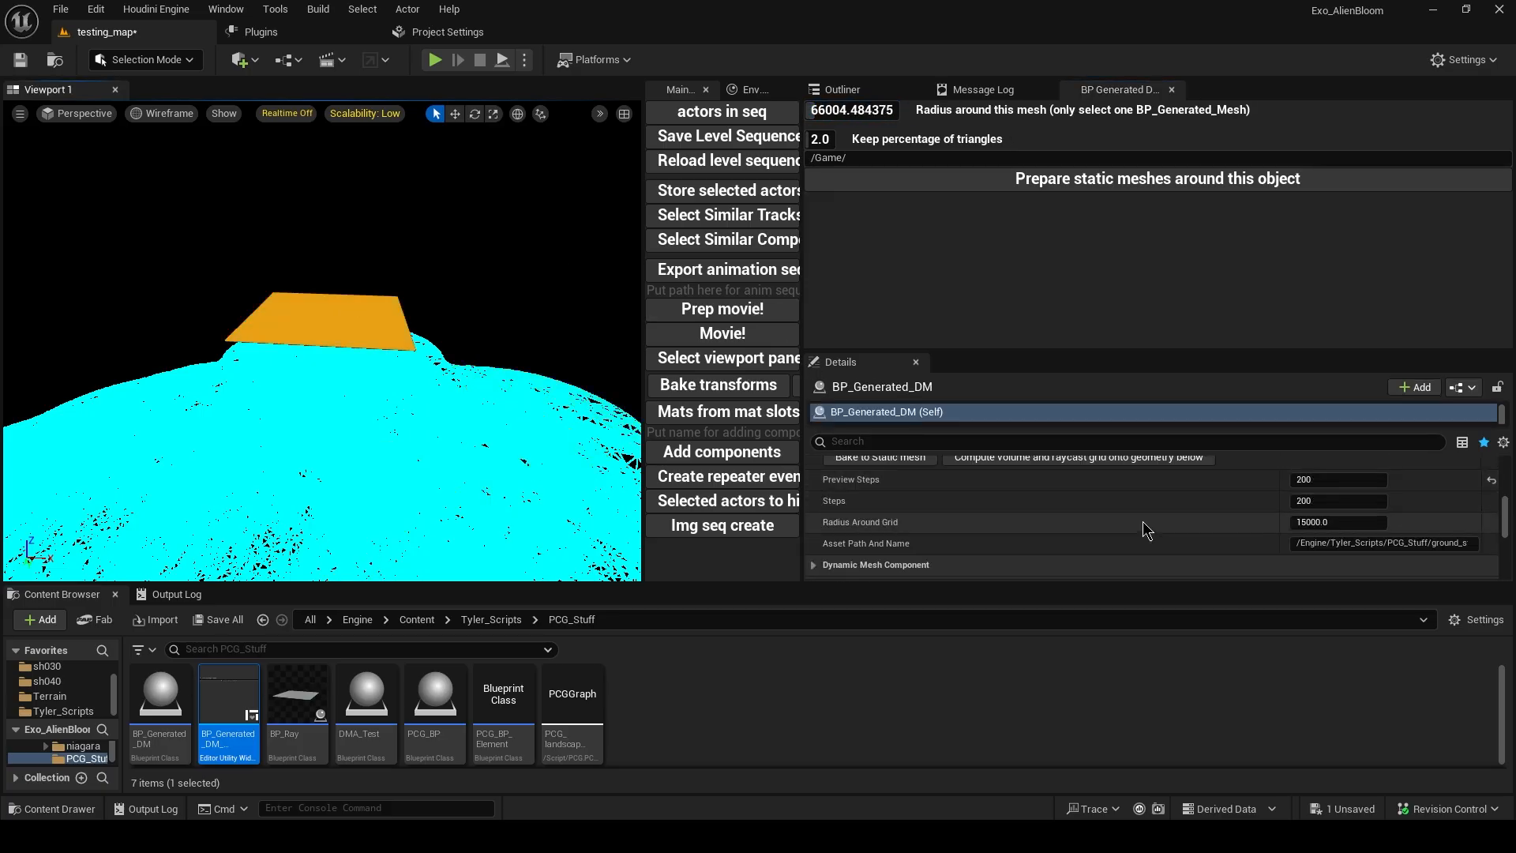
pyautogui.moveTo(851, 110); pyautogui.dragTo(818, 101)
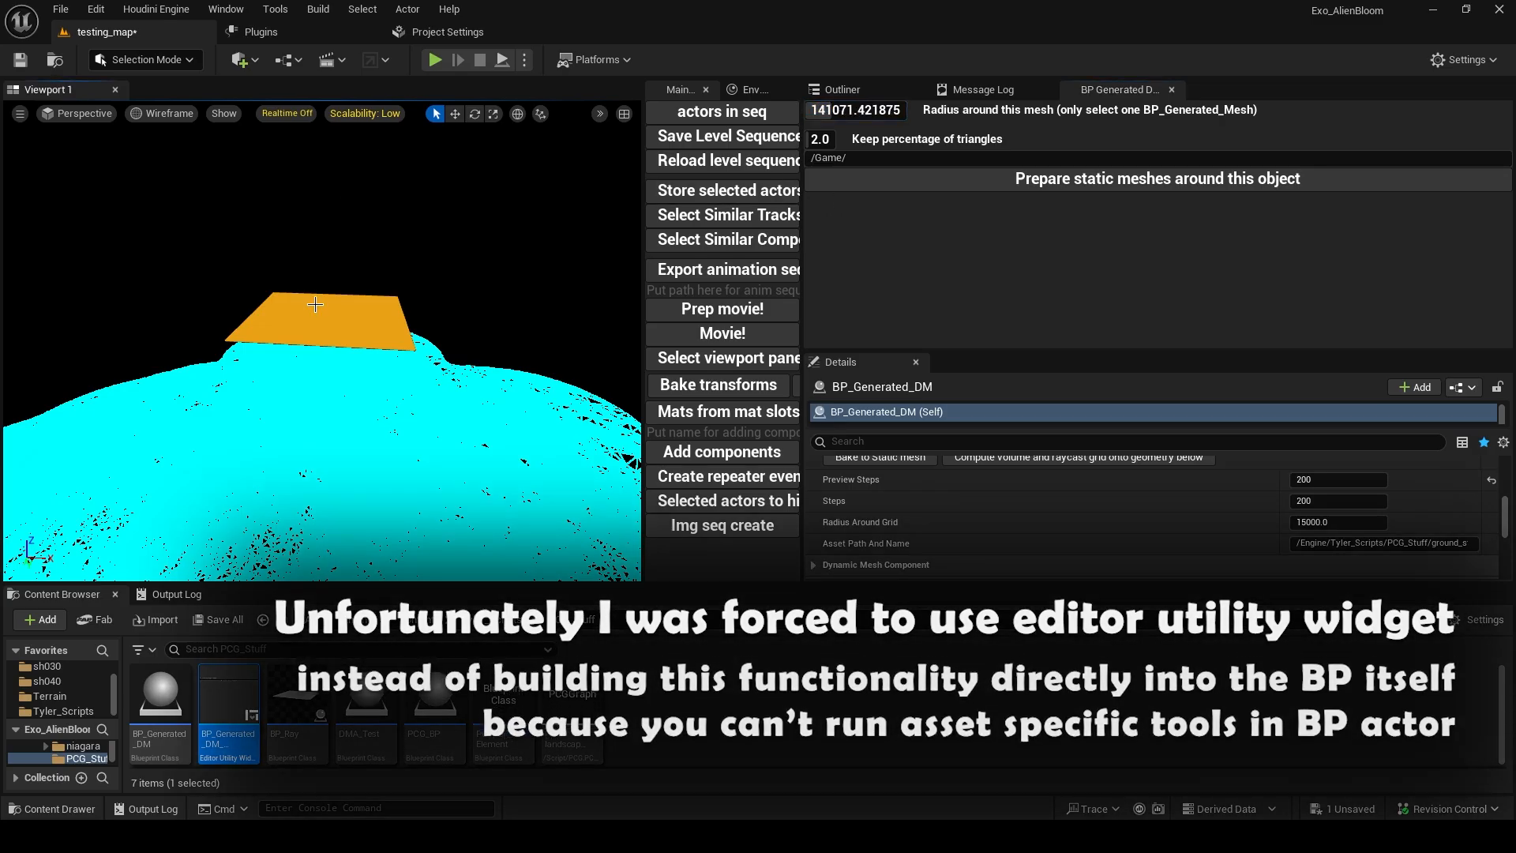
pyautogui.press('w')
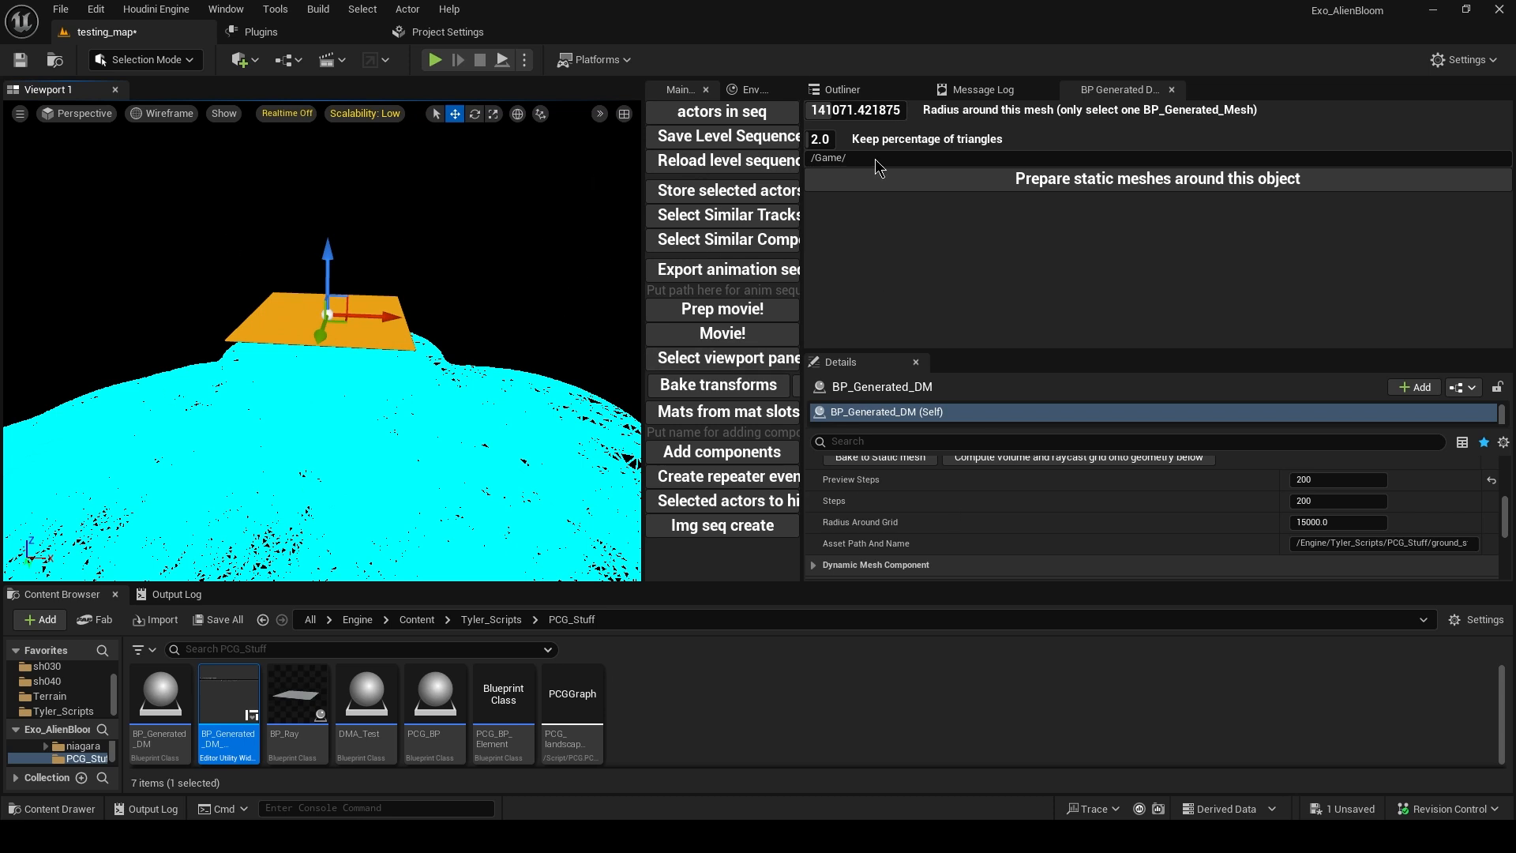
# Lower the BP_Generated_DM grid to about Z 15760, set the radius around this mesh to 151309, and keep the grid selected
pyautogui.moveTo(328, 314); pyautogui.dragTo(324, 332)
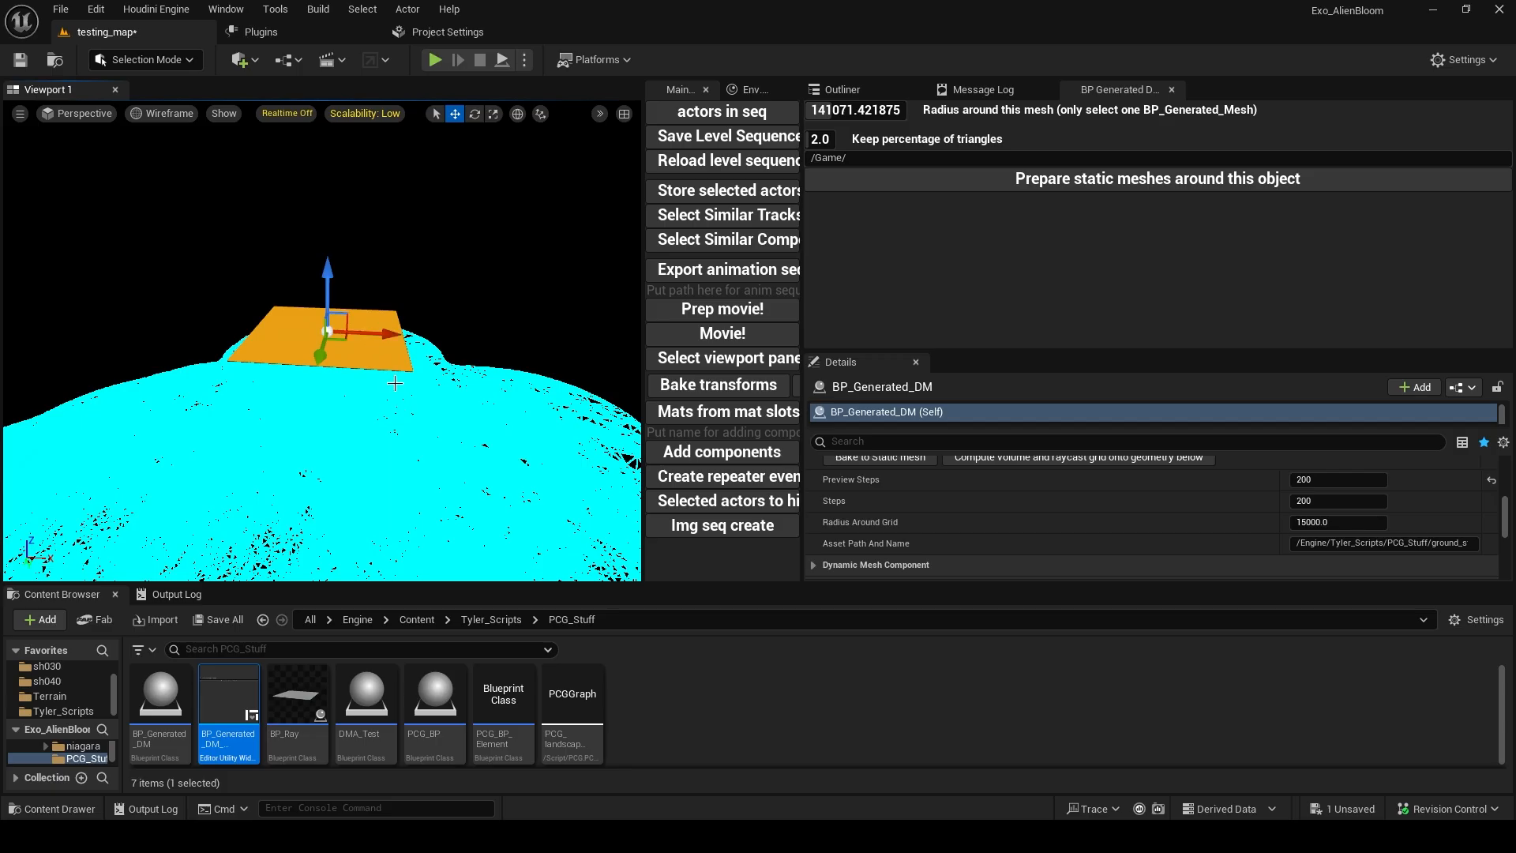
pyautogui.moveTo(810, 111); pyautogui.dragTo(852, 116)
pyautogui.click(853, 115)
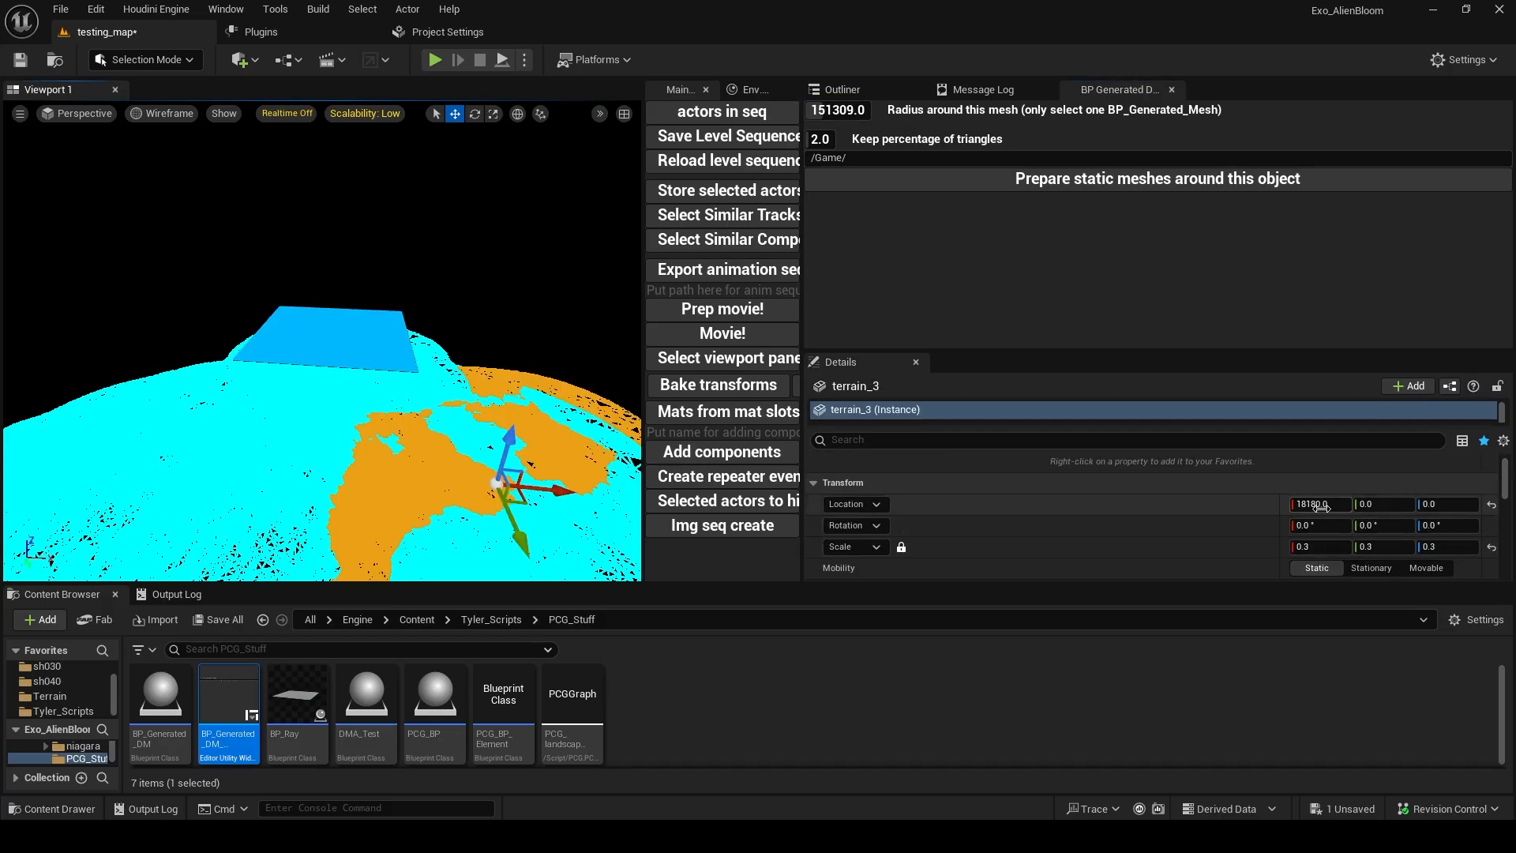
pyautogui.click(391, 332)
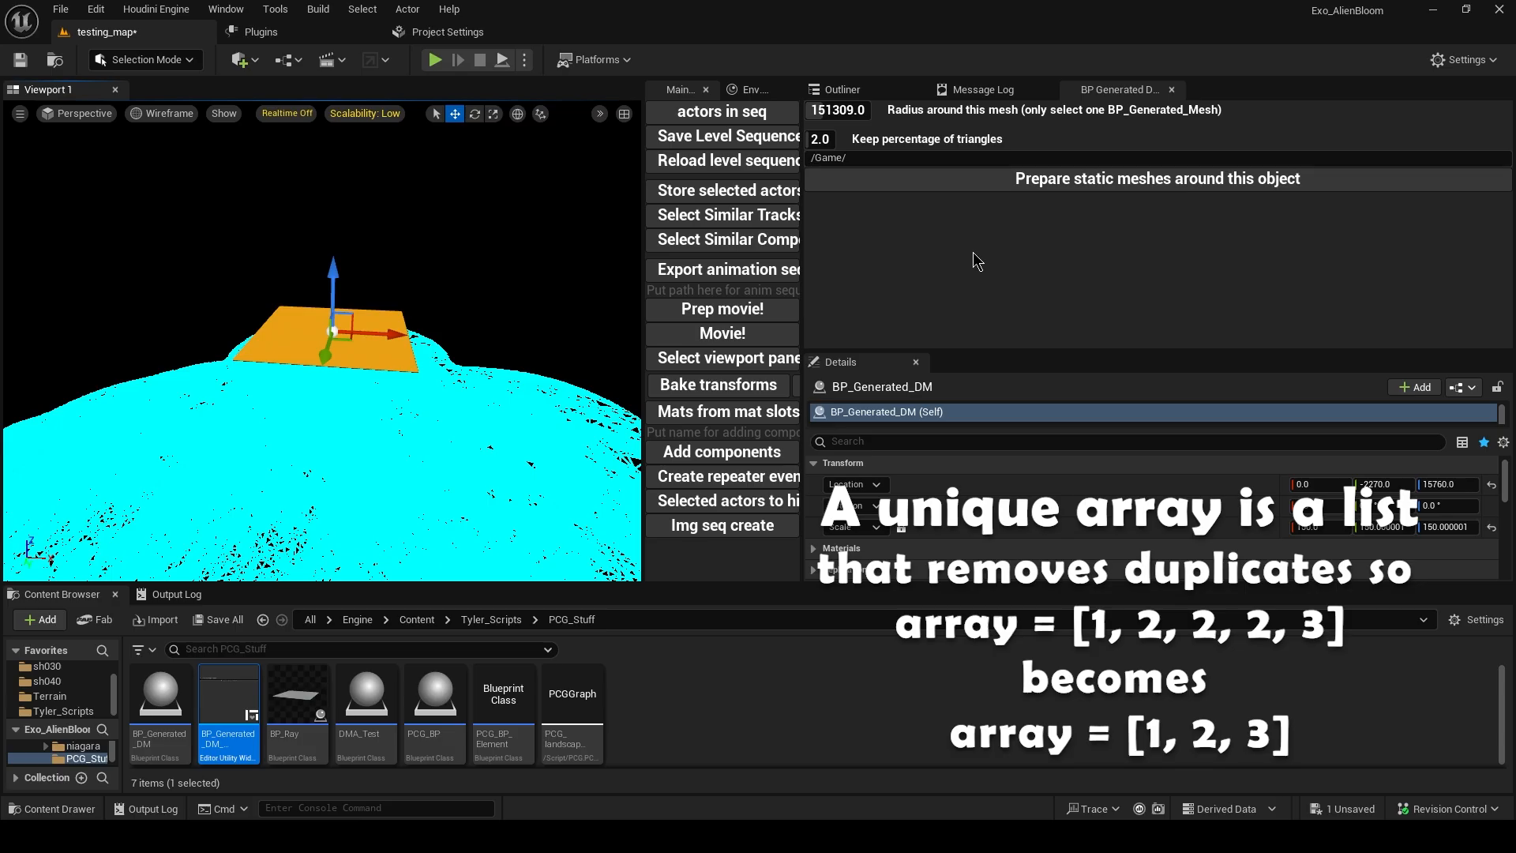
# Select terrain_4, terrain_3 and terrain_01 in turn and locate their shared terrain_01 static mesh in the Terrain folder
pyautogui.click(460, 444)
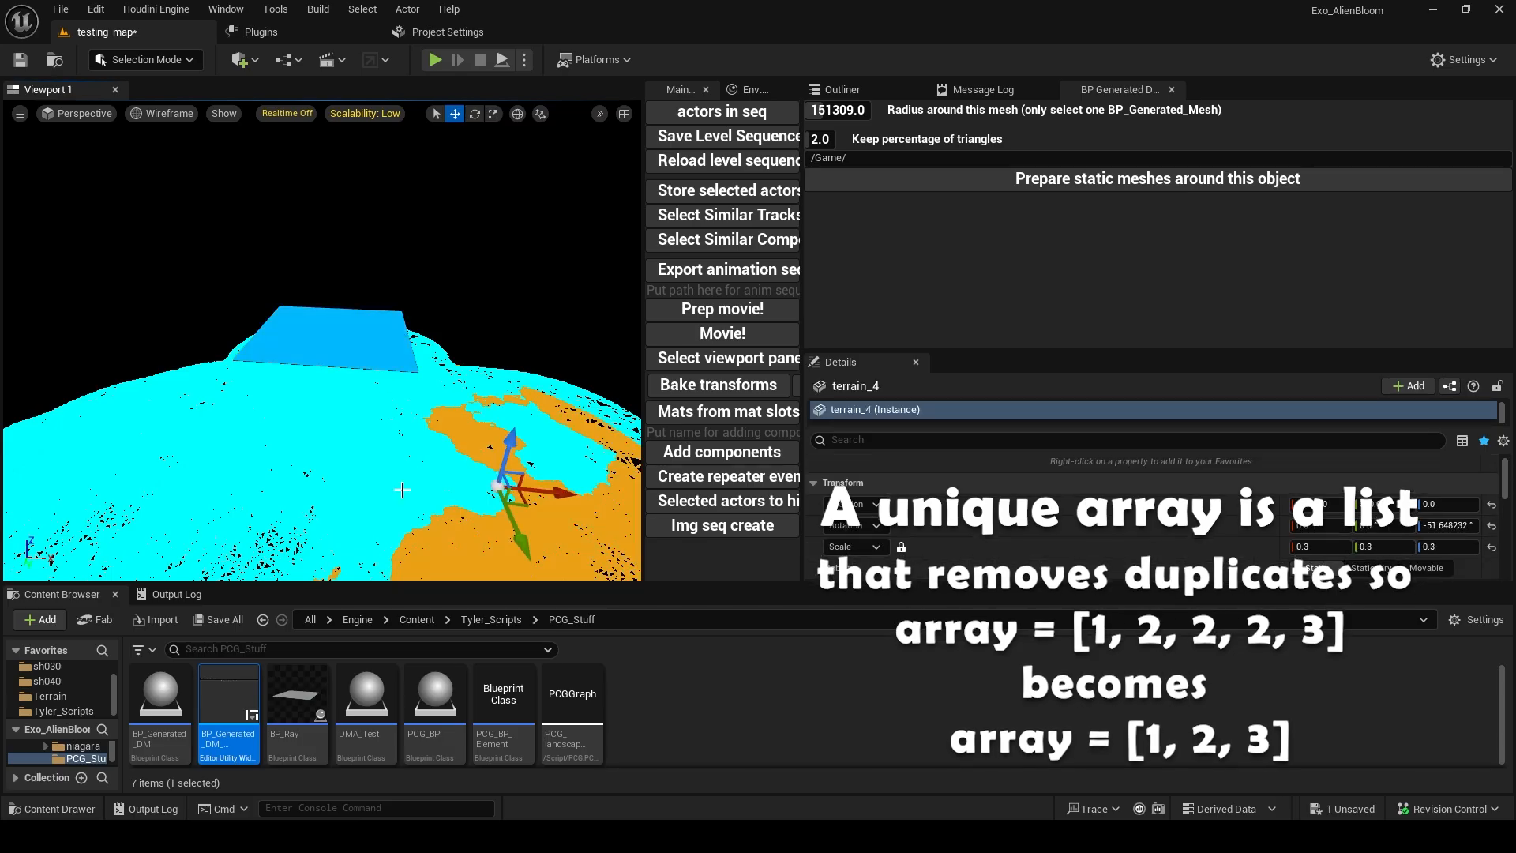
pyautogui.click(417, 448)
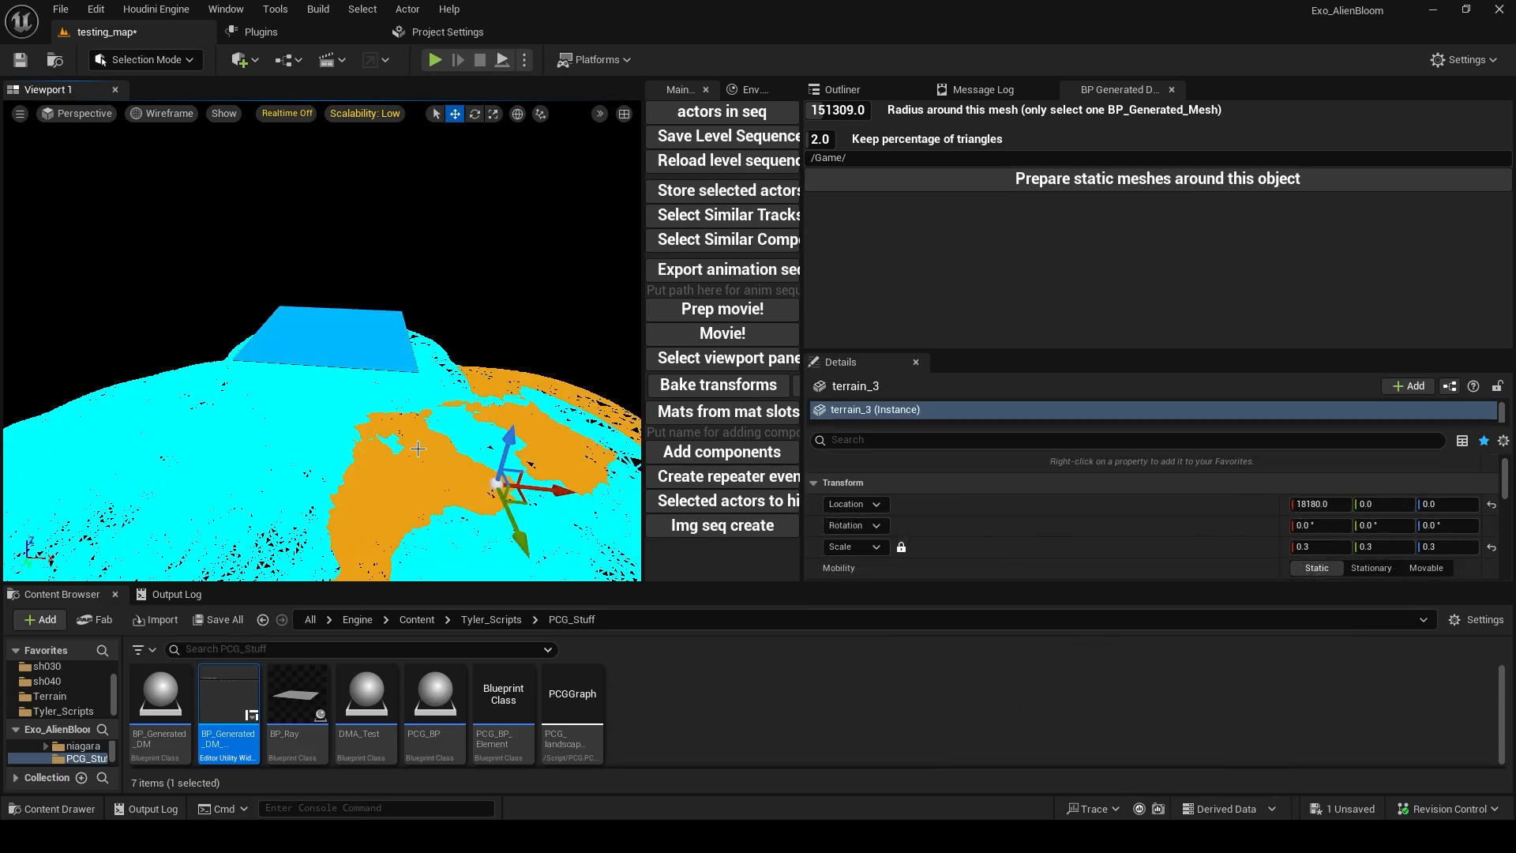
pyautogui.hotkey('ctrl', 'b')
pyautogui.moveTo(153, 709)
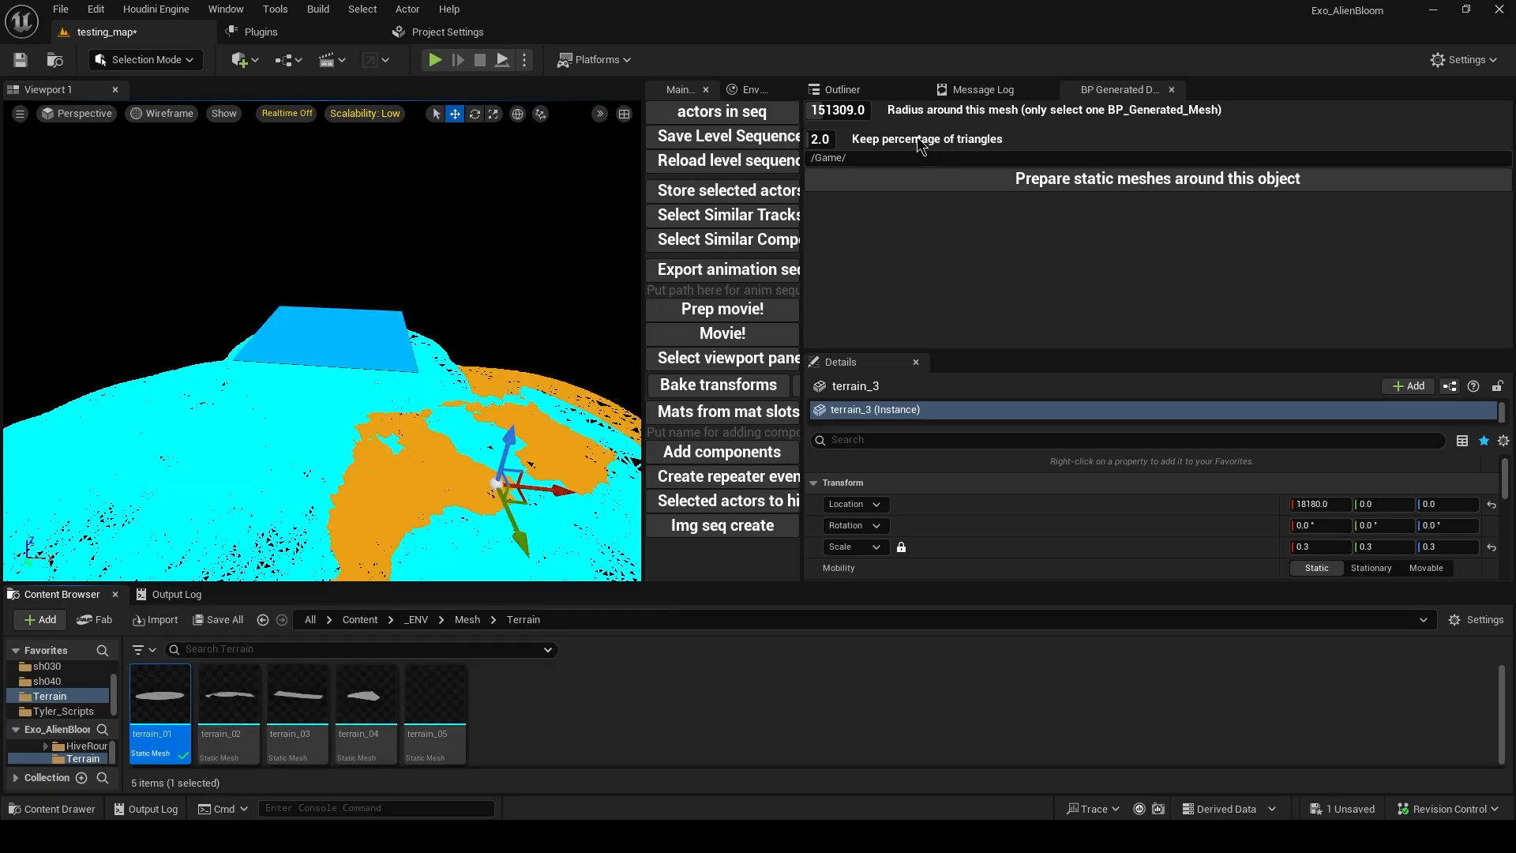
pyautogui.click(174, 478)
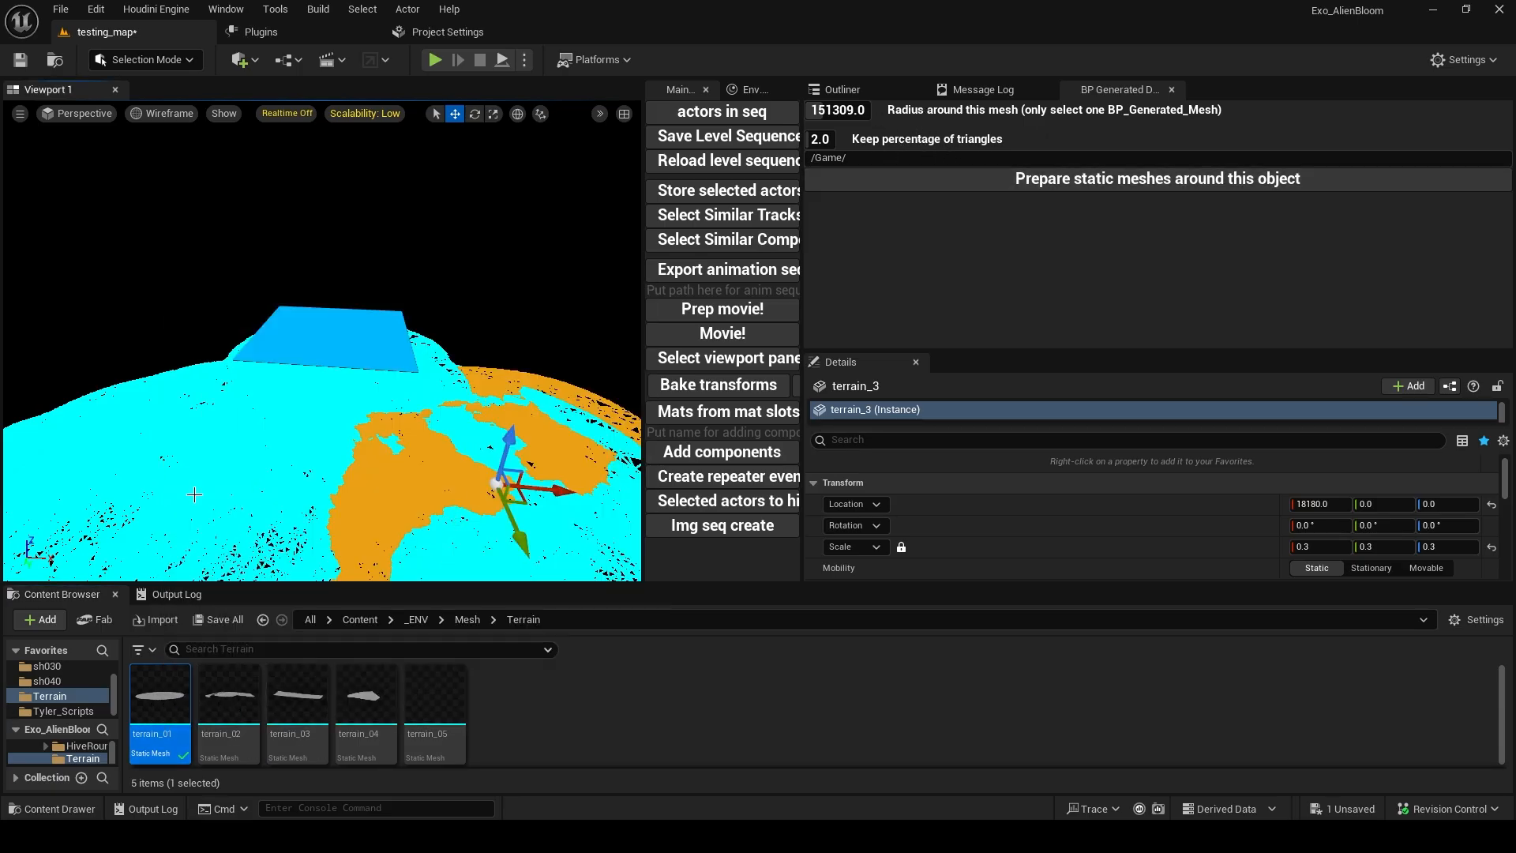
pyautogui.click(150, 466)
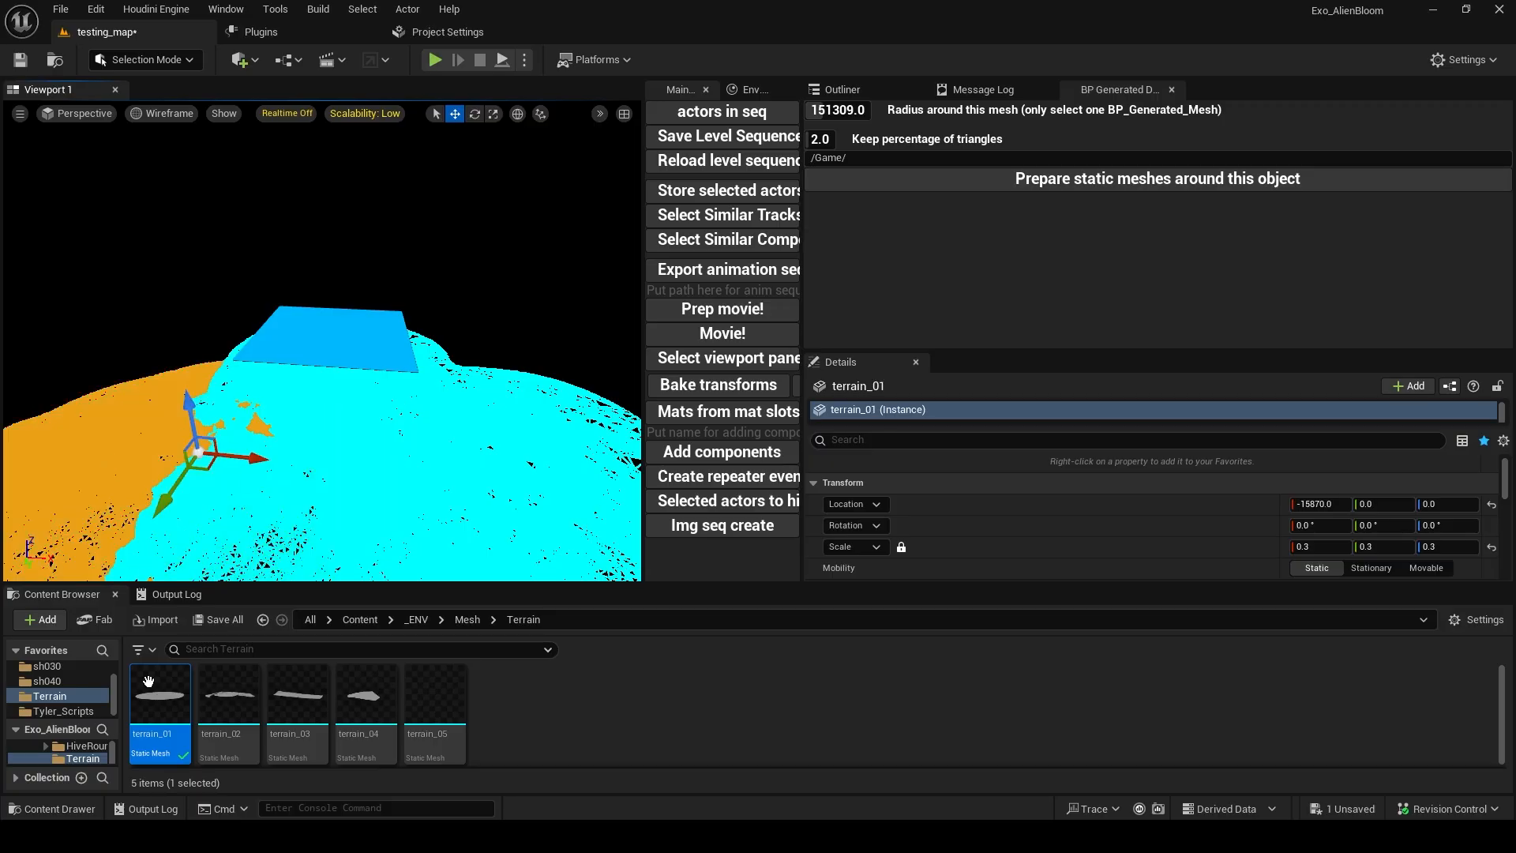
pyautogui.moveTo(158, 709)
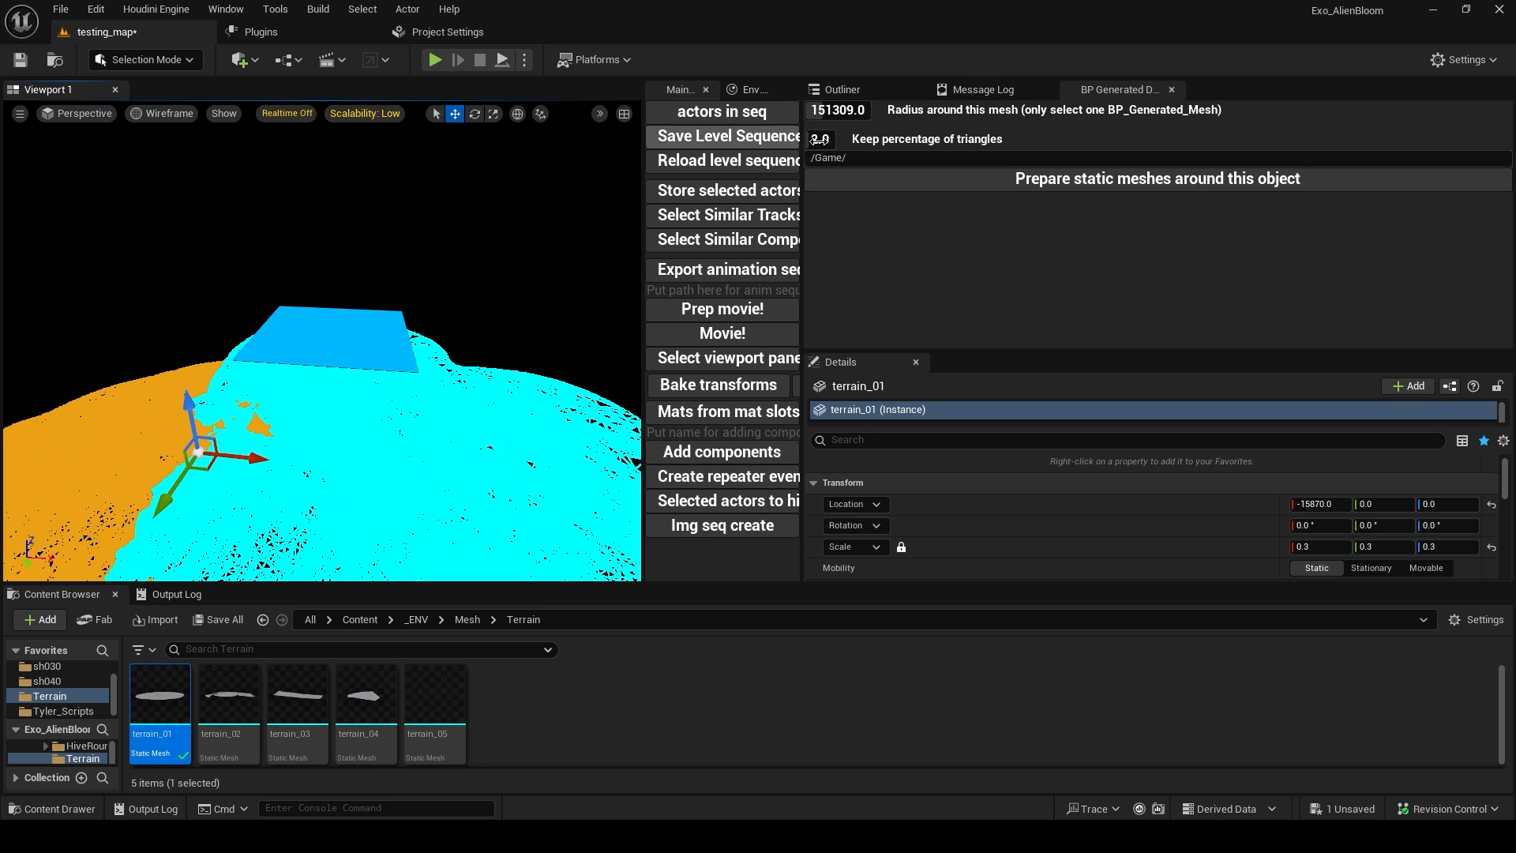
# Open the terrain_01 static mesh and examine its Nanite Keep Triangle Percent setting
pyautogui.doubleClick(188, 699)
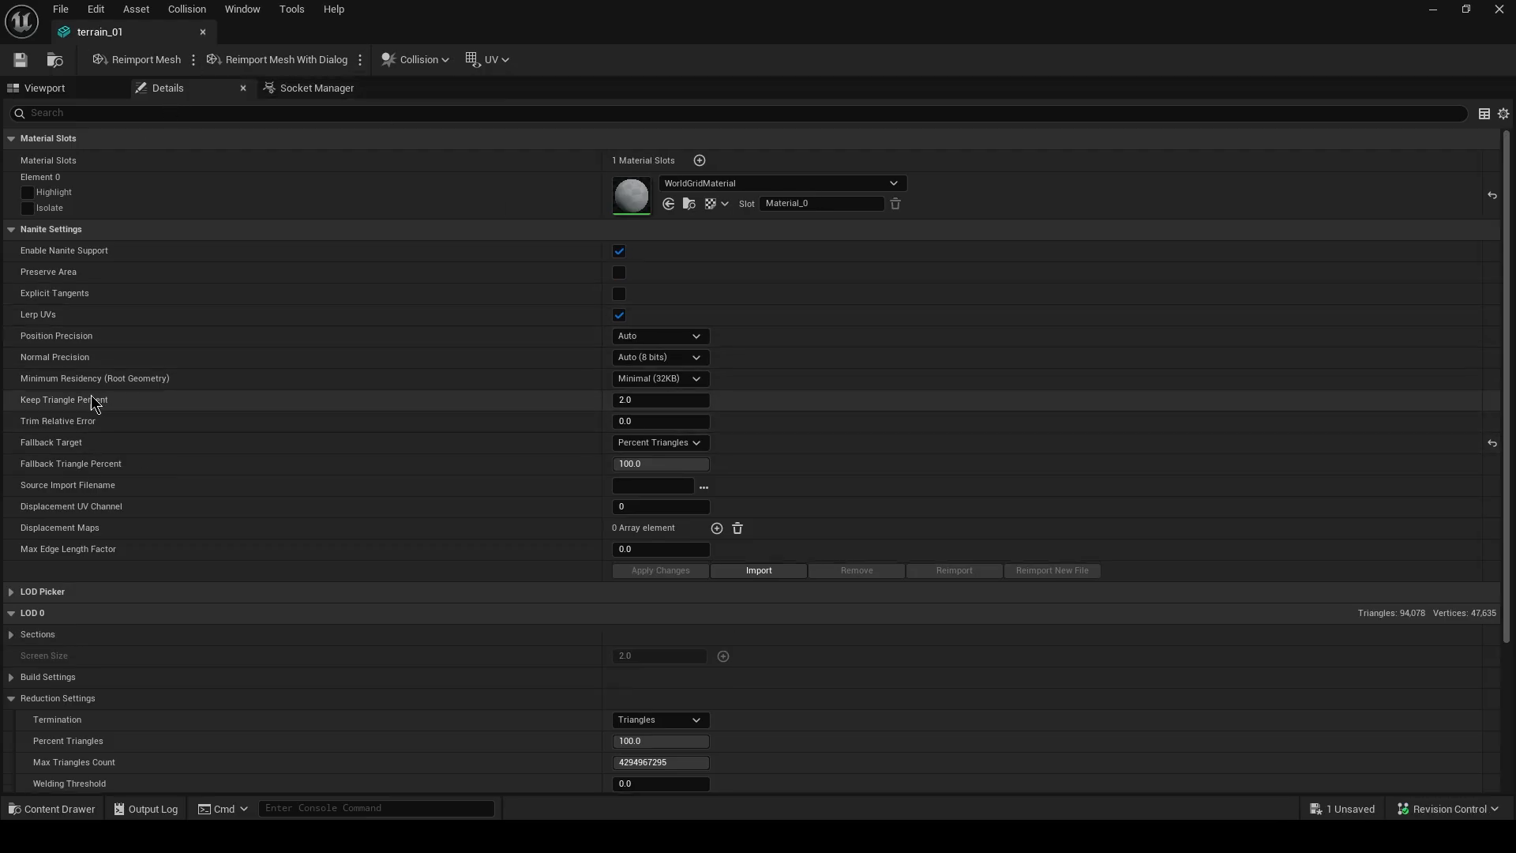
pyautogui.click(635, 401)
pyautogui.click(732, 400)
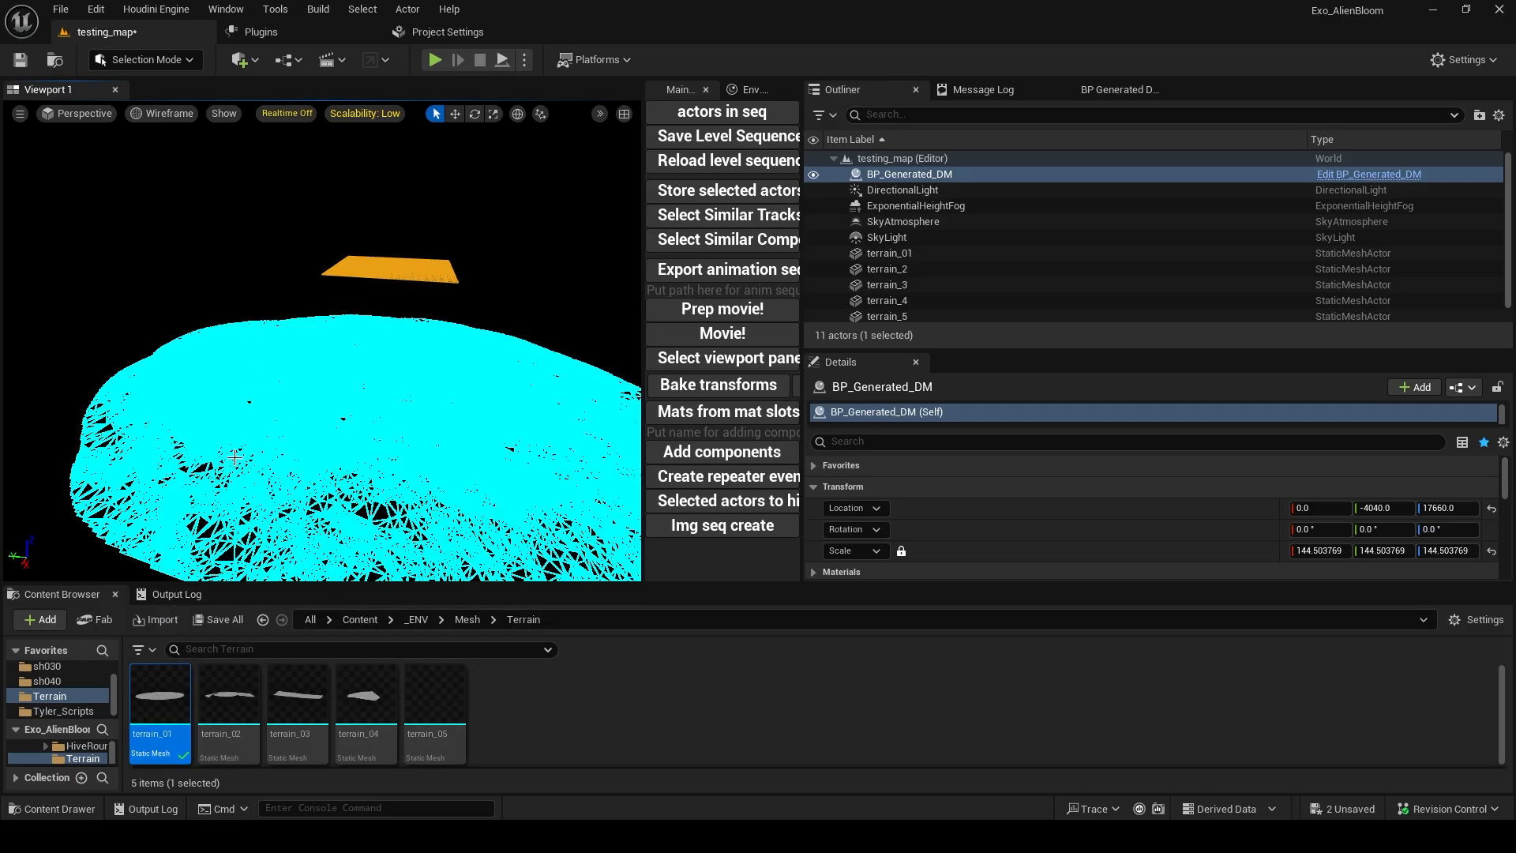
# Highlight all five terrain actors, terrain_01 through terrain_5, in the viewport, and single out terrain_2
pyautogui.moveTo(157, 742)
pyautogui.click(474, 379)
pyautogui.keyDown('ctrl'); pyautogui.click(306, 418); pyautogui.keyUp('ctrl')
pyautogui.keyDown('ctrl'); pyautogui.click(252, 423); pyautogui.keyUp('ctrl')
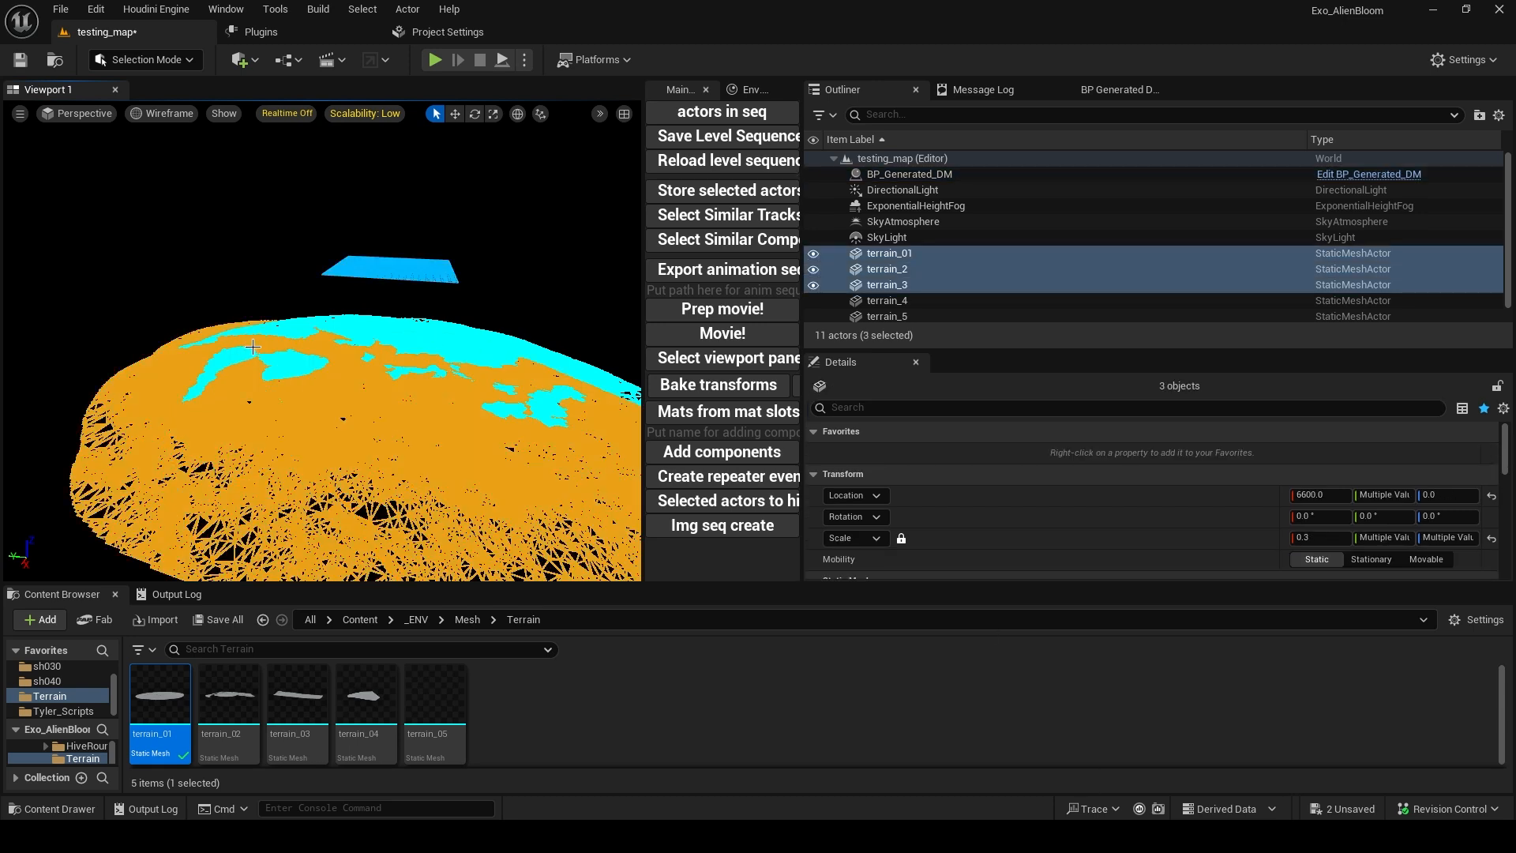
pyautogui.keyDown('ctrl'); pyautogui.click(294, 333); pyautogui.keyUp('ctrl')
pyautogui.keyDown('ctrl'); pyautogui.click(438, 338); pyautogui.keyUp('ctrl')
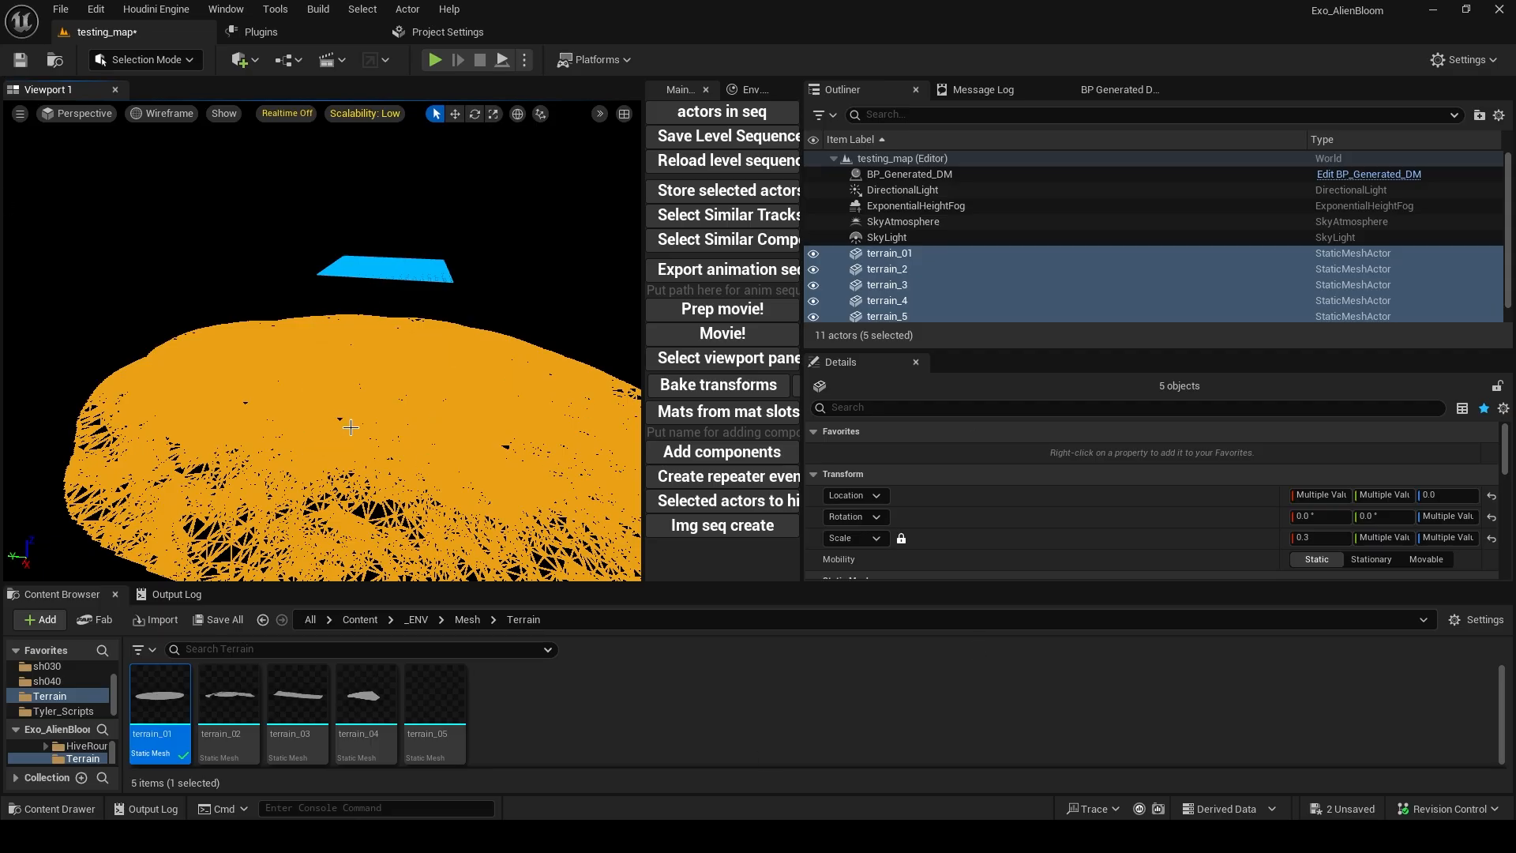
pyautogui.click(402, 401)
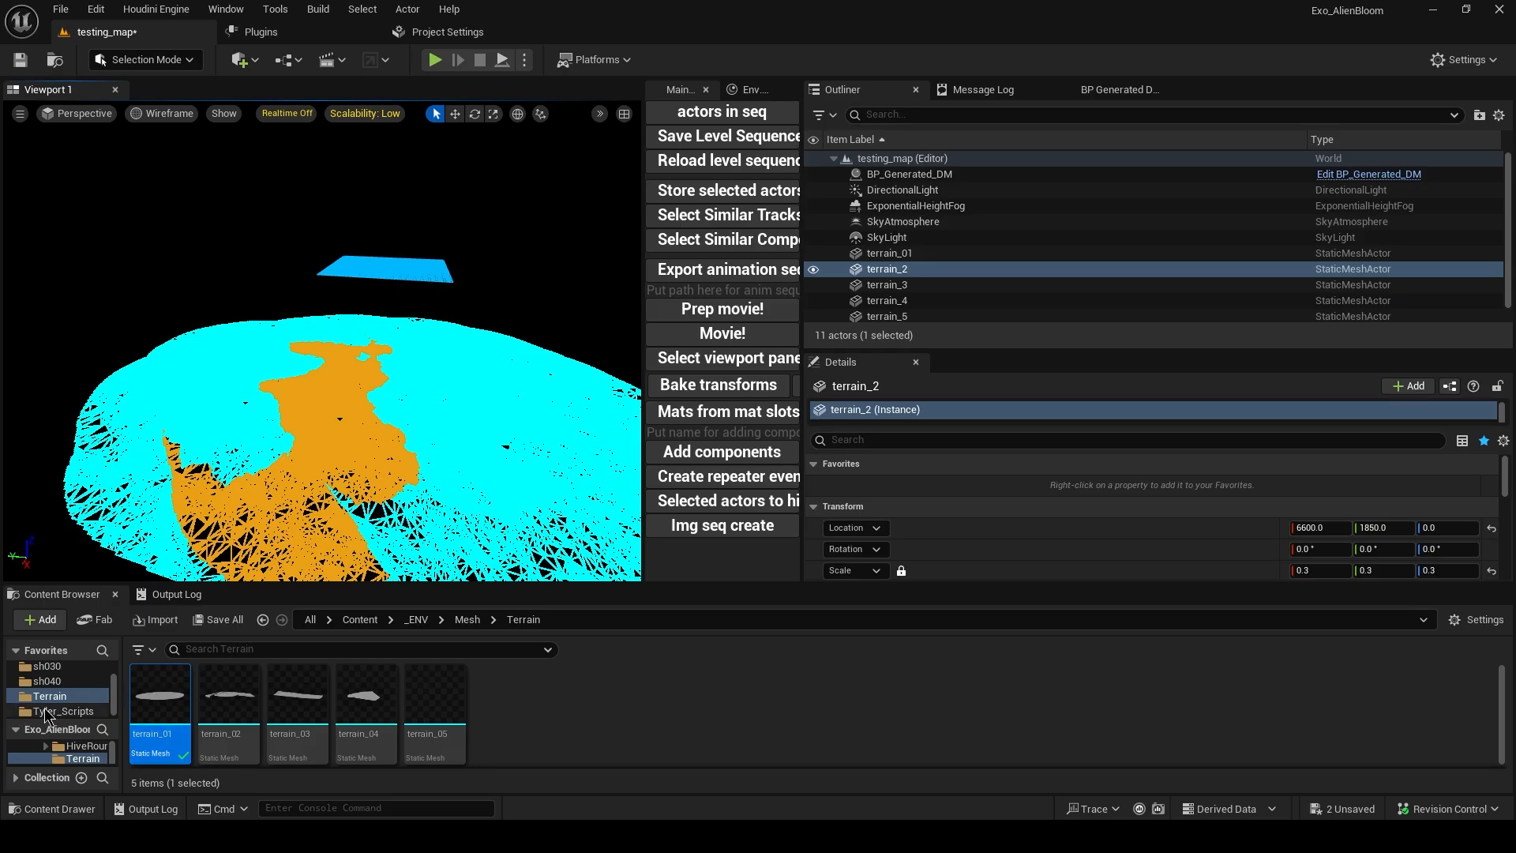
# Return to the BP_Generated_DM widget, recheck the terrain_01 mesh settings, and select the BP_Generated_DM grid
pyautogui.click(1132, 92)
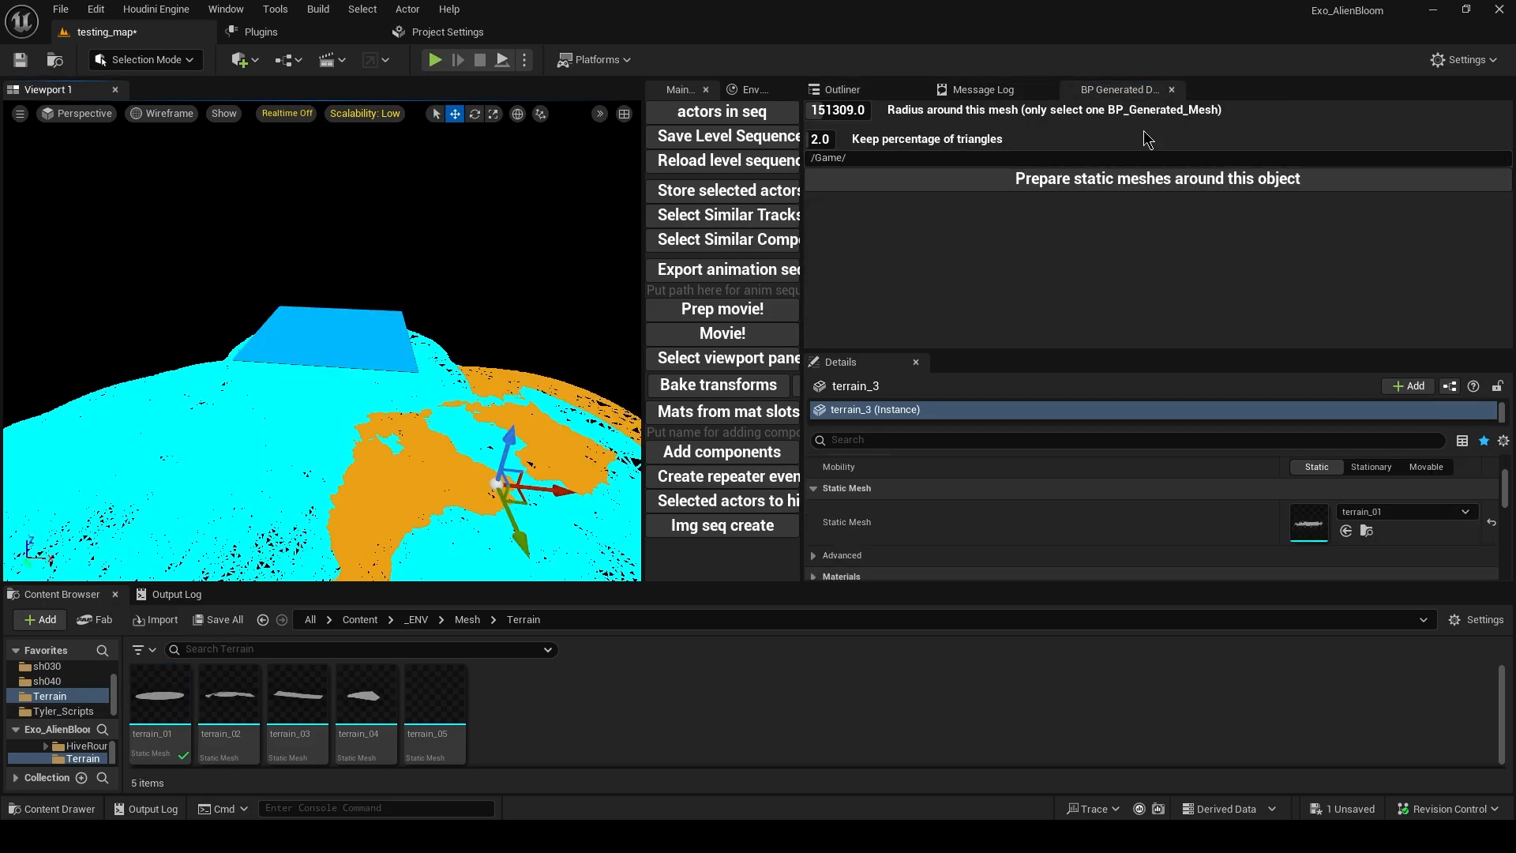
pyautogui.doubleClick(158, 683)
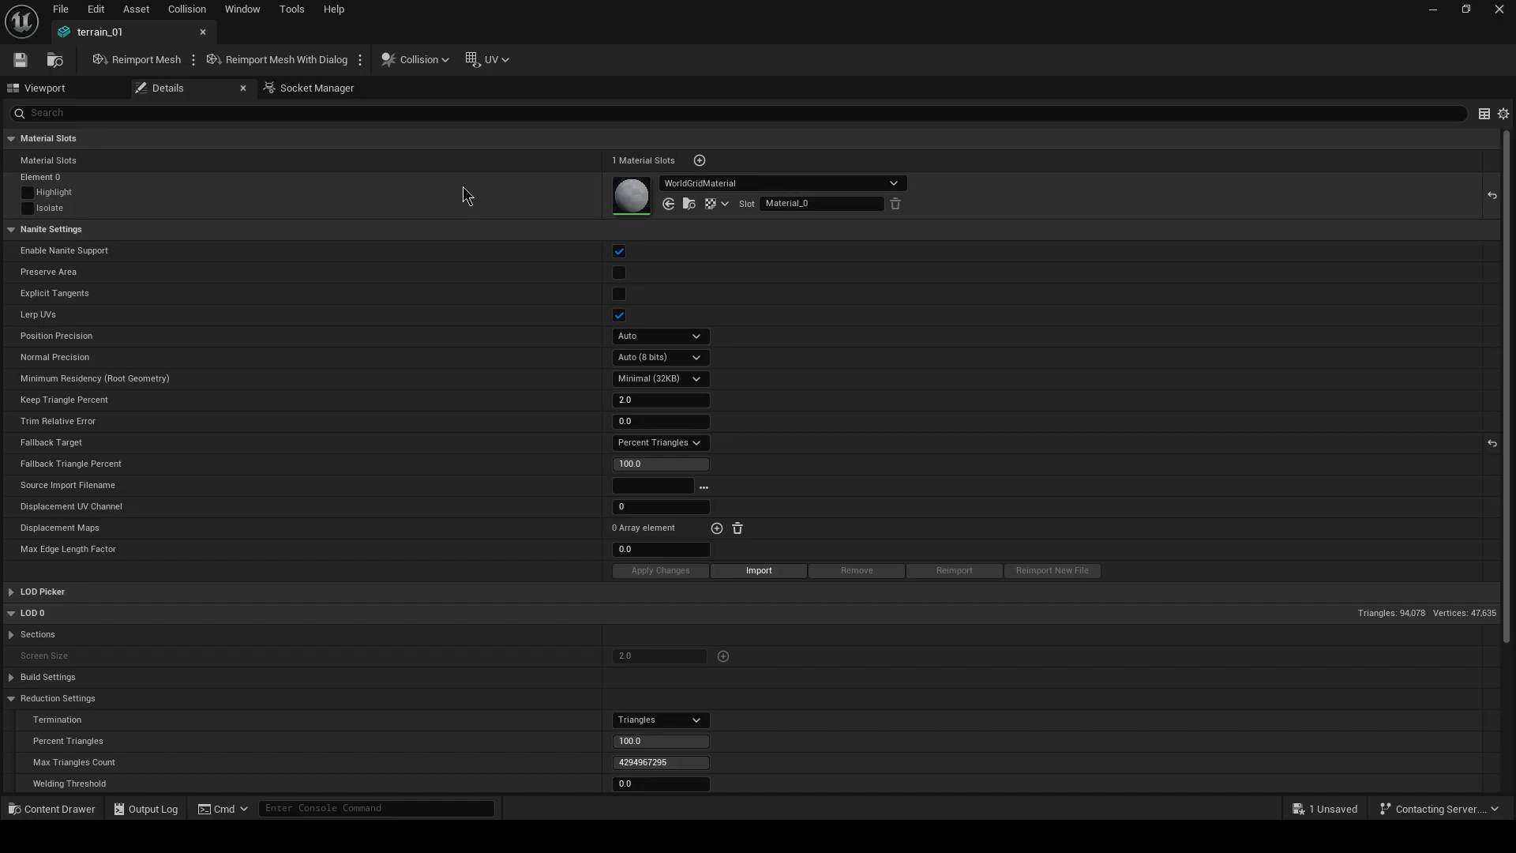
pyautogui.click(203, 32)
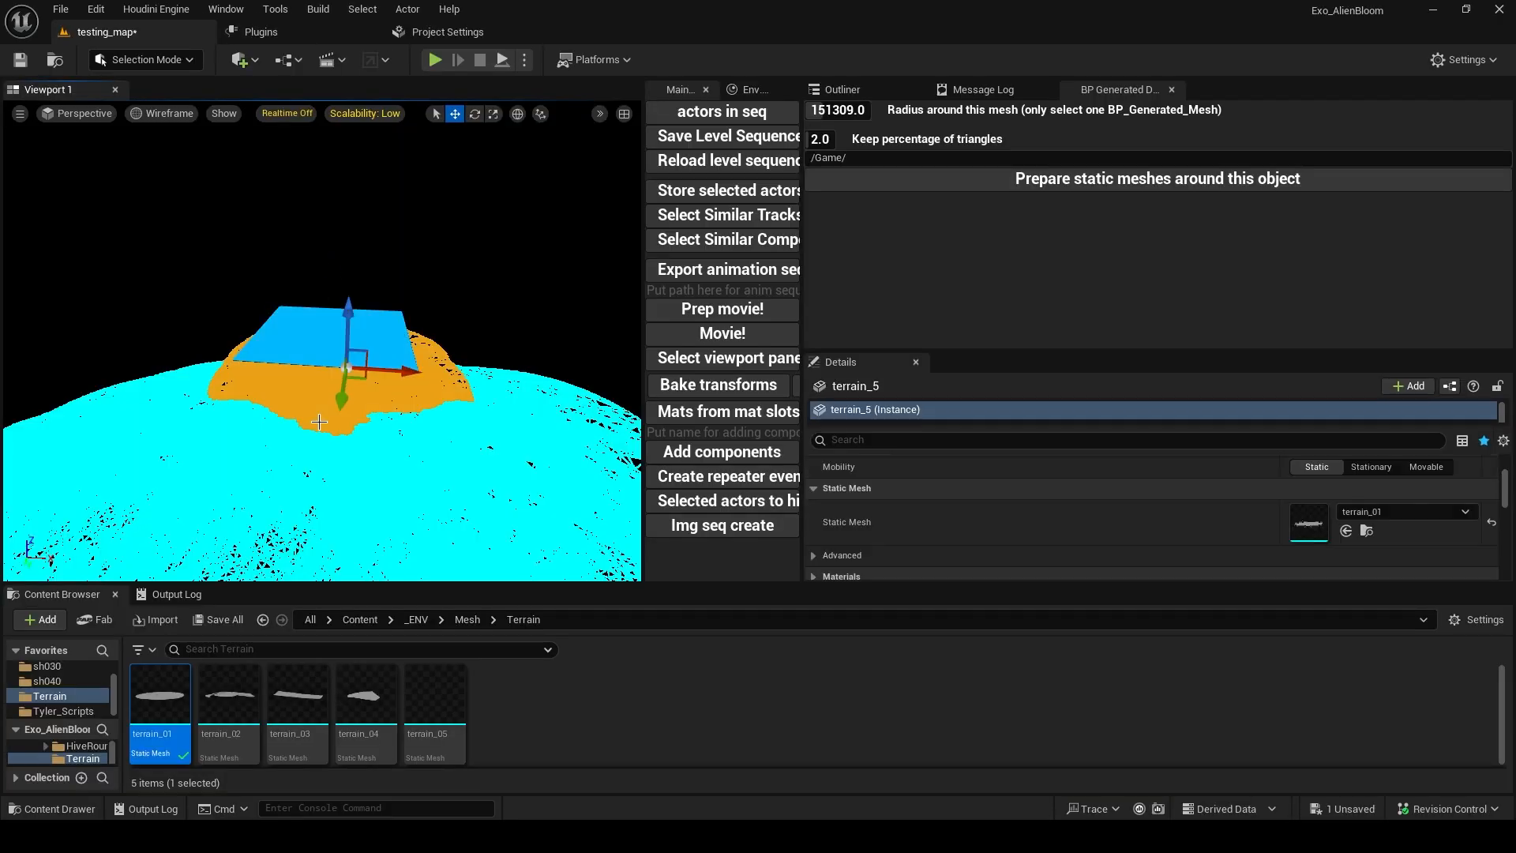
pyautogui.click(286, 342)
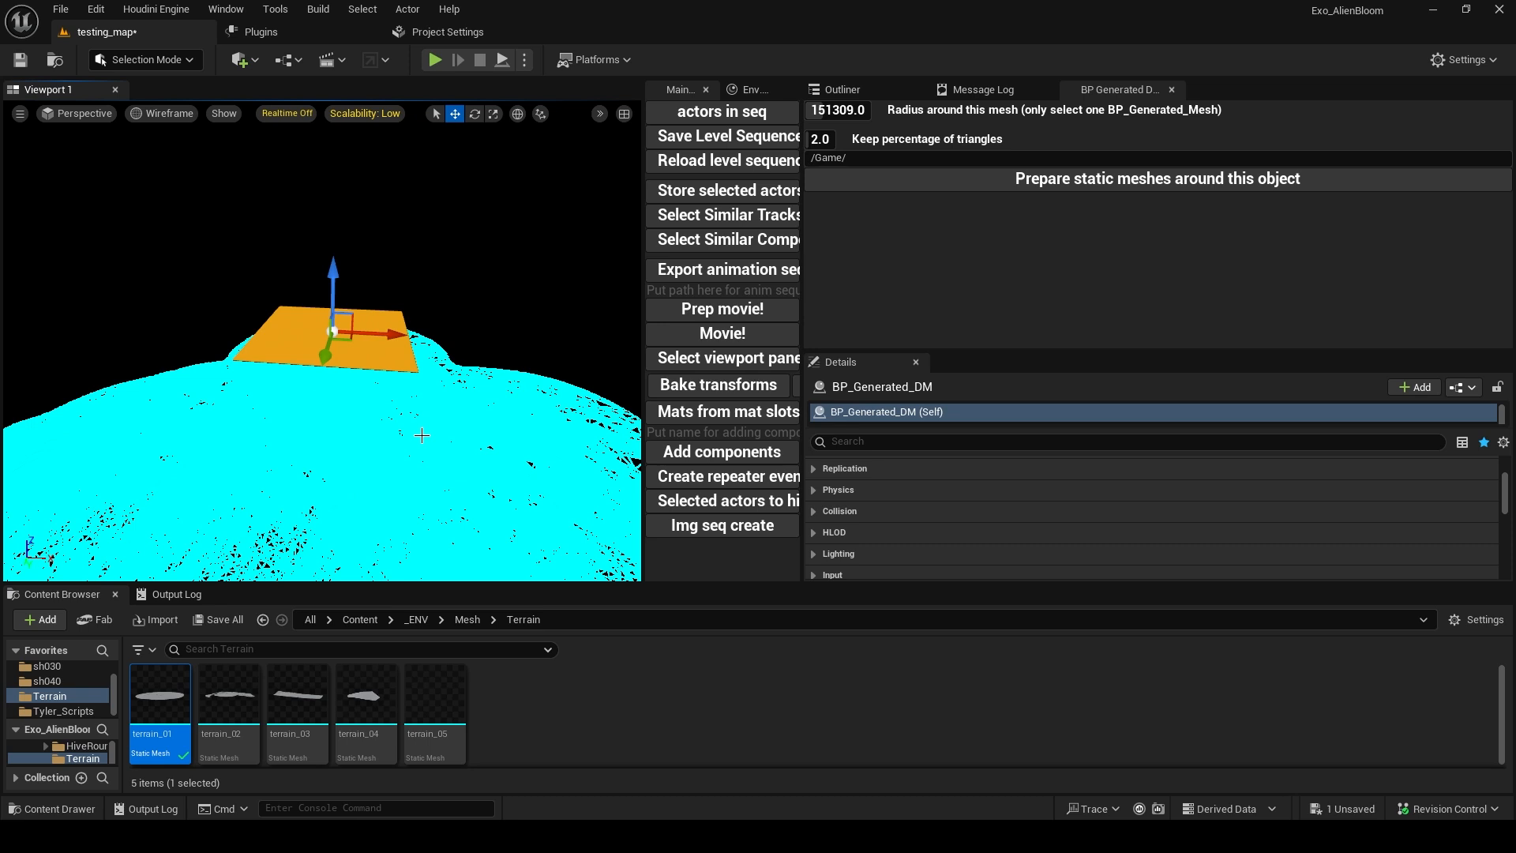
pyautogui.doubleClick(158, 702)
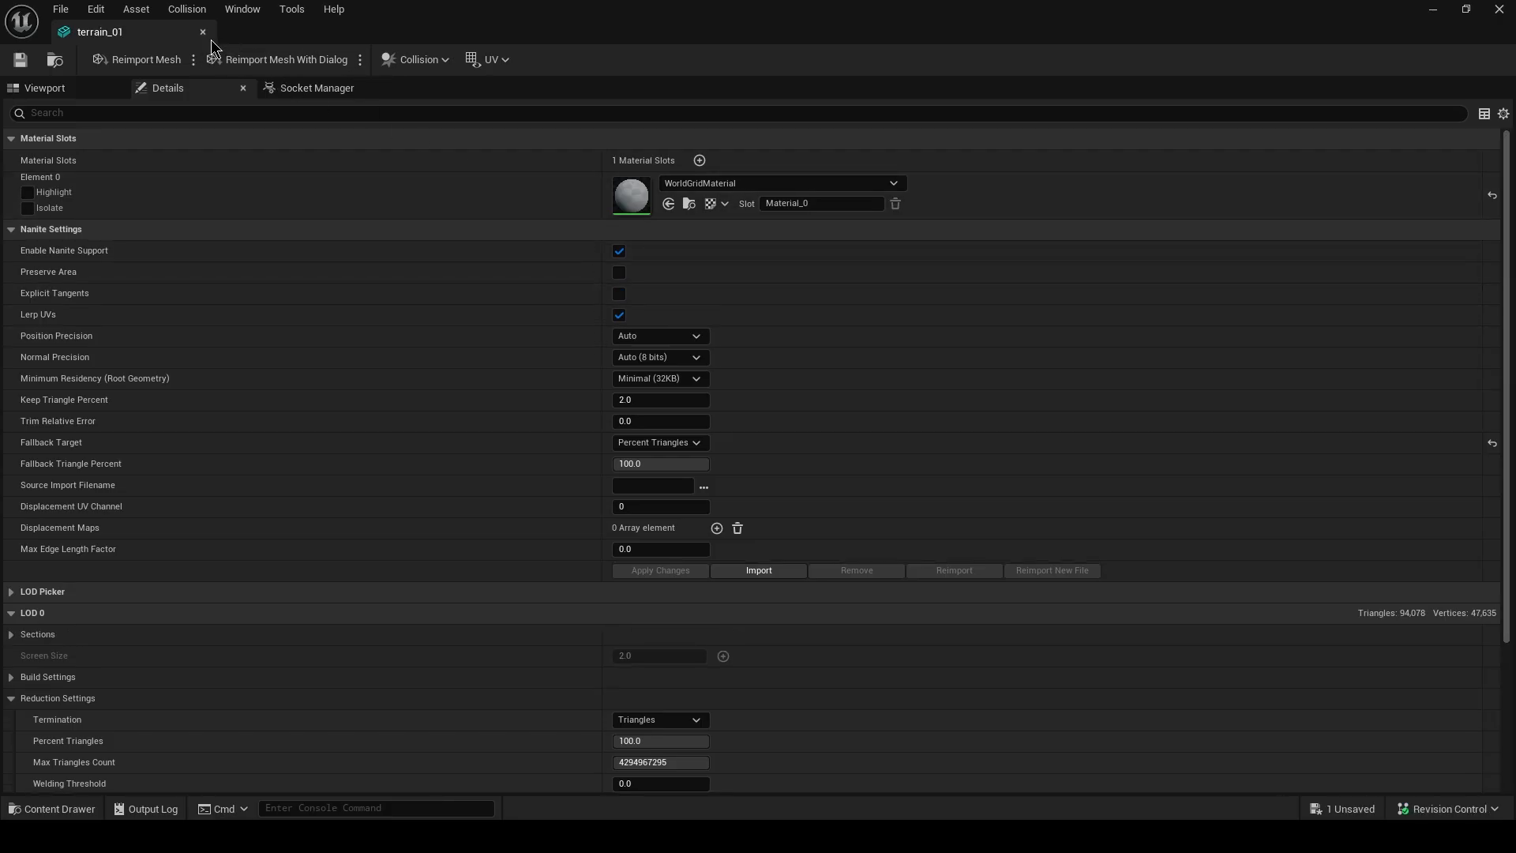
pyautogui.click(204, 32)
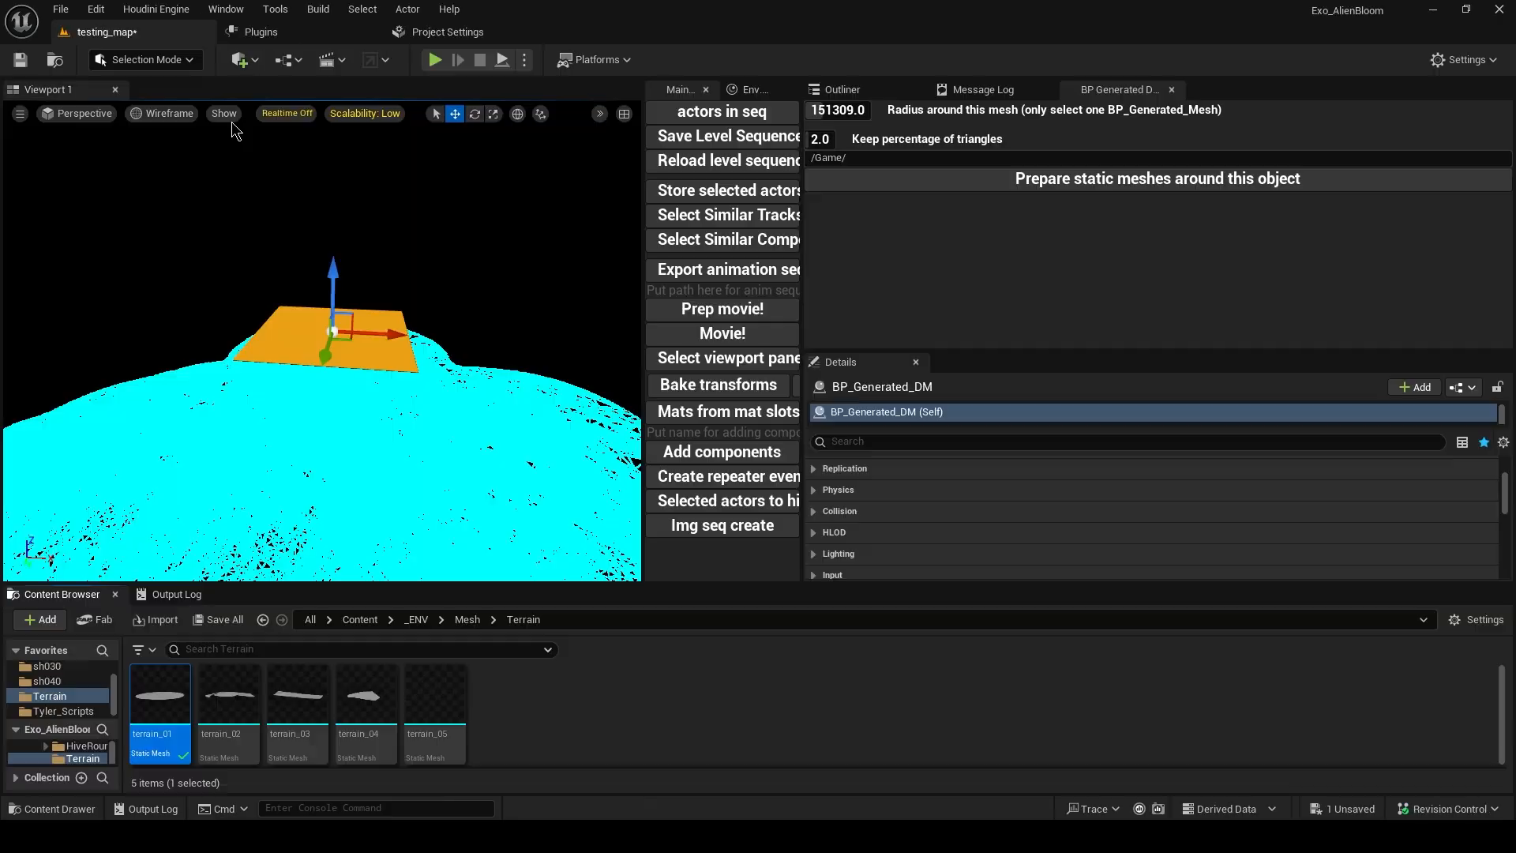
# Try 10 as the widget's keep percentage of triangles, and set it back to 2
pyautogui.click(823, 139)
pyautogui.write('10')
pyautogui.press('Return')
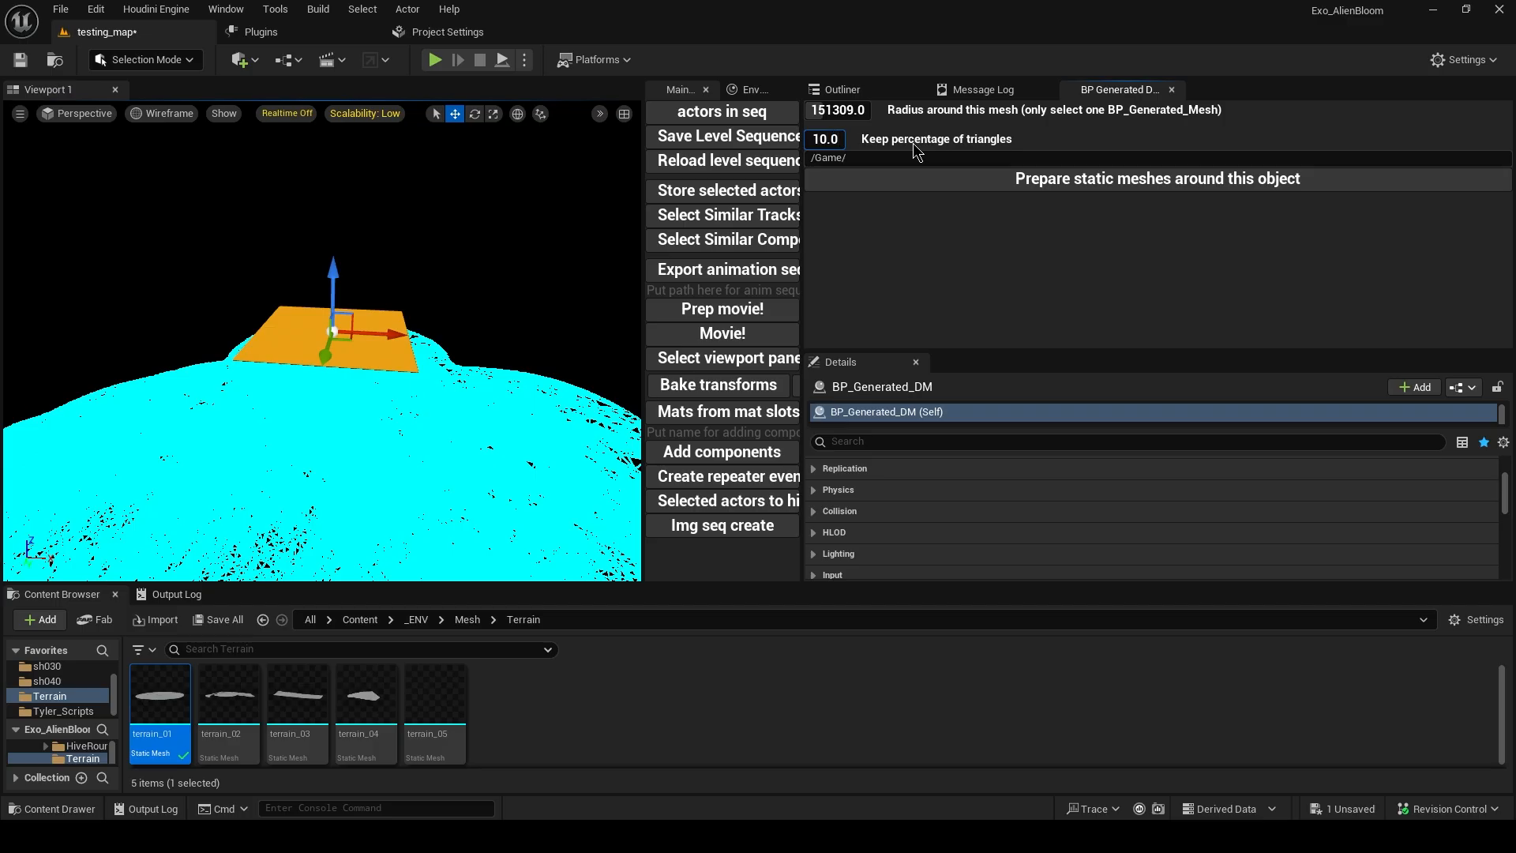
pyautogui.press('BackSpace')
pyautogui.press('BackSpace')
pyautogui.press('BackSpace')
pyautogui.press('BackSpace')
pyautogui.write('2')
pyautogui.press('Return')
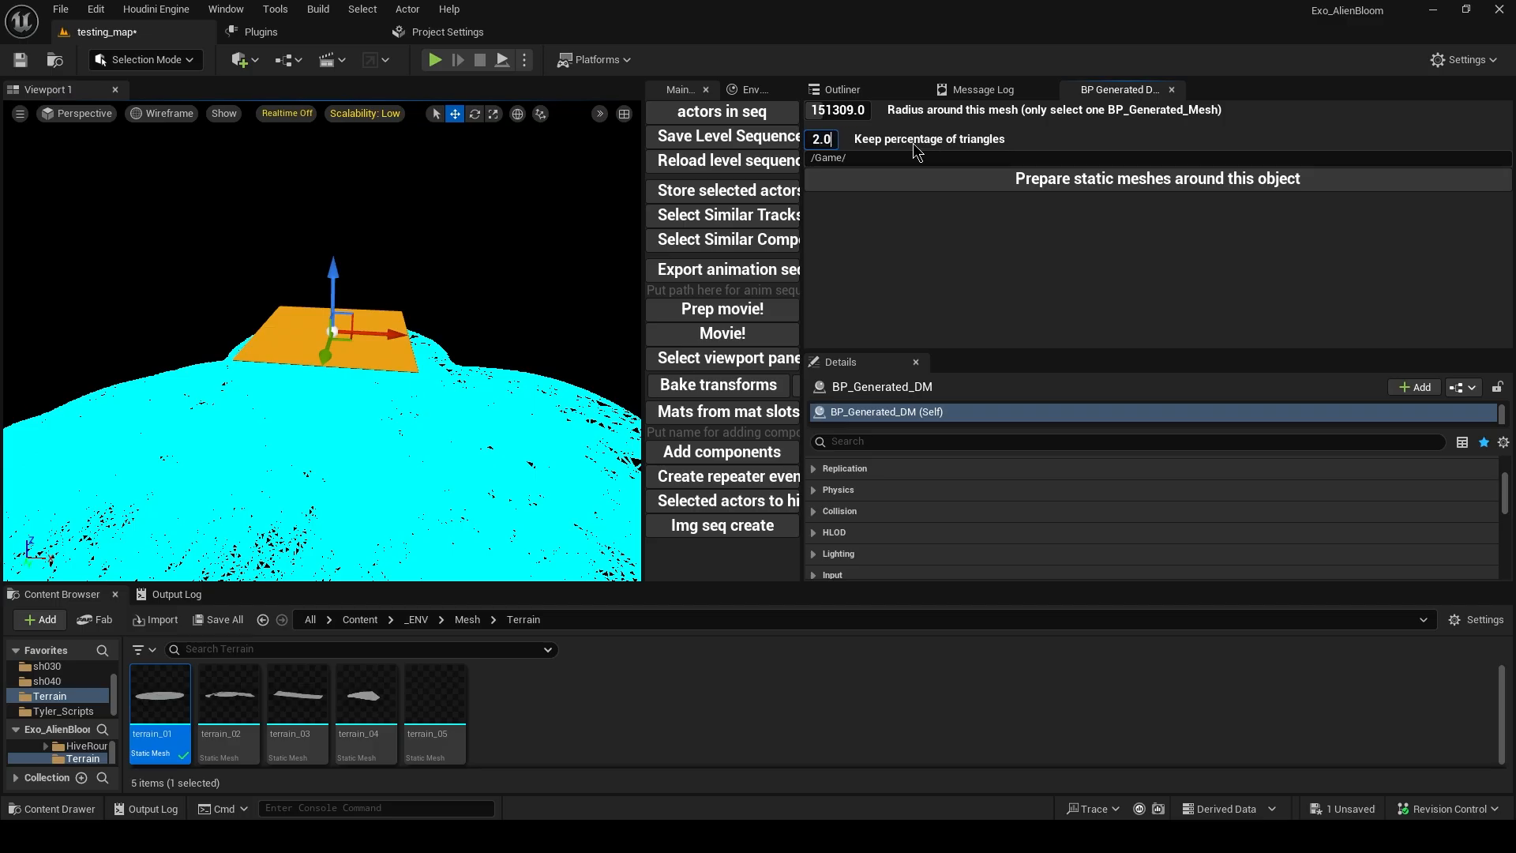
# Raise the radius around this mesh to 500000 and prepare the static meshes around the grid with /Game/ as the path
pyautogui.click(867, 157)
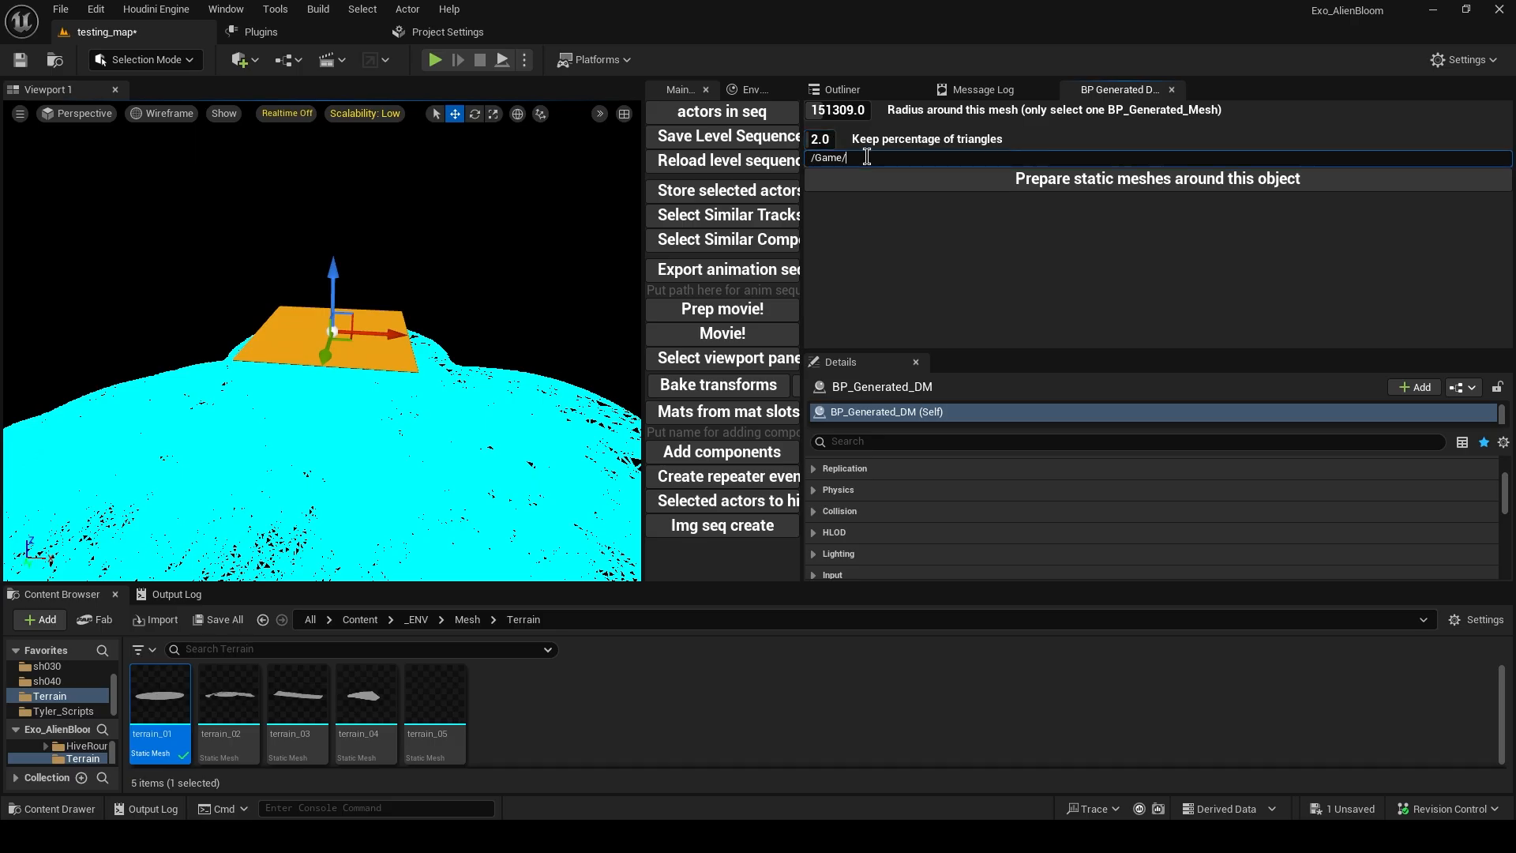
pyautogui.click(1014, 183)
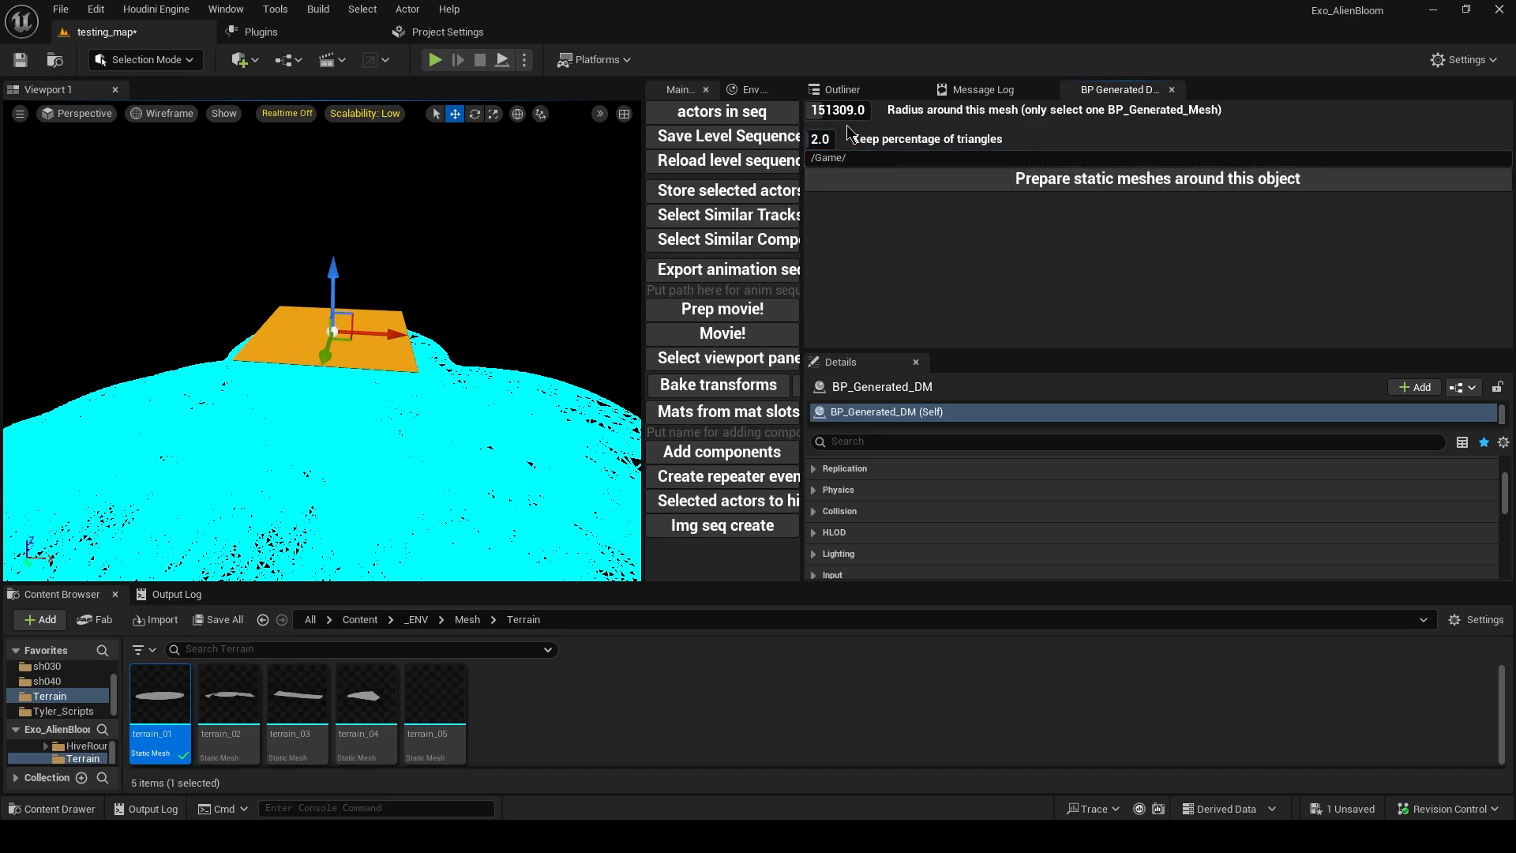
pyautogui.moveTo(823, 110); pyautogui.dragTo(835, 110)
pyautogui.click(1034, 193)
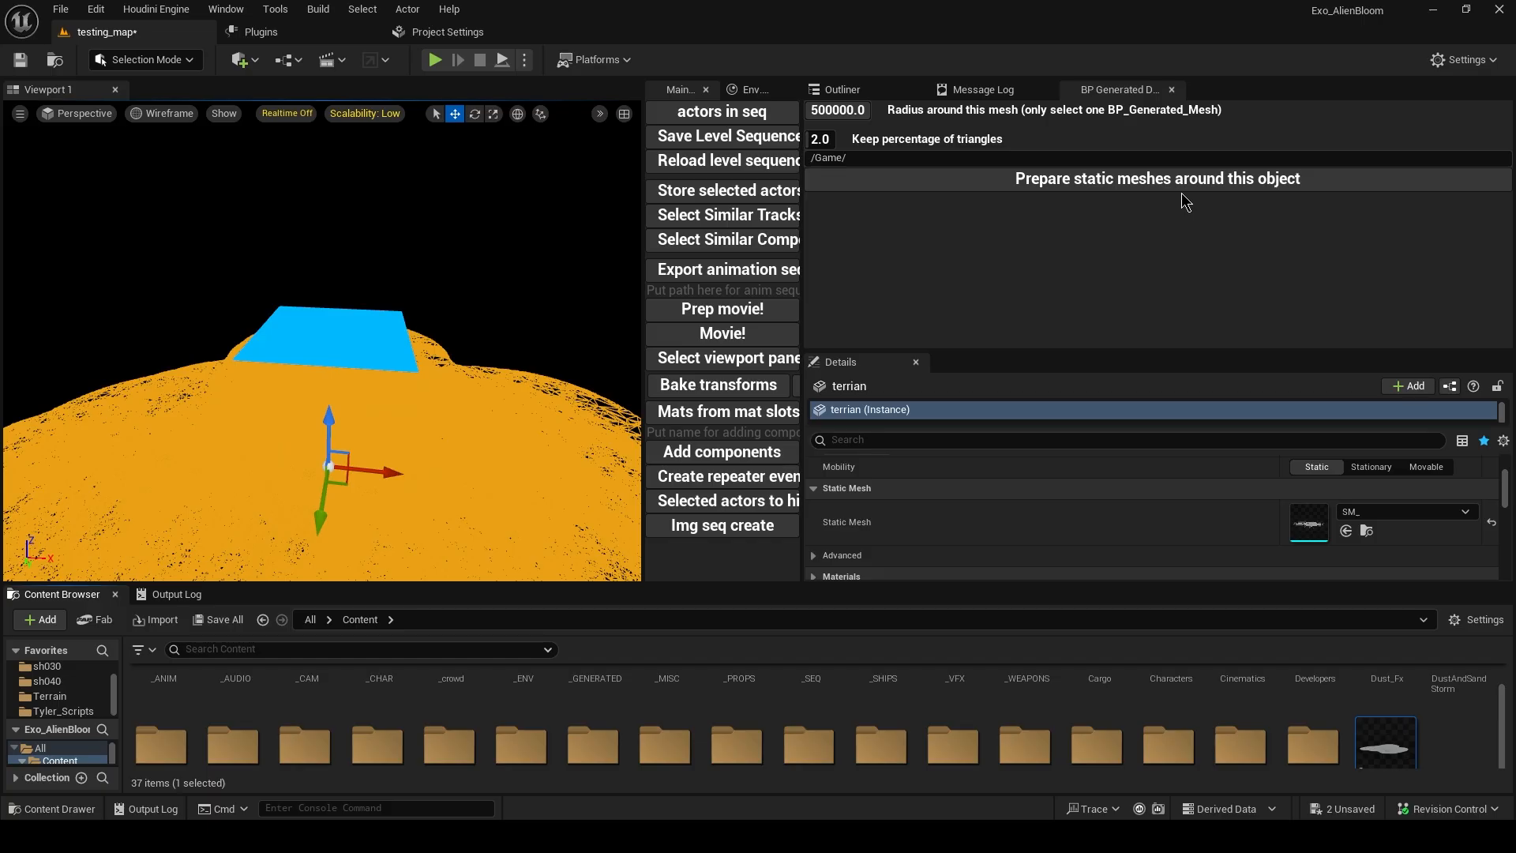
# Inspect the SM_ static mesh in the Content folder and review the static mesh conversion option for the terrian actor
pyautogui.scroll(-2, 1319, 710)
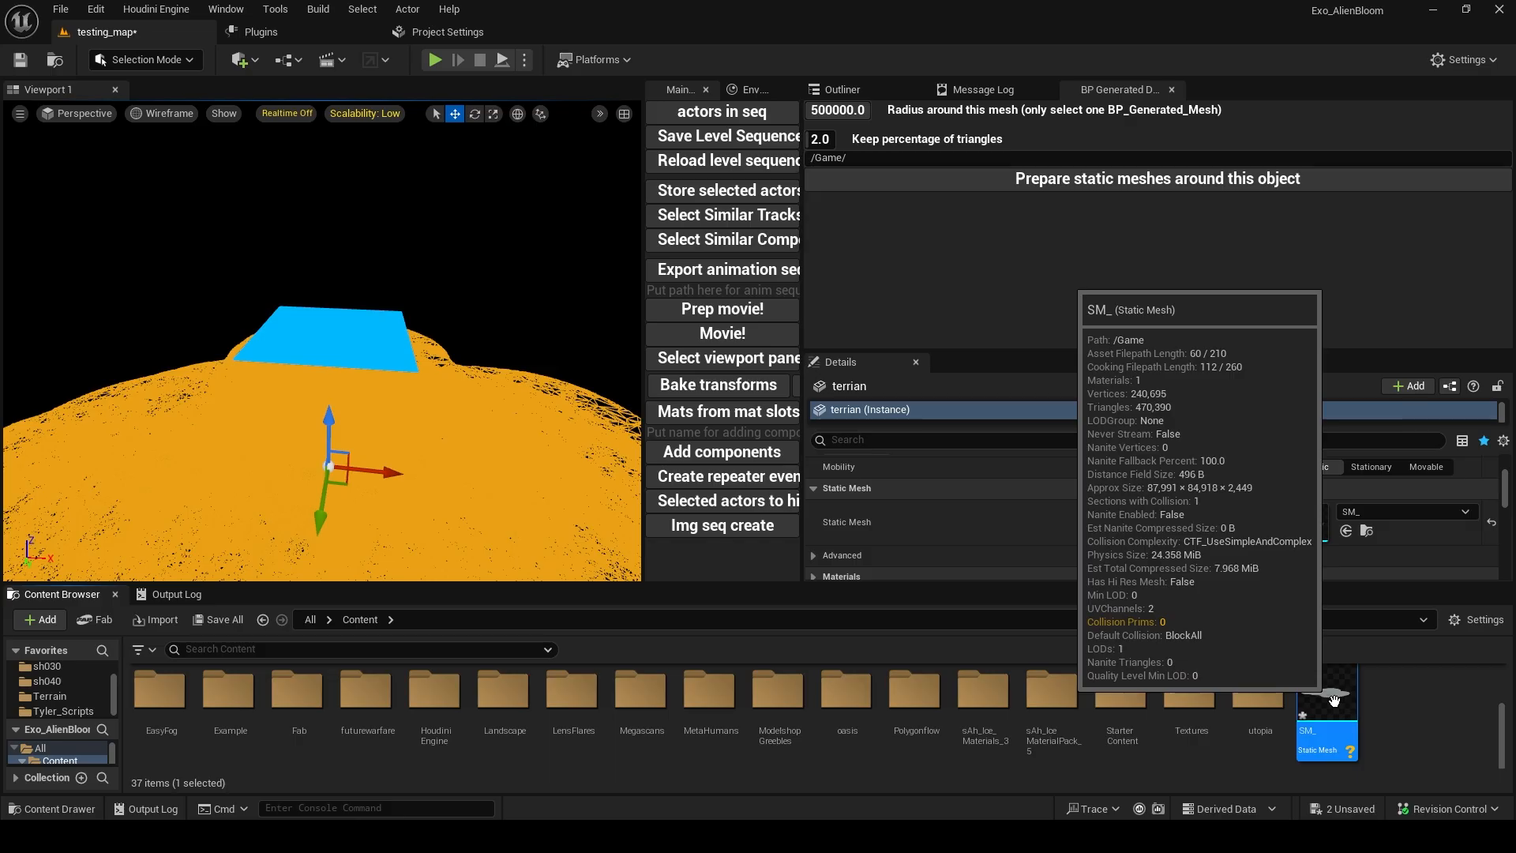
pyautogui.click(875, 95)
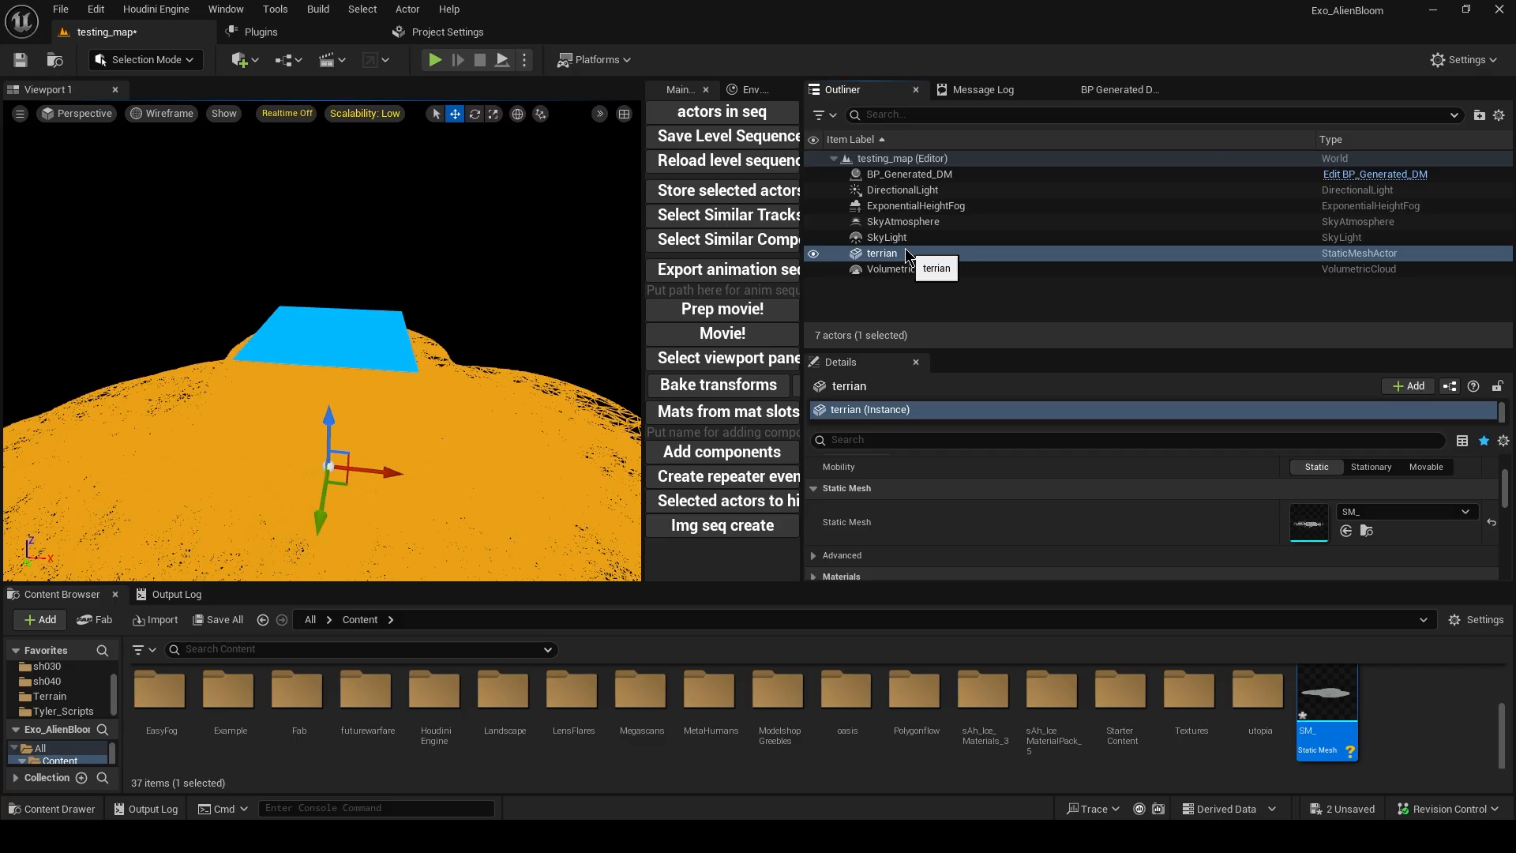
pyautogui.click(407, 8)
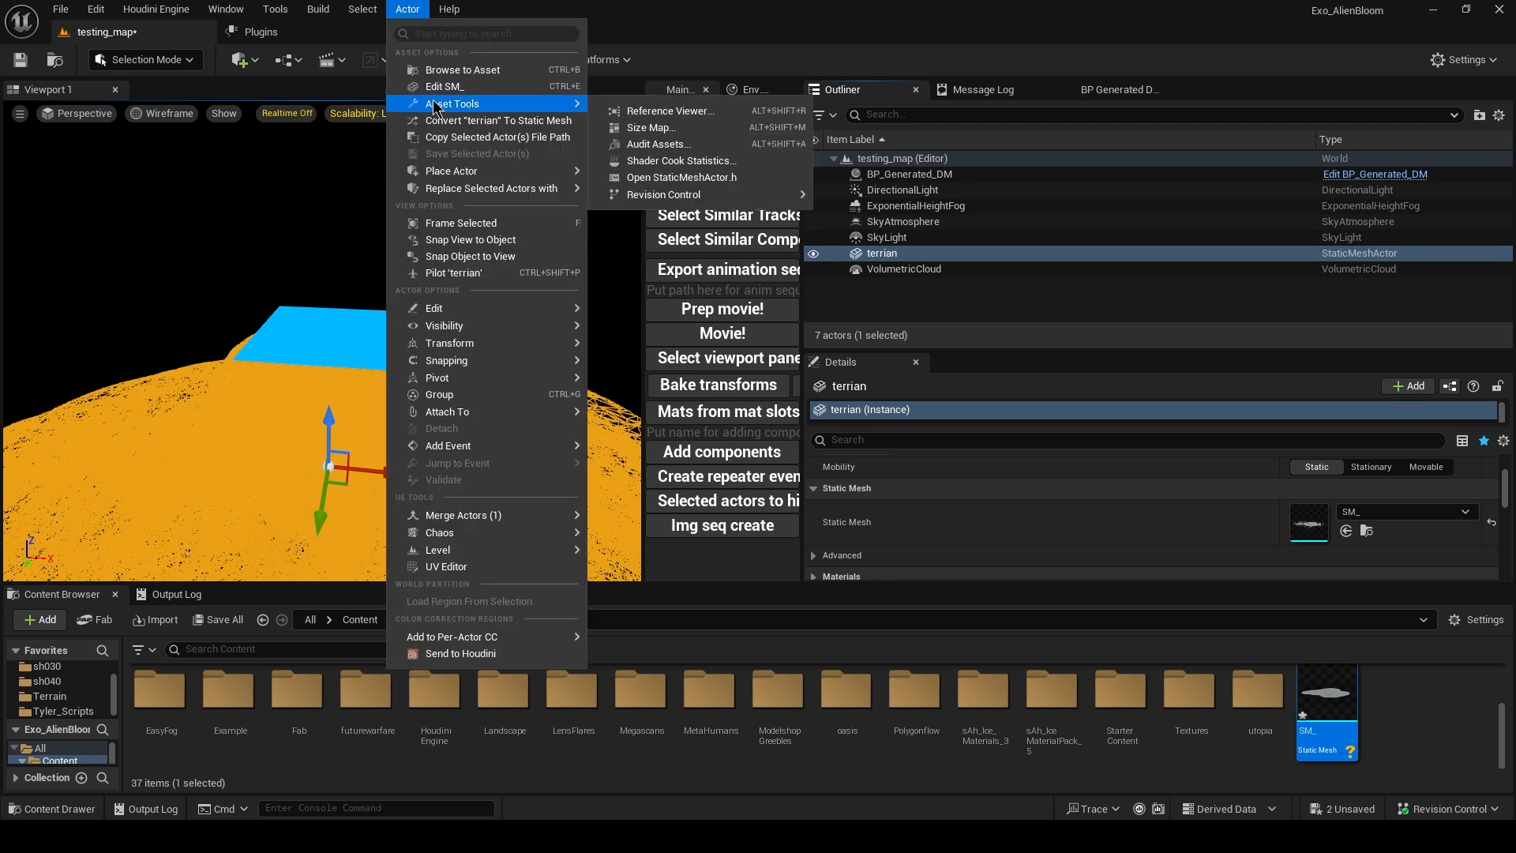
pyautogui.moveTo(450, 101)
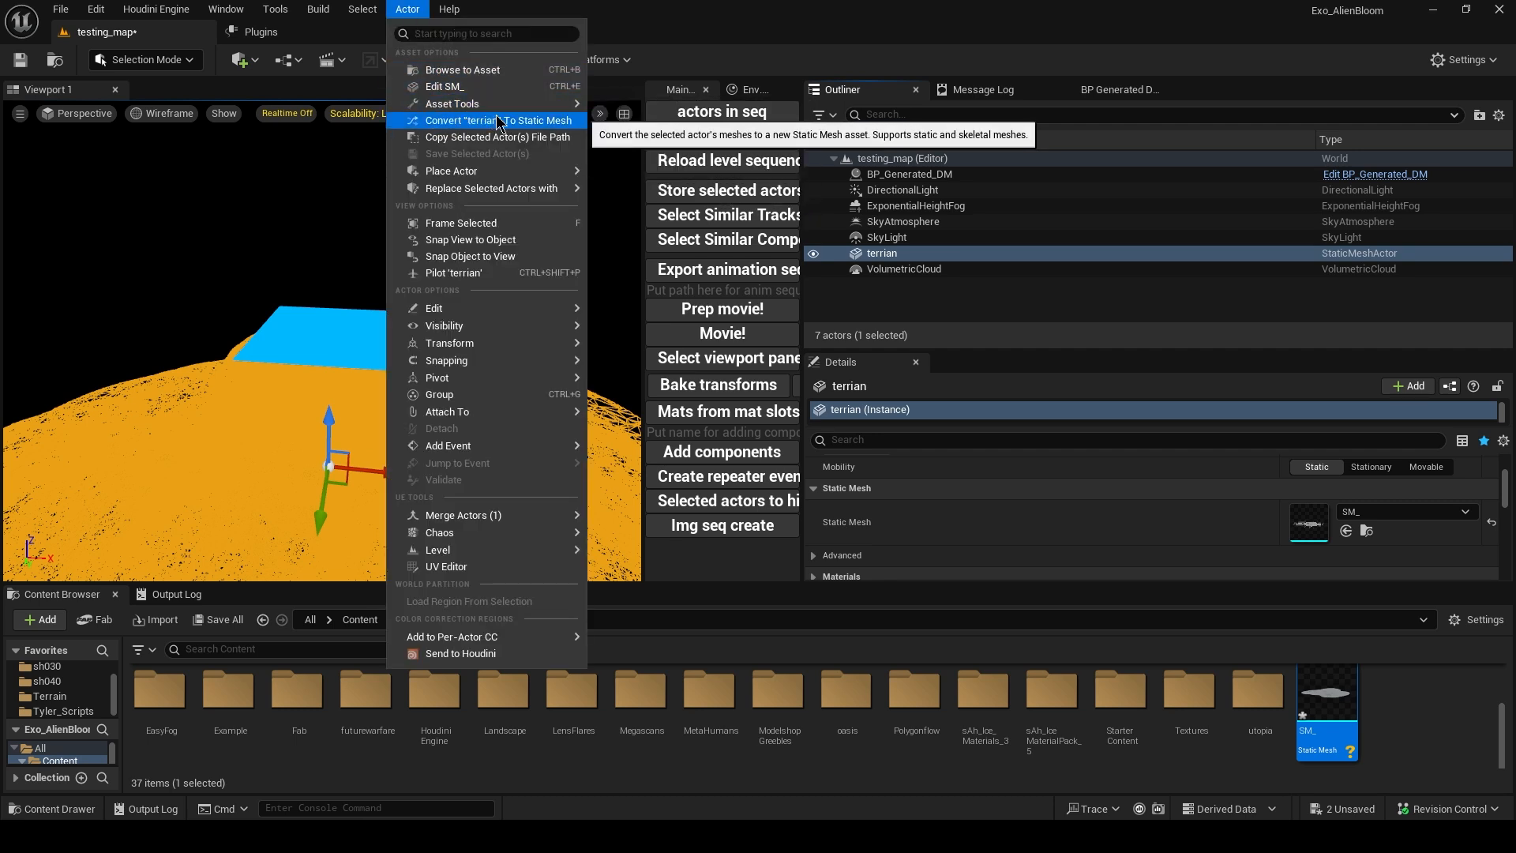
pyautogui.click(598, 4)
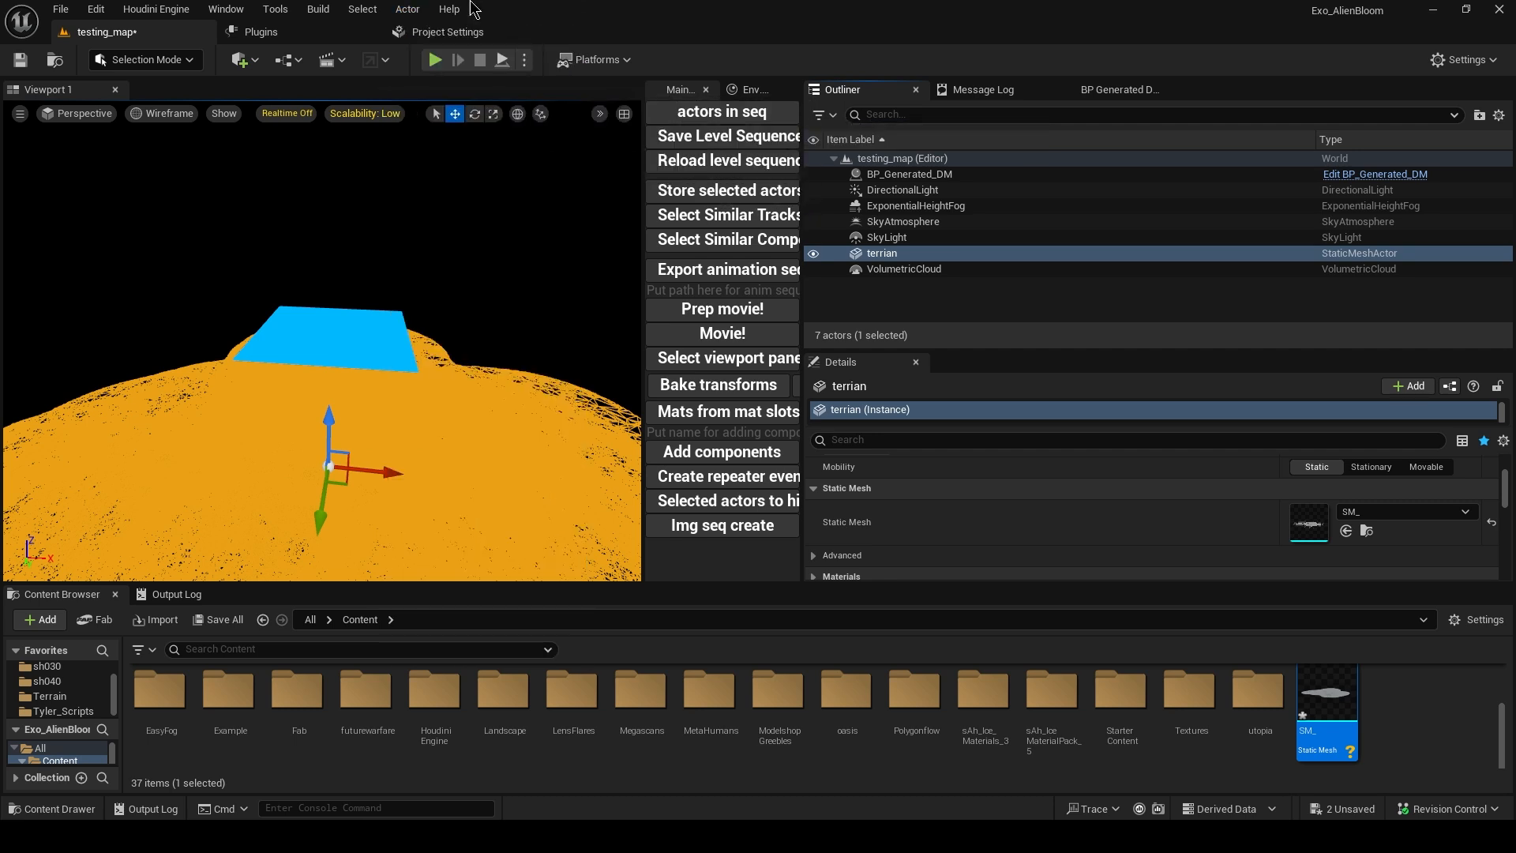
# Open the Merge Actors tool for the terrian actor, review its merge methods, and close it without merging
pyautogui.click(275, 10)
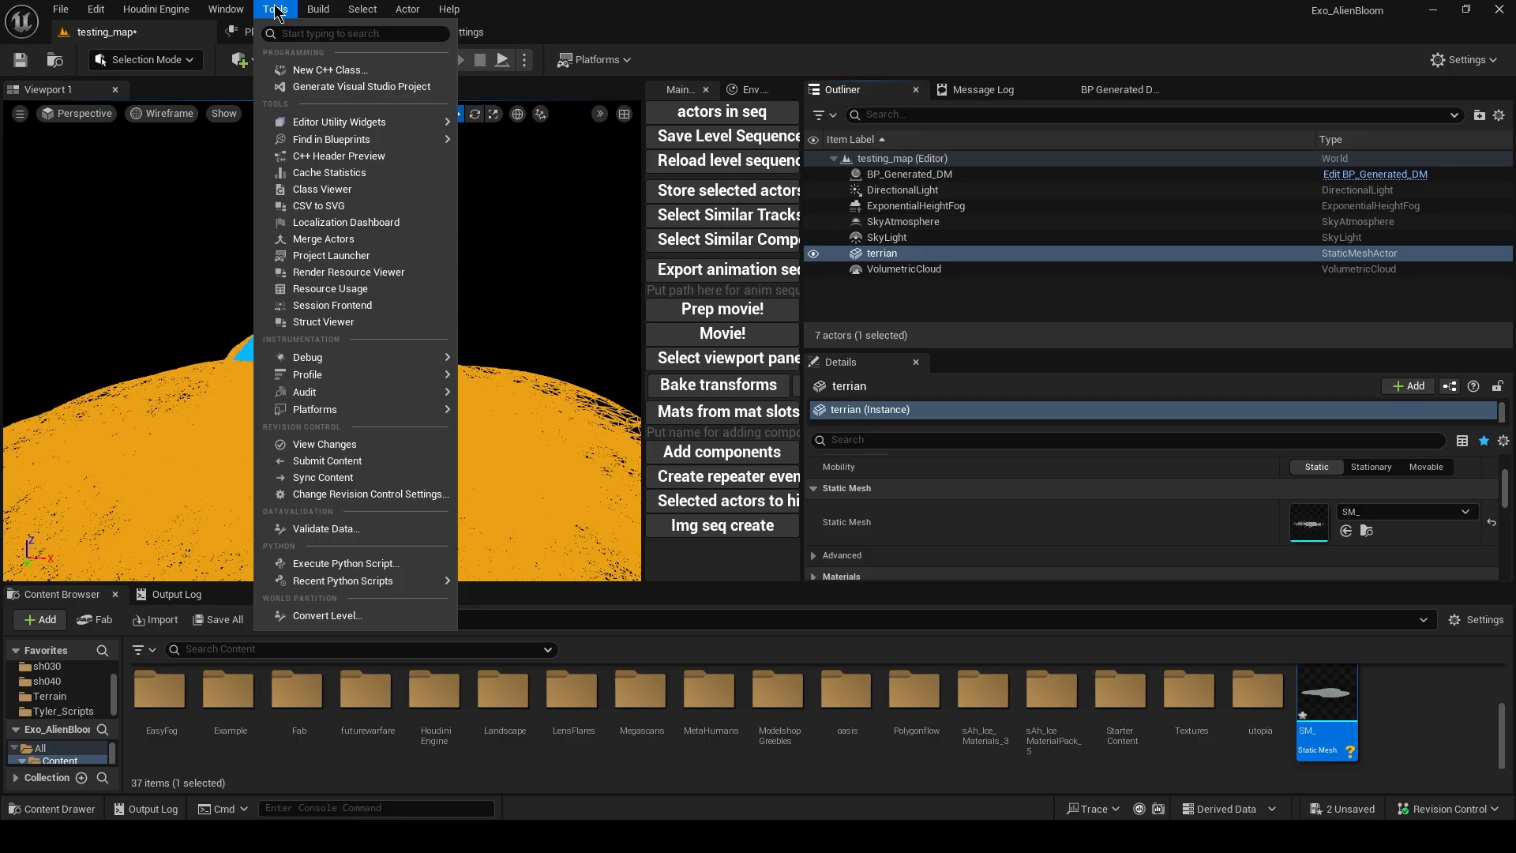
pyautogui.click(330, 239)
pyautogui.click(172, 62)
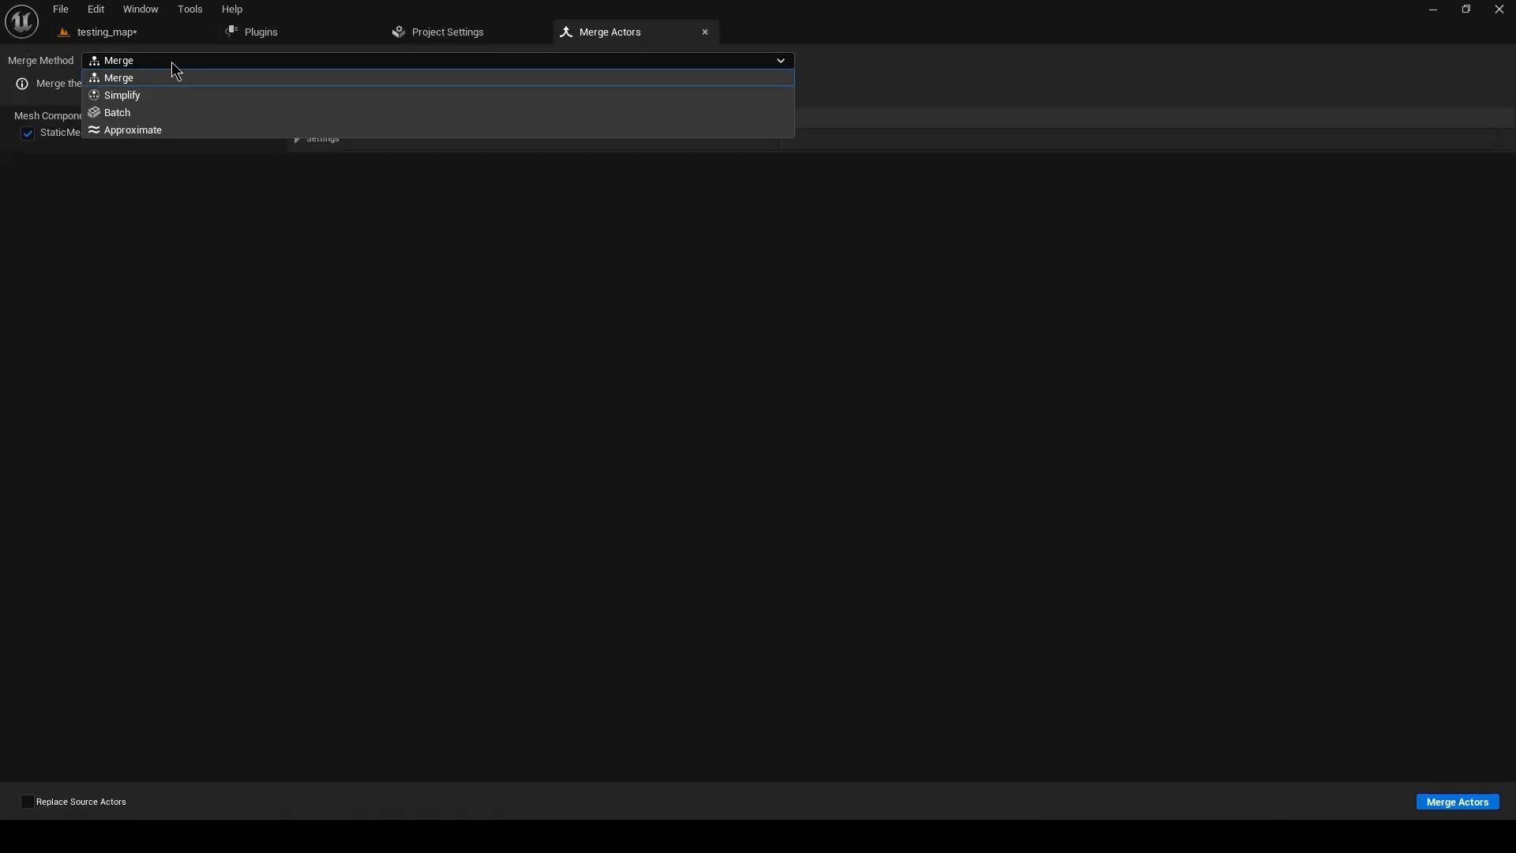
pyautogui.click(172, 62)
pyautogui.click(705, 31)
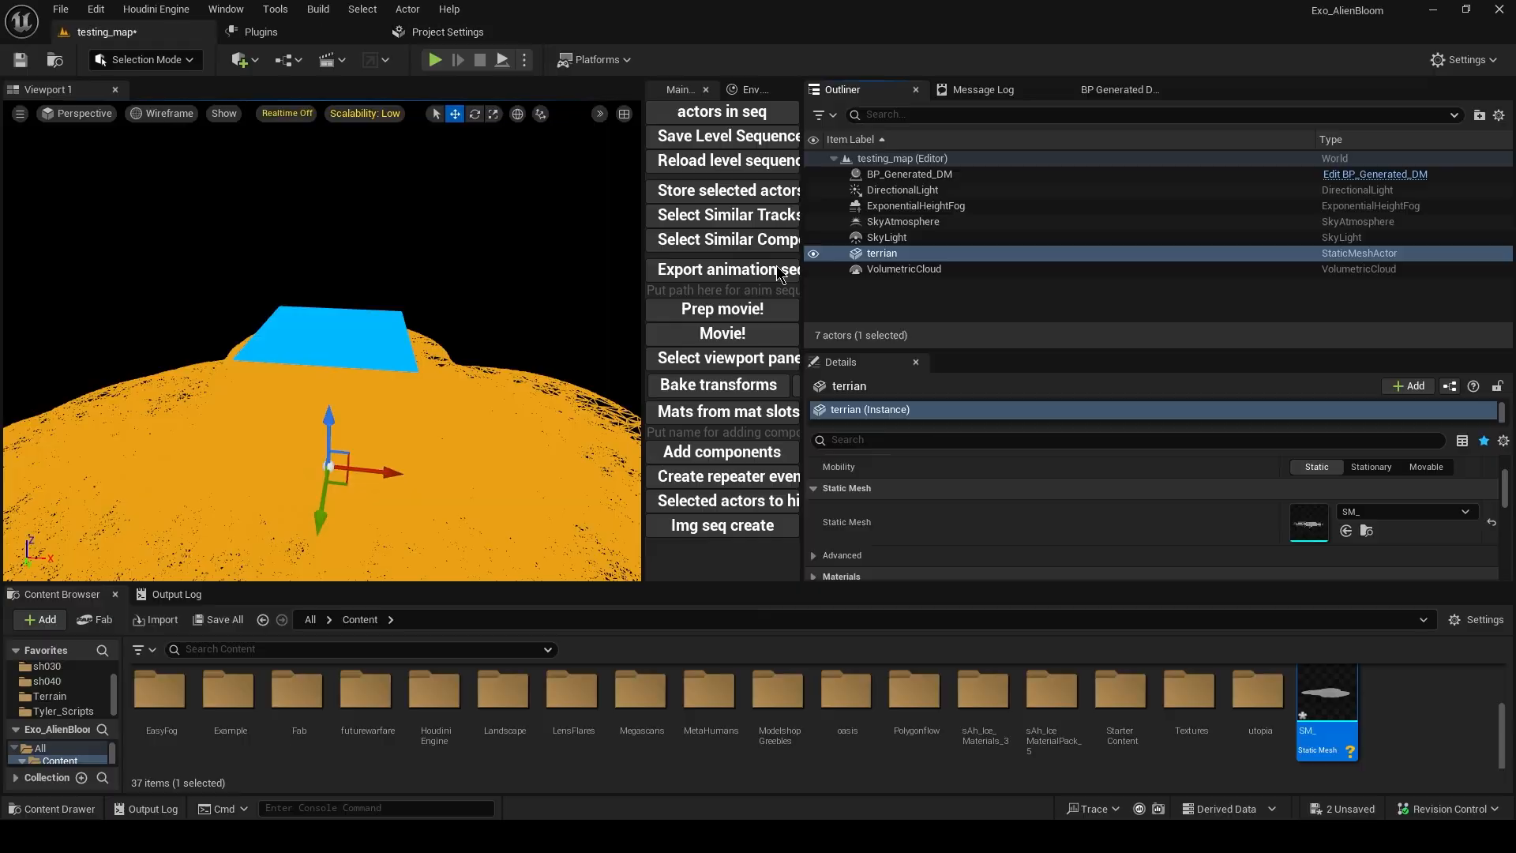
# Compare the SM_ asset name with the terrian actor's label in the Outliner
pyautogui.moveTo(1342, 723)
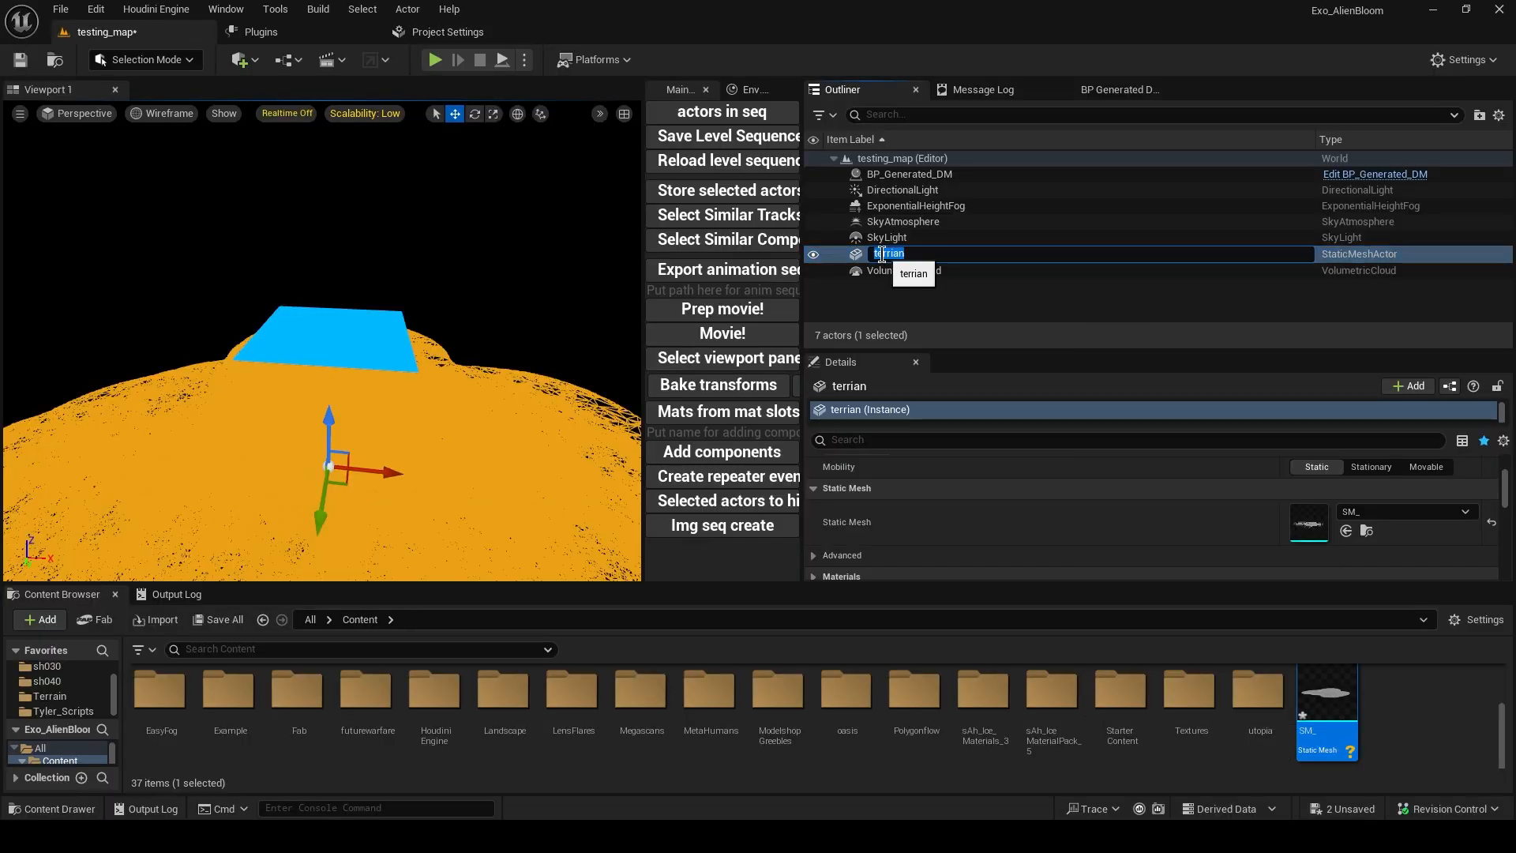
pyautogui.click(993, 238)
pyautogui.click(982, 252)
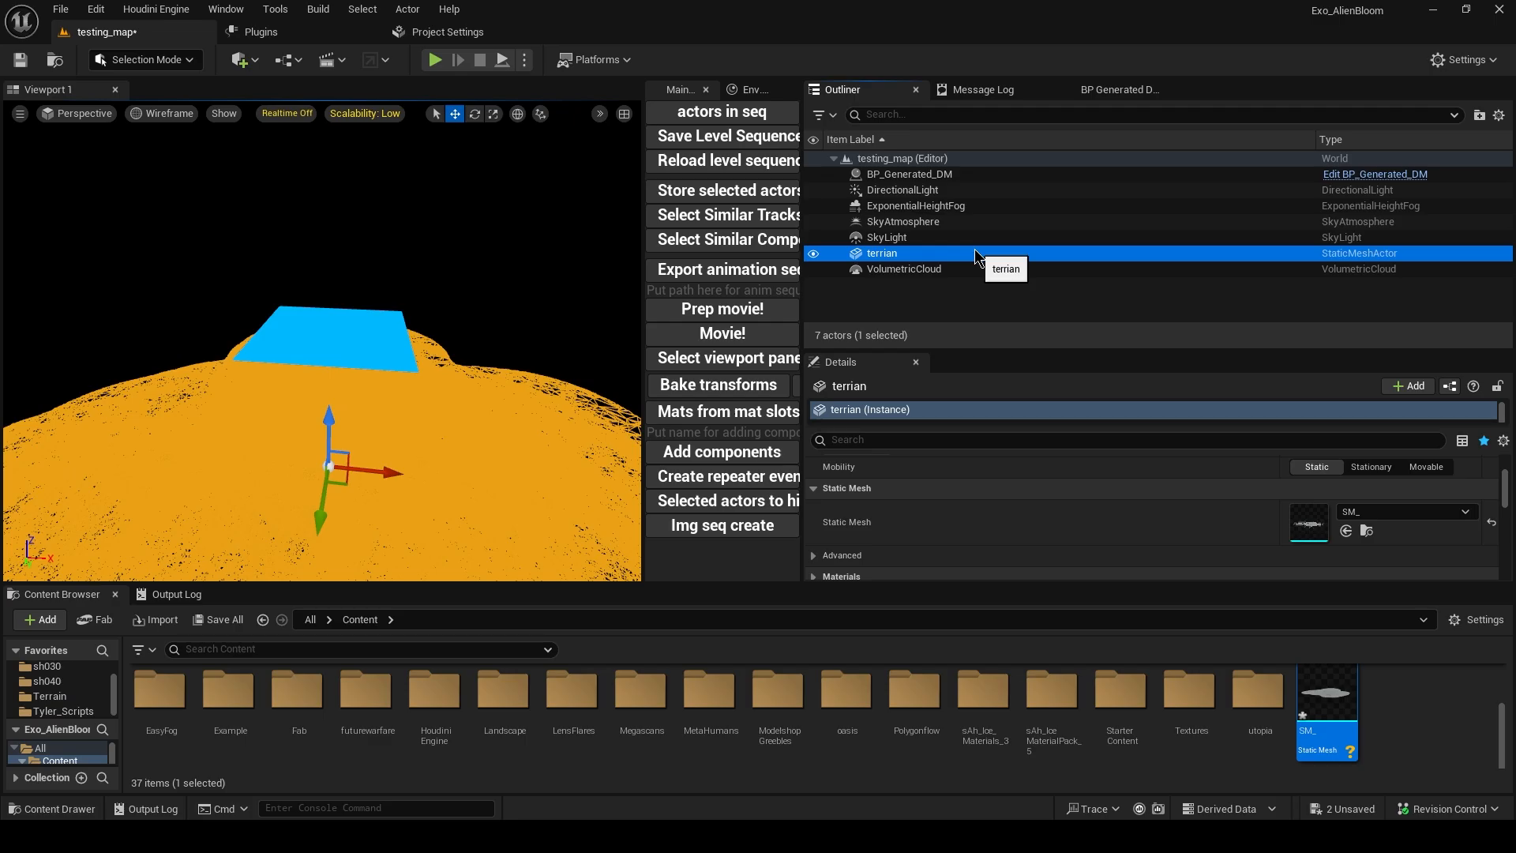
# Open the SM_ static mesh asset, inspect its geometry and its material, Nanite and LOD settings, and close it
pyautogui.doubleClick(1342, 695)
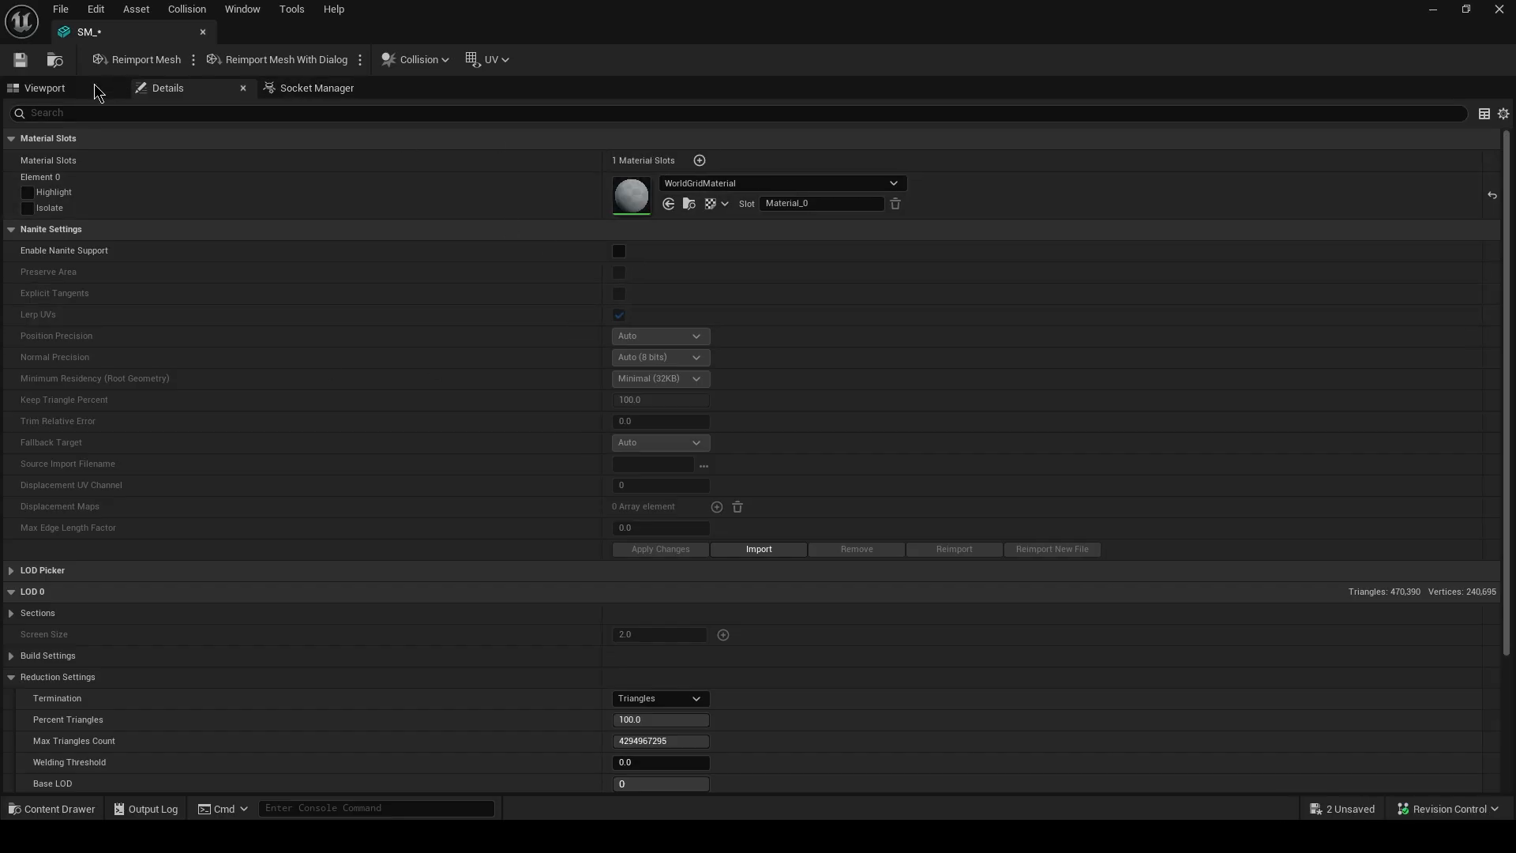
pyautogui.click(91, 87)
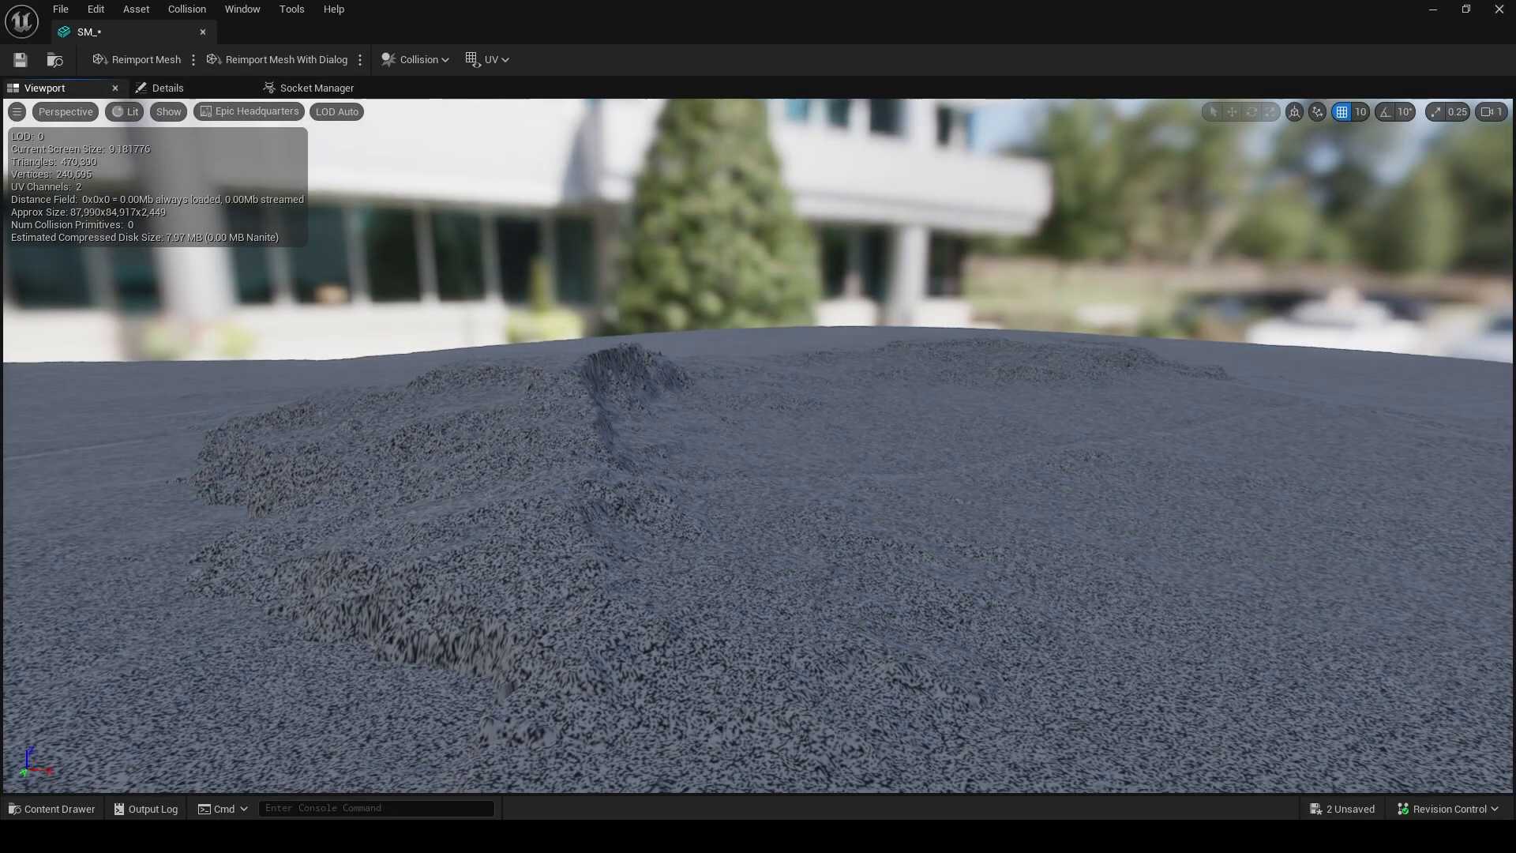
pyautogui.scroll(4, 47, 226)
pyautogui.press('s')
pyautogui.moveTo(47, 227); pyautogui.dragTo(48, 206, button='right')
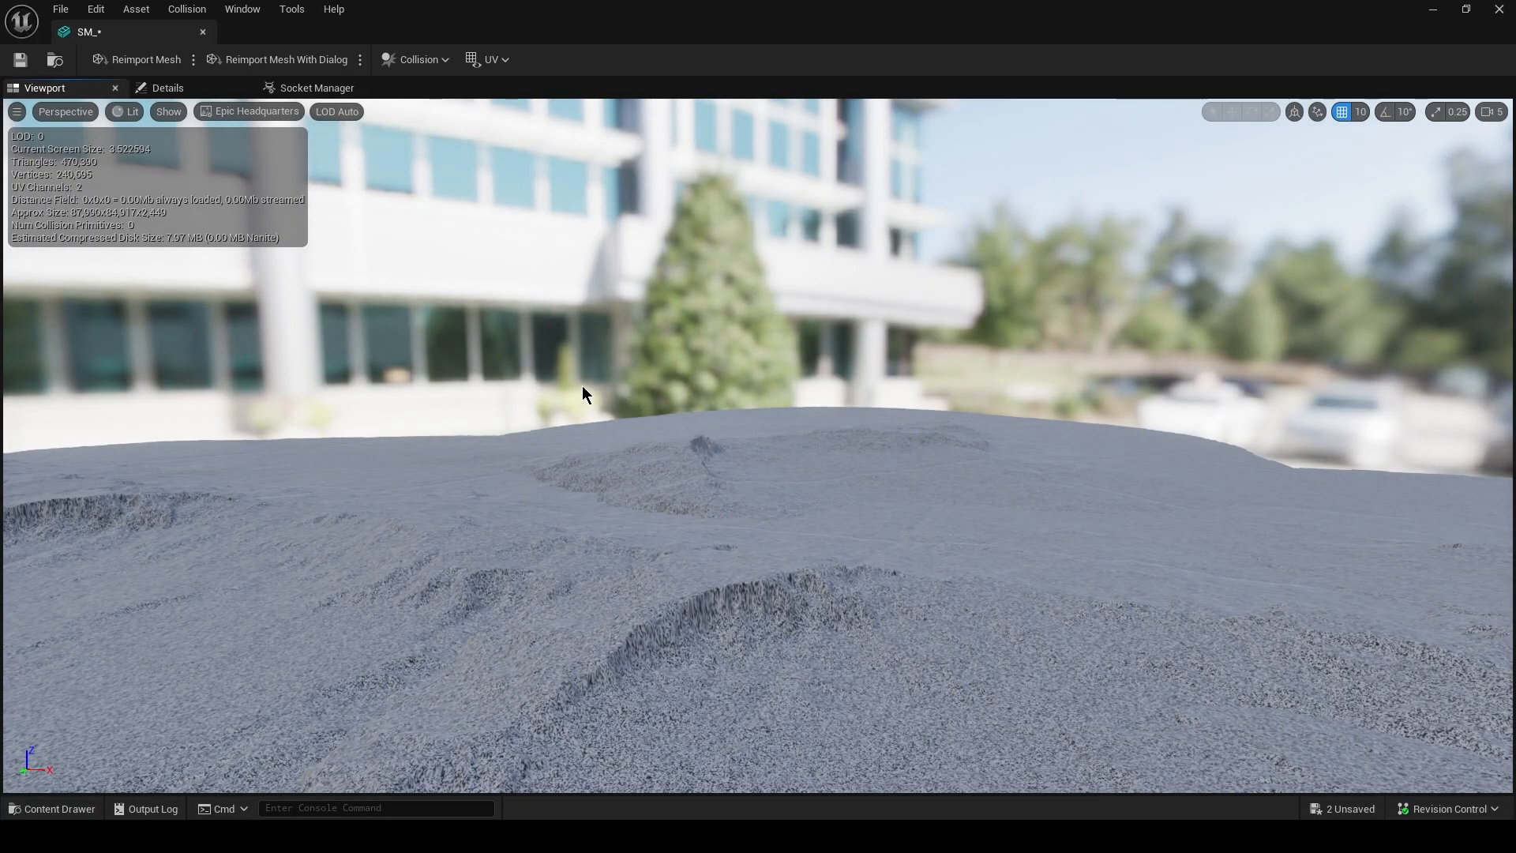
pyautogui.click(168, 88)
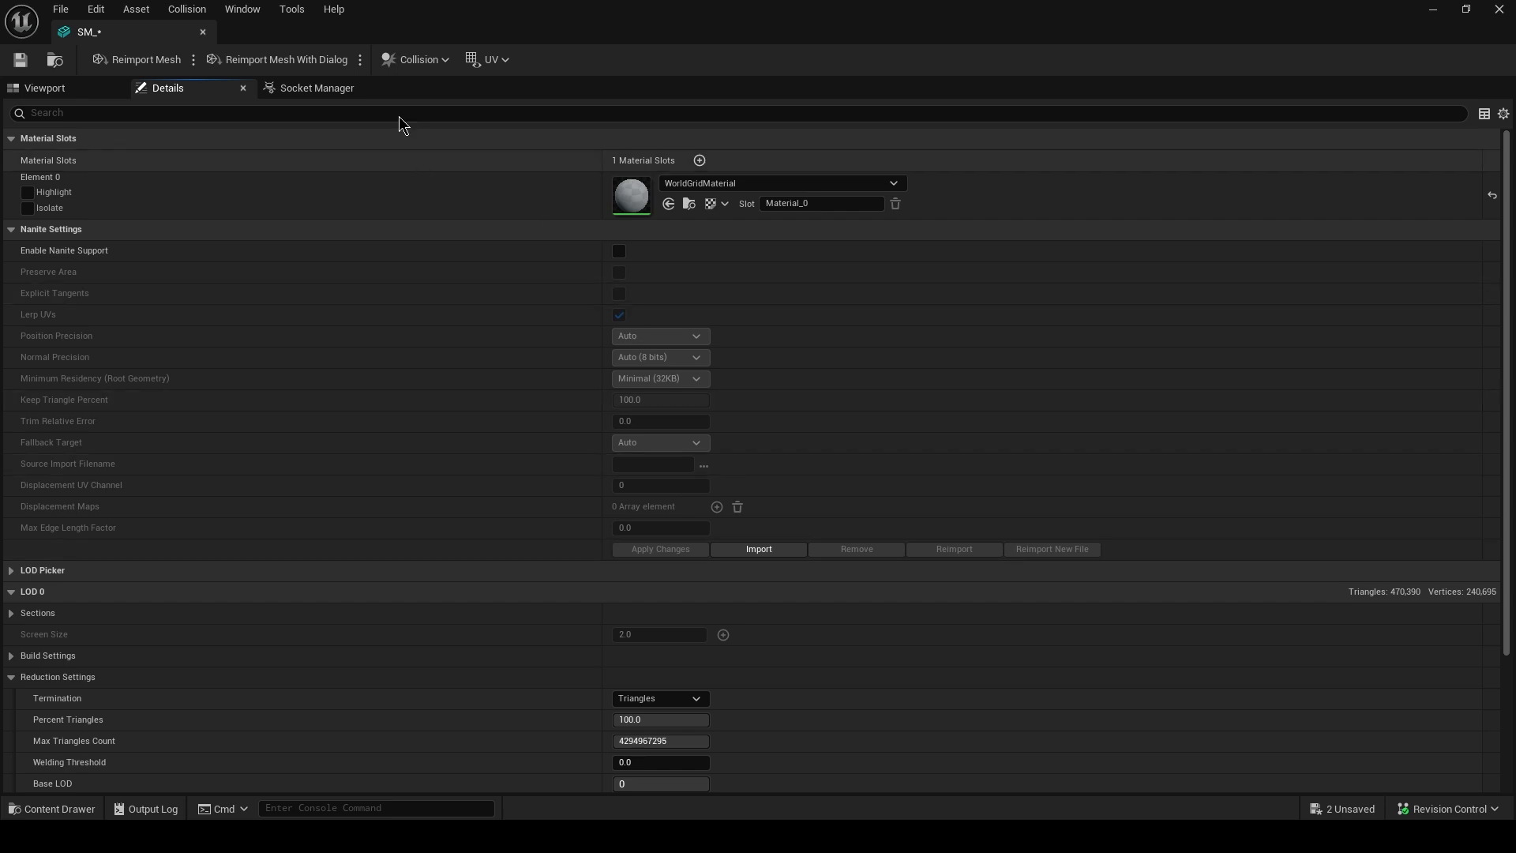
pyautogui.click(203, 32)
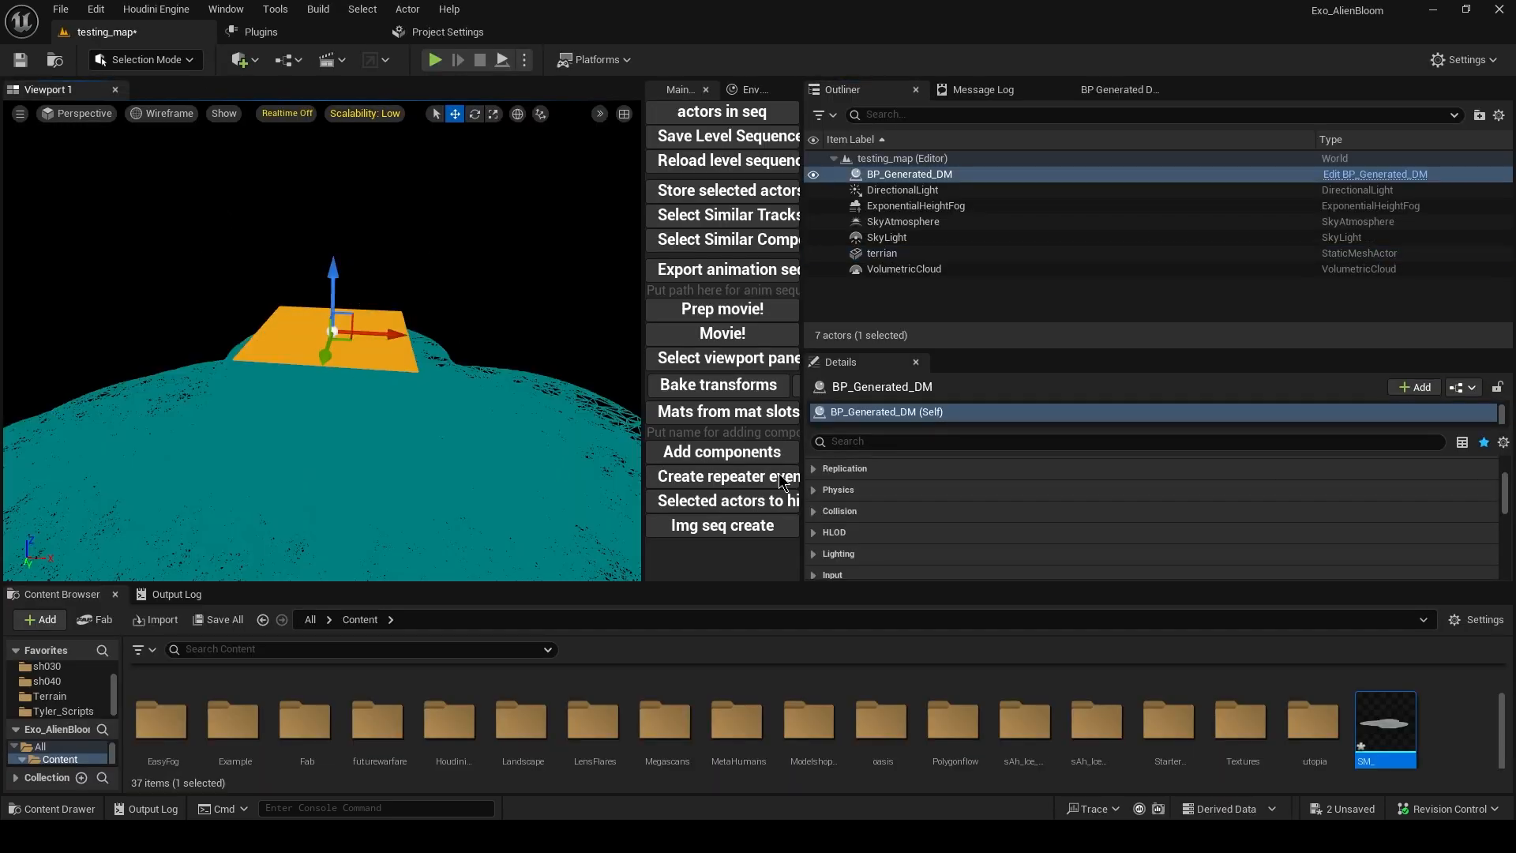
# Try to raycast the BP_Generated_DM grid onto the geometry below and restore realtime rendering in the level viewport
pyautogui.scroll(-8, 916, 502)
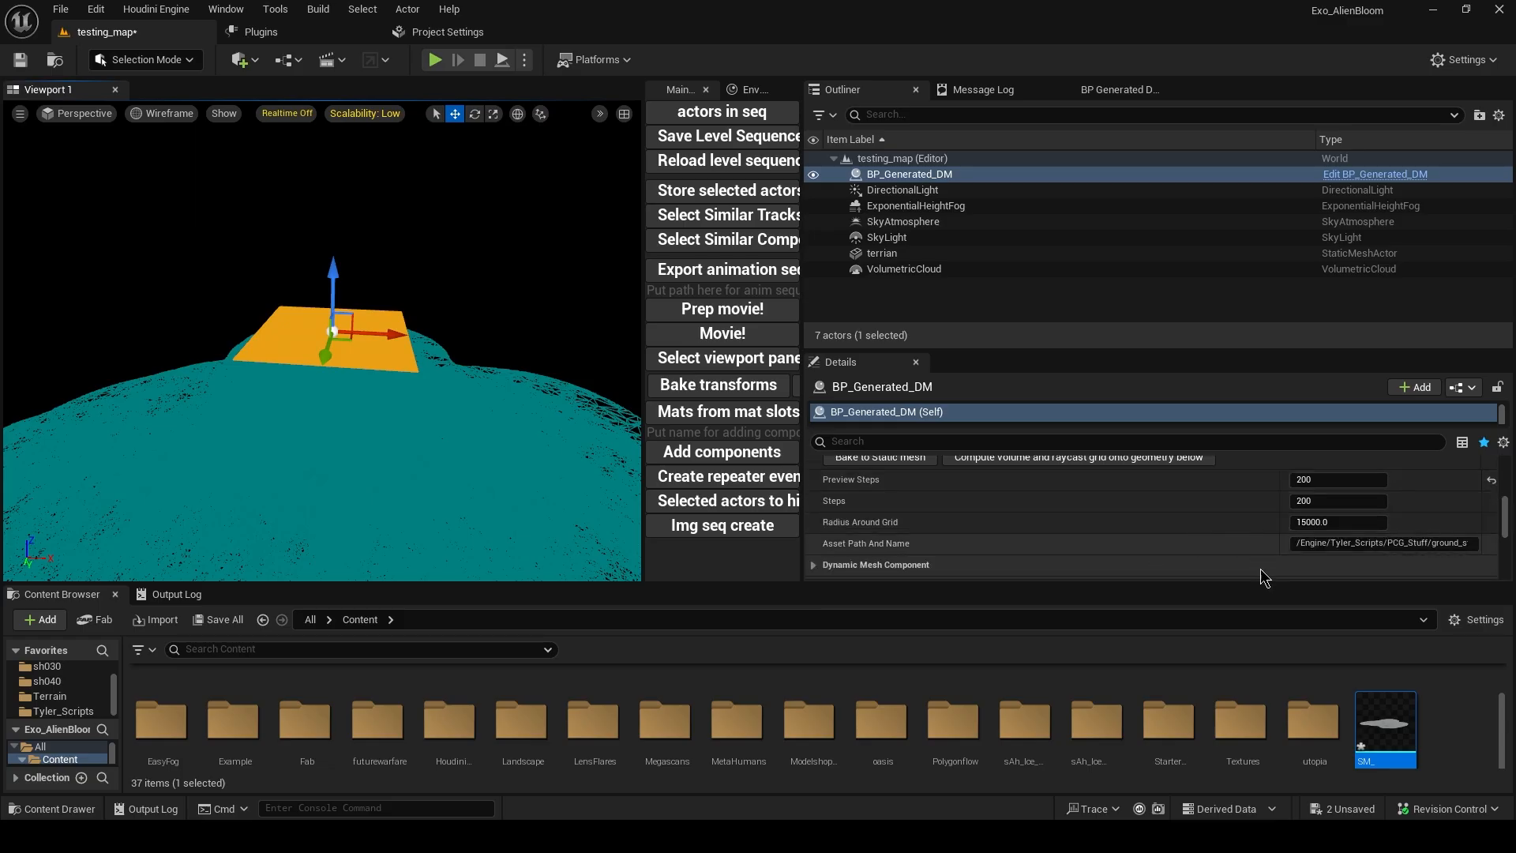
pyautogui.scroll(1, 1061, 466)
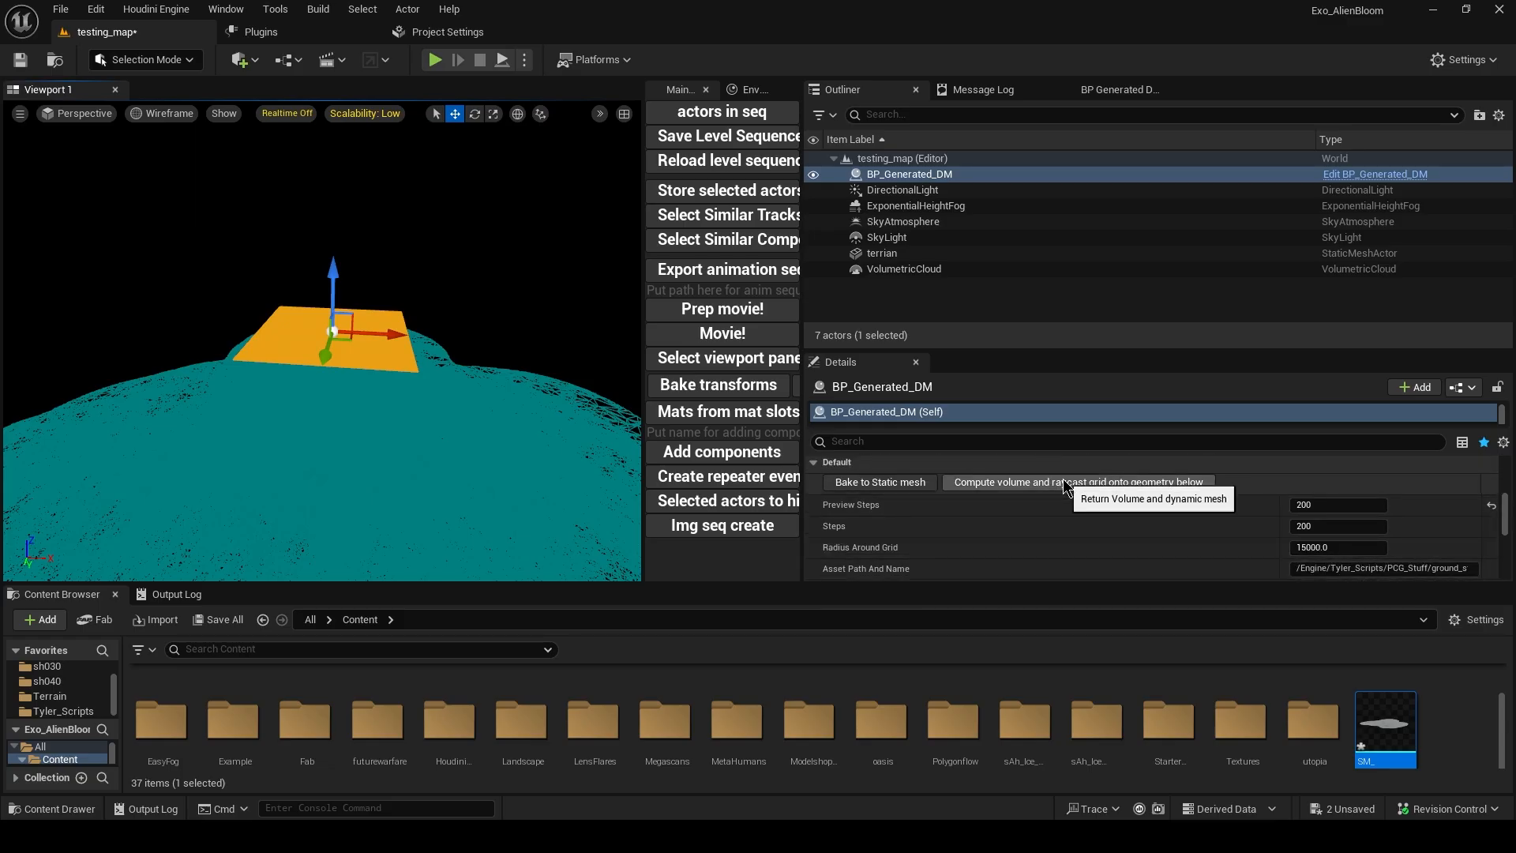
pyautogui.click(1063, 483)
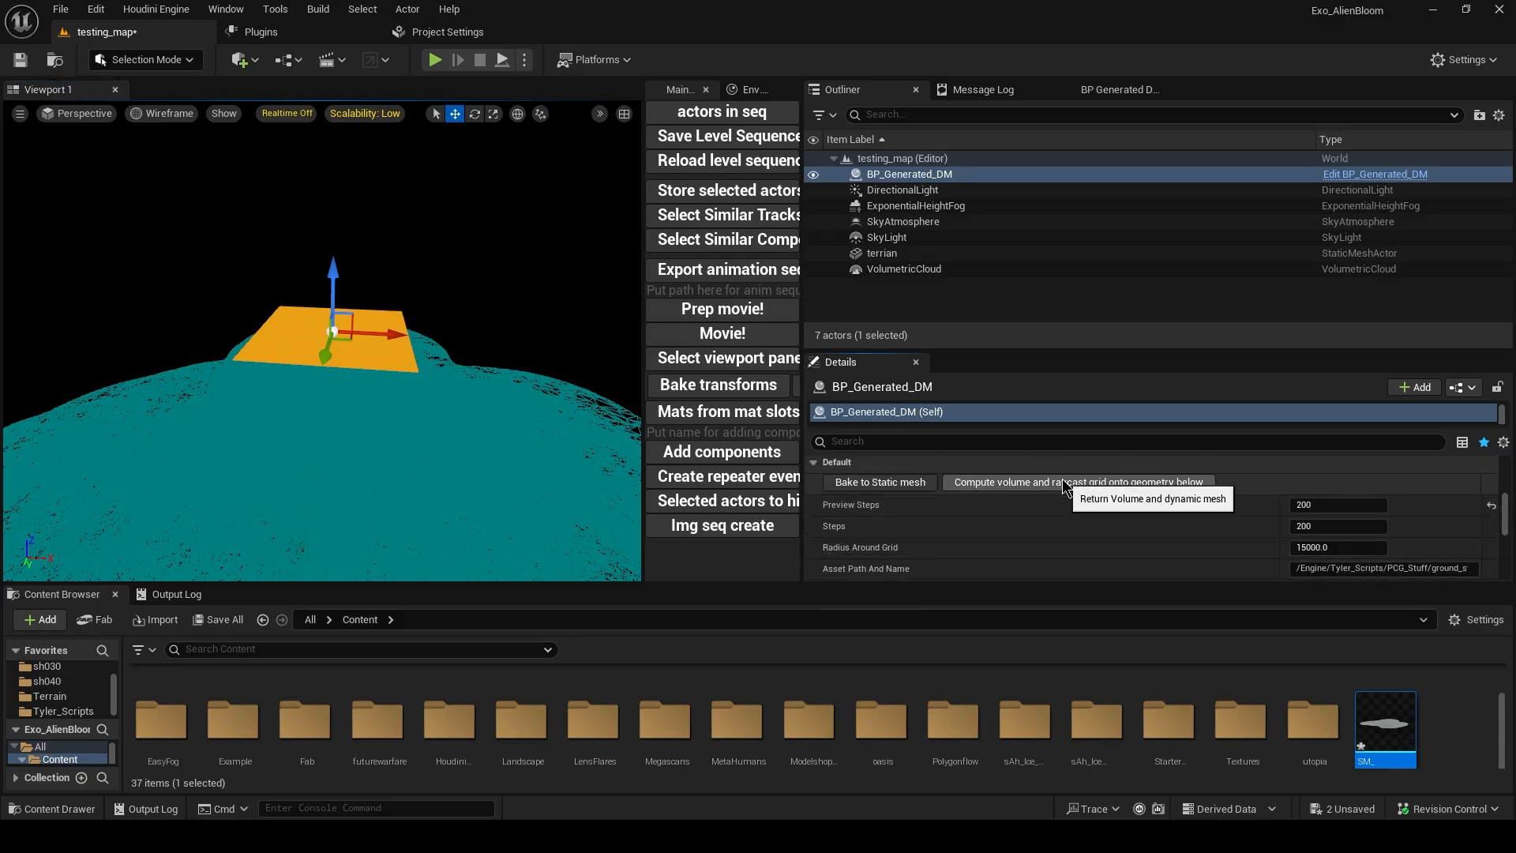
pyautogui.click(289, 114)
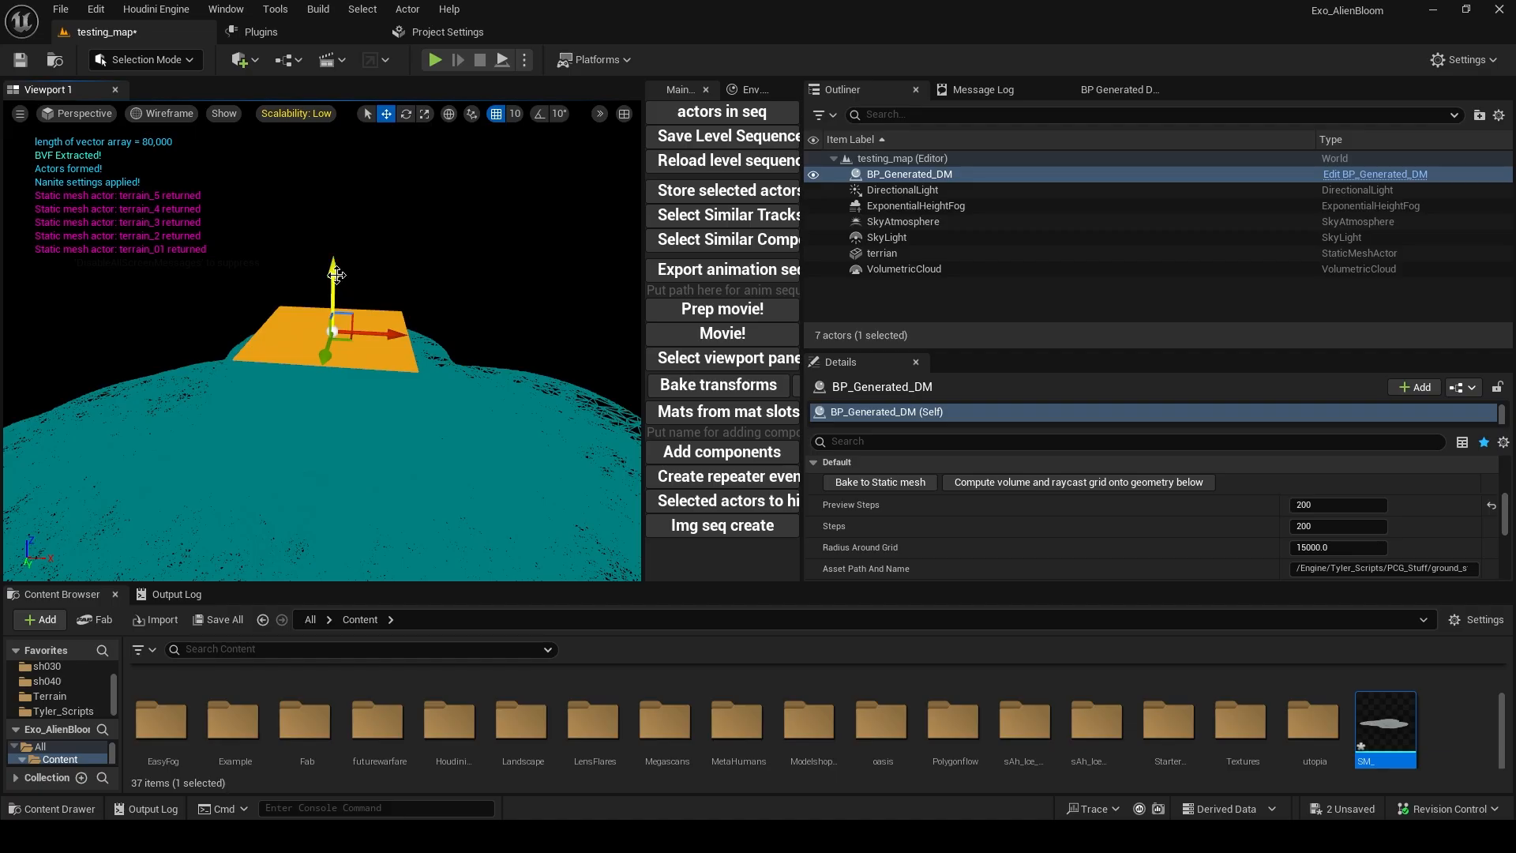
# Lower the grid slightly, raise its Radius Around Grid to about 721985, and raycast it onto the terrain below
pyautogui.moveTo(332, 324); pyautogui.dragTo(332, 313)
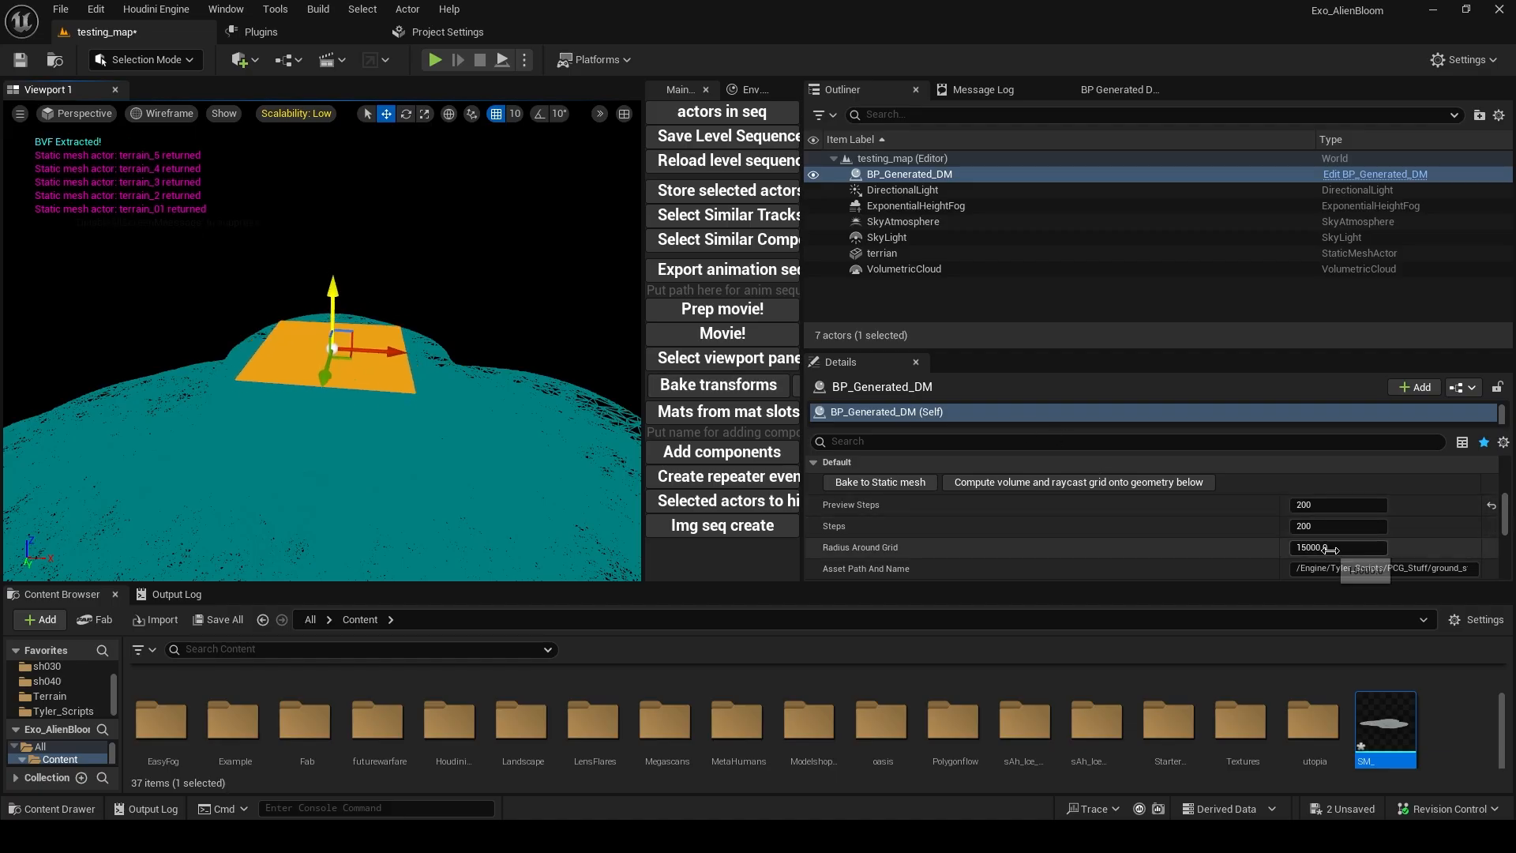
pyautogui.moveTo(1330, 548); pyautogui.dragTo(1365, 548)
pyautogui.click(1013, 484)
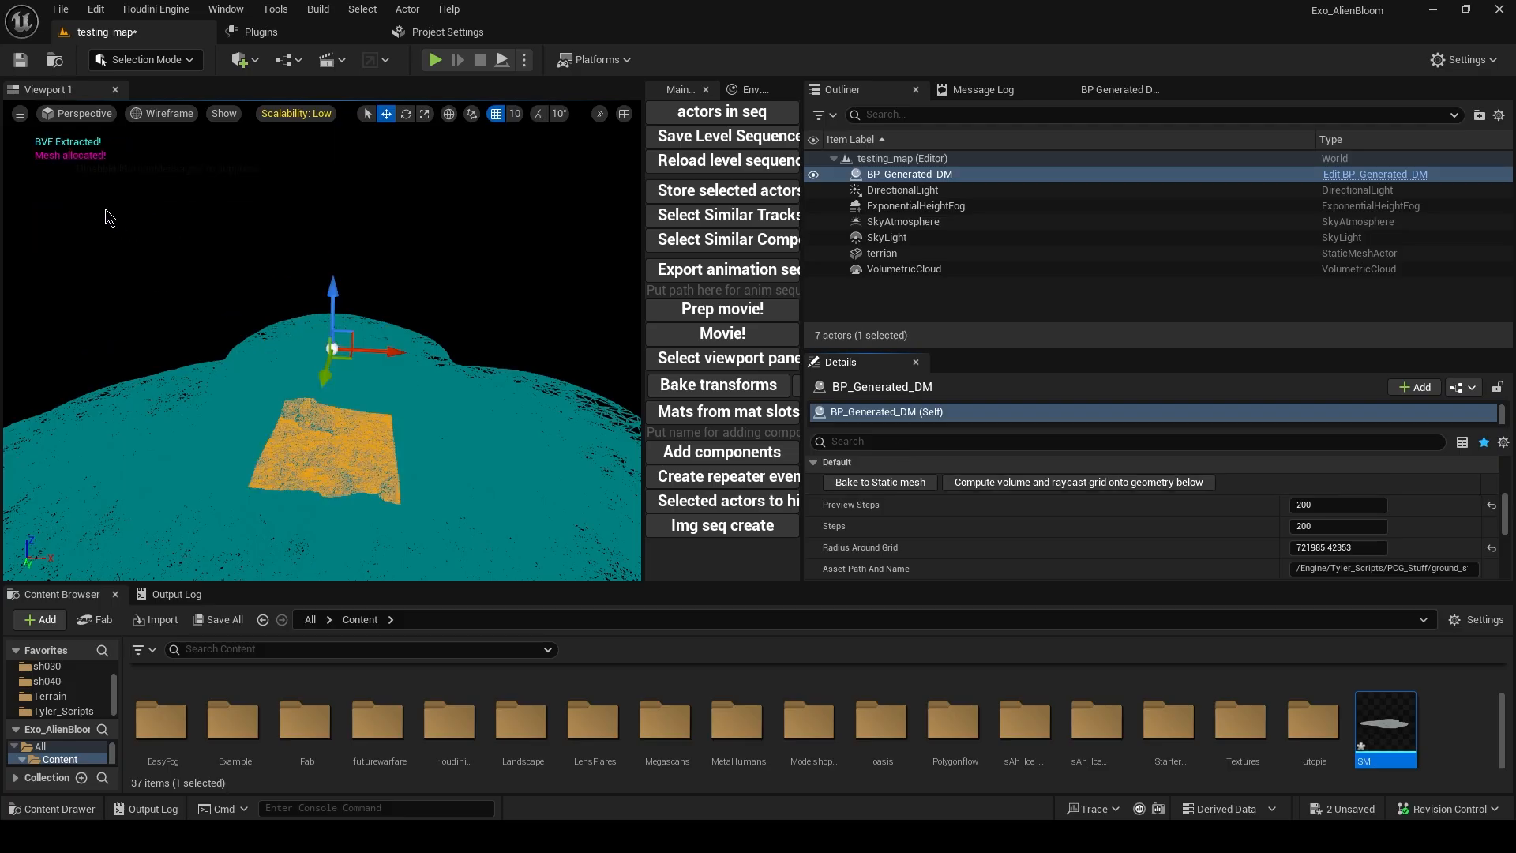
pyautogui.keyDown('alt'); pyautogui.moveTo(526, 443); pyautogui.dragTo(363, 321); pyautogui.keyUp('alt')
pyautogui.keyDown('alt'); pyautogui.moveTo(384, 427); pyautogui.dragTo(383, 427); pyautogui.keyUp('alt')
pyautogui.keyDown('alt'); pyautogui.moveTo(382, 428); pyautogui.dragTo(316, 419, button='right'); pyautogui.keyUp('alt')
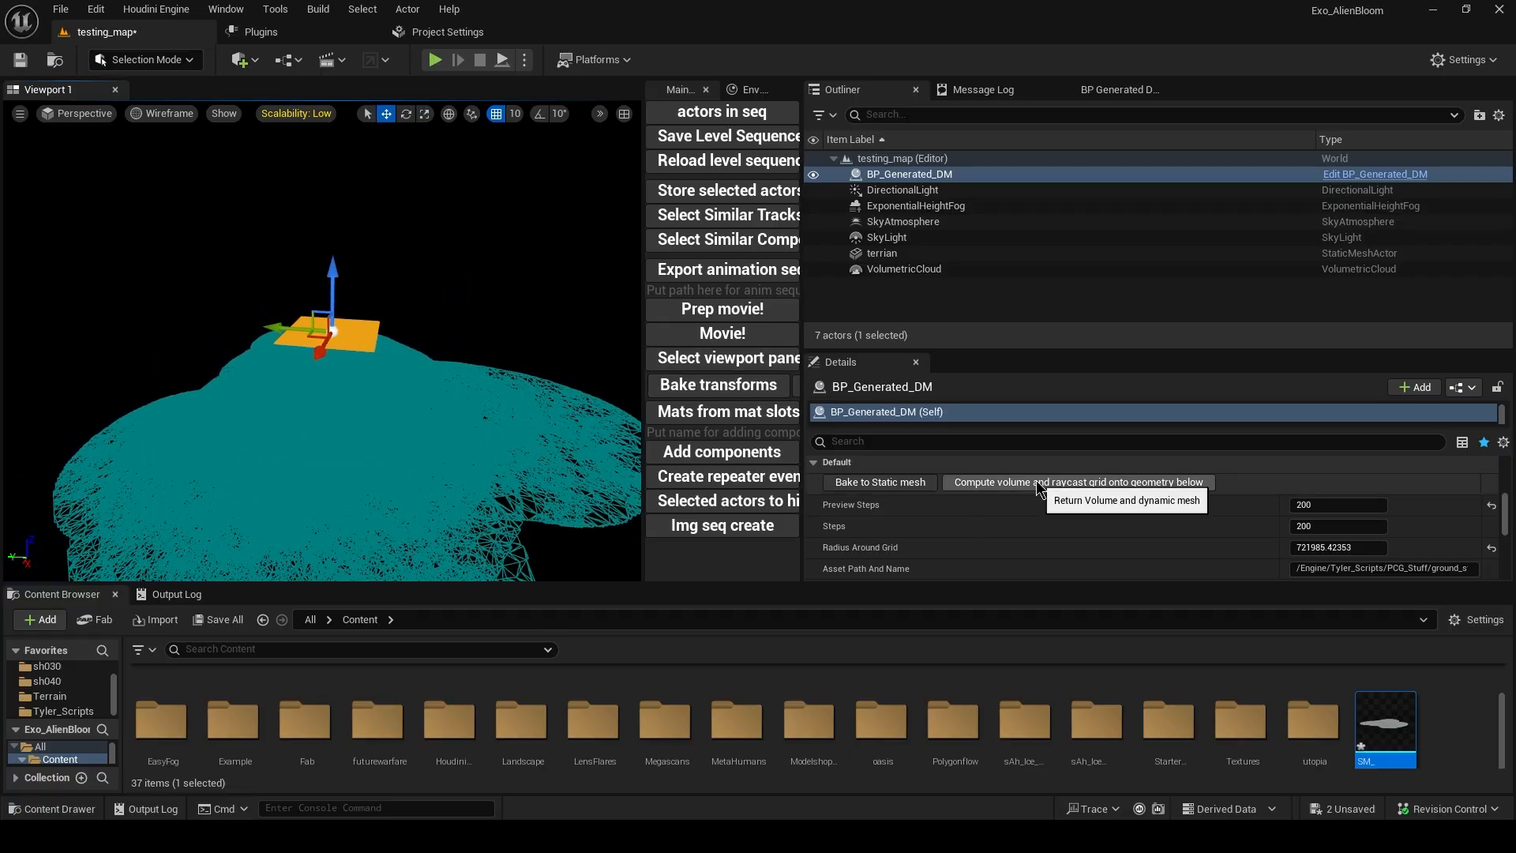
# Set Preview Steps to 20, shift the grid sideways over the terrain, and raycast it onto the geometry below
pyautogui.click(1355, 505)
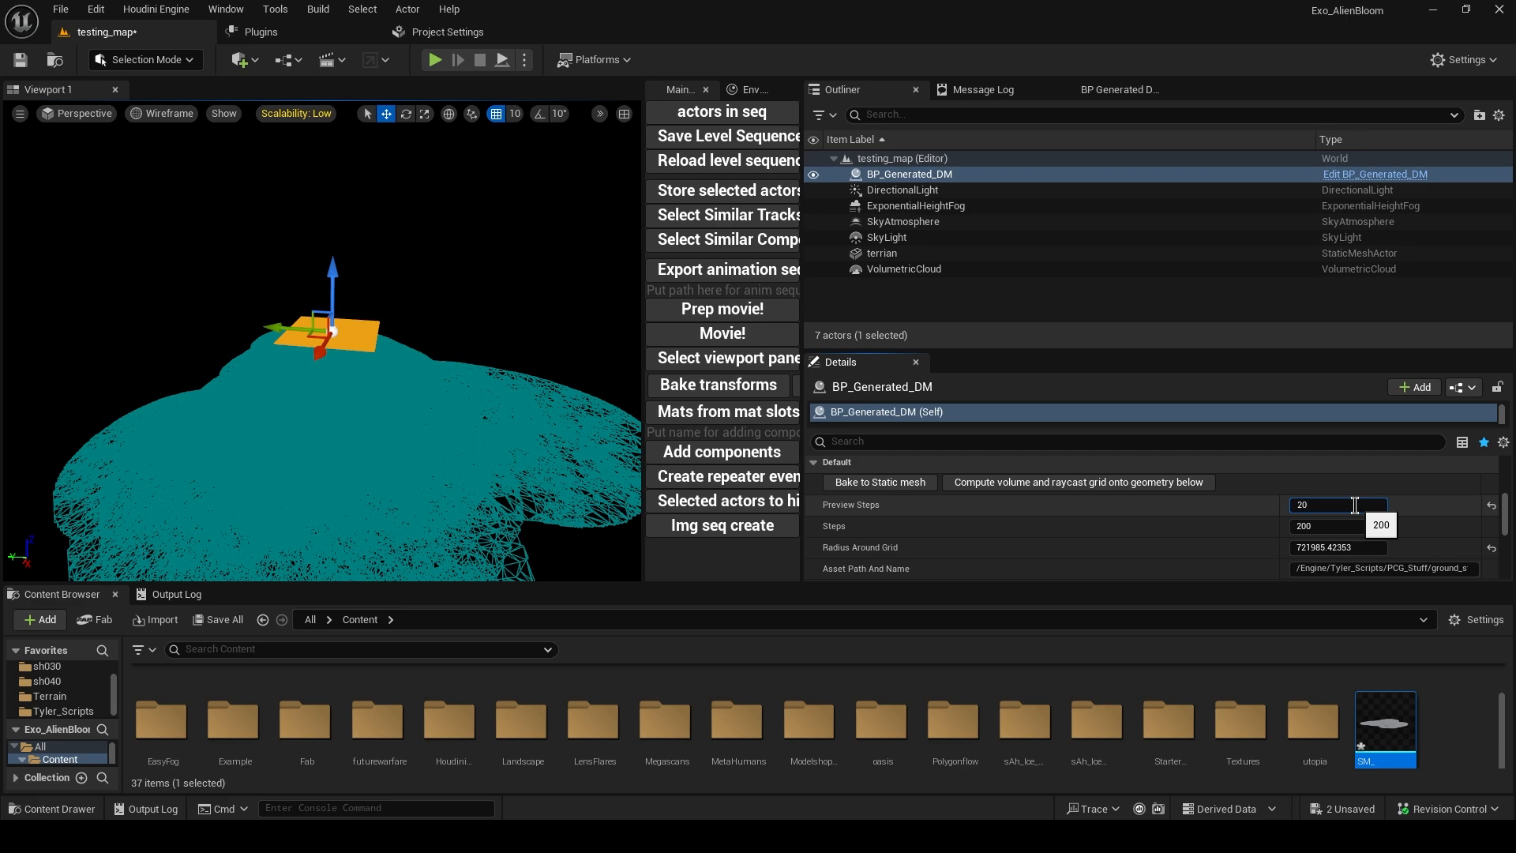
pyautogui.press('Return')
pyautogui.keyDown('alt'); pyautogui.moveTo(413, 321); pyautogui.dragTo(462, 318, button='right'); pyautogui.keyUp('alt')
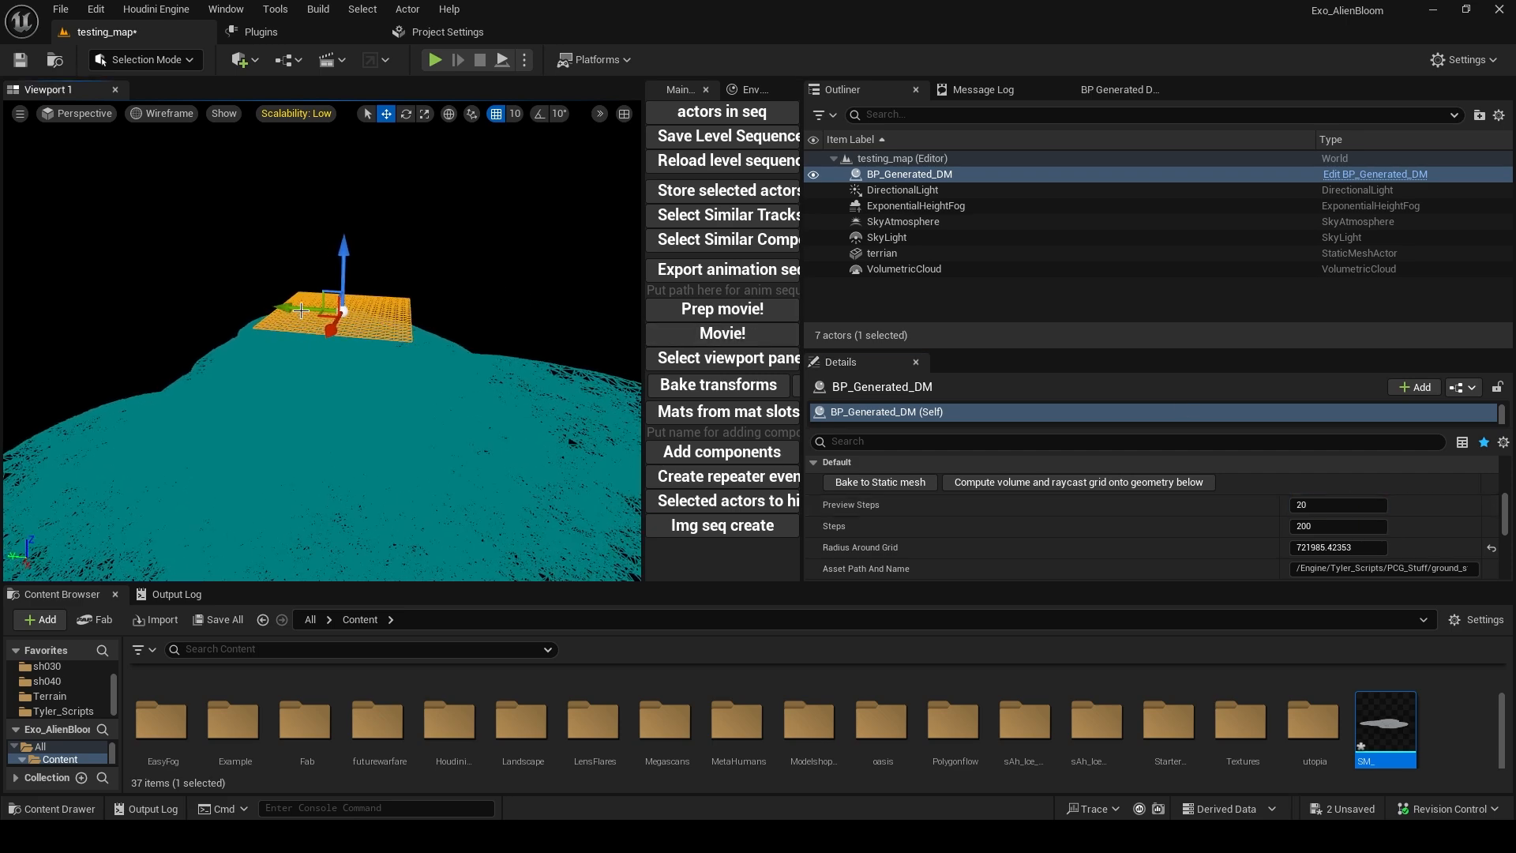
pyautogui.moveTo(301, 310); pyautogui.dragTo(486, 412)
pyautogui.press('r')
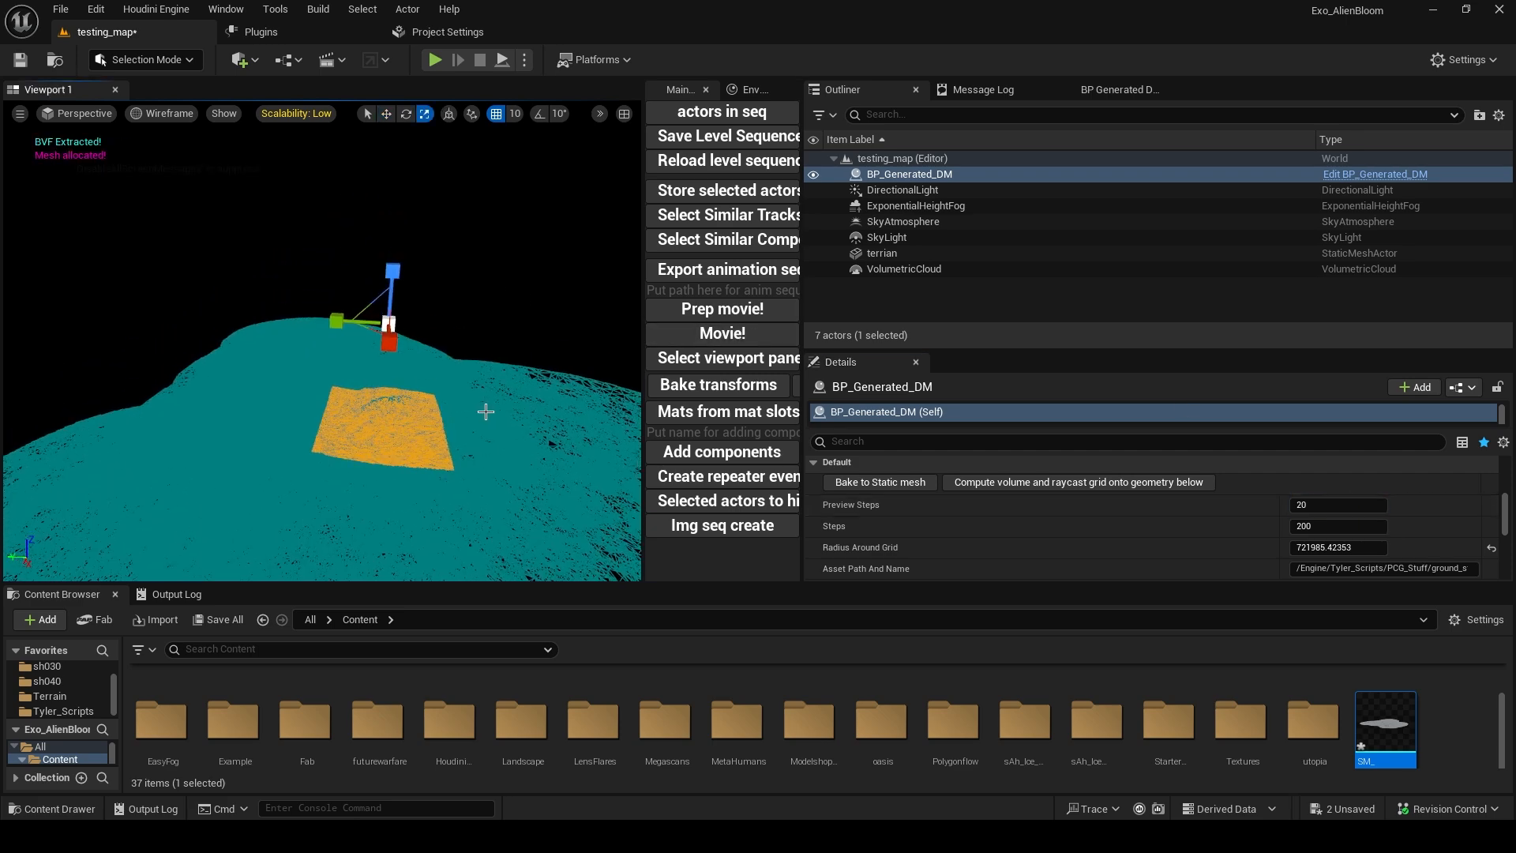
pyautogui.press('q')
pyautogui.moveTo(454, 424); pyautogui.dragTo(410, 436, button='right')
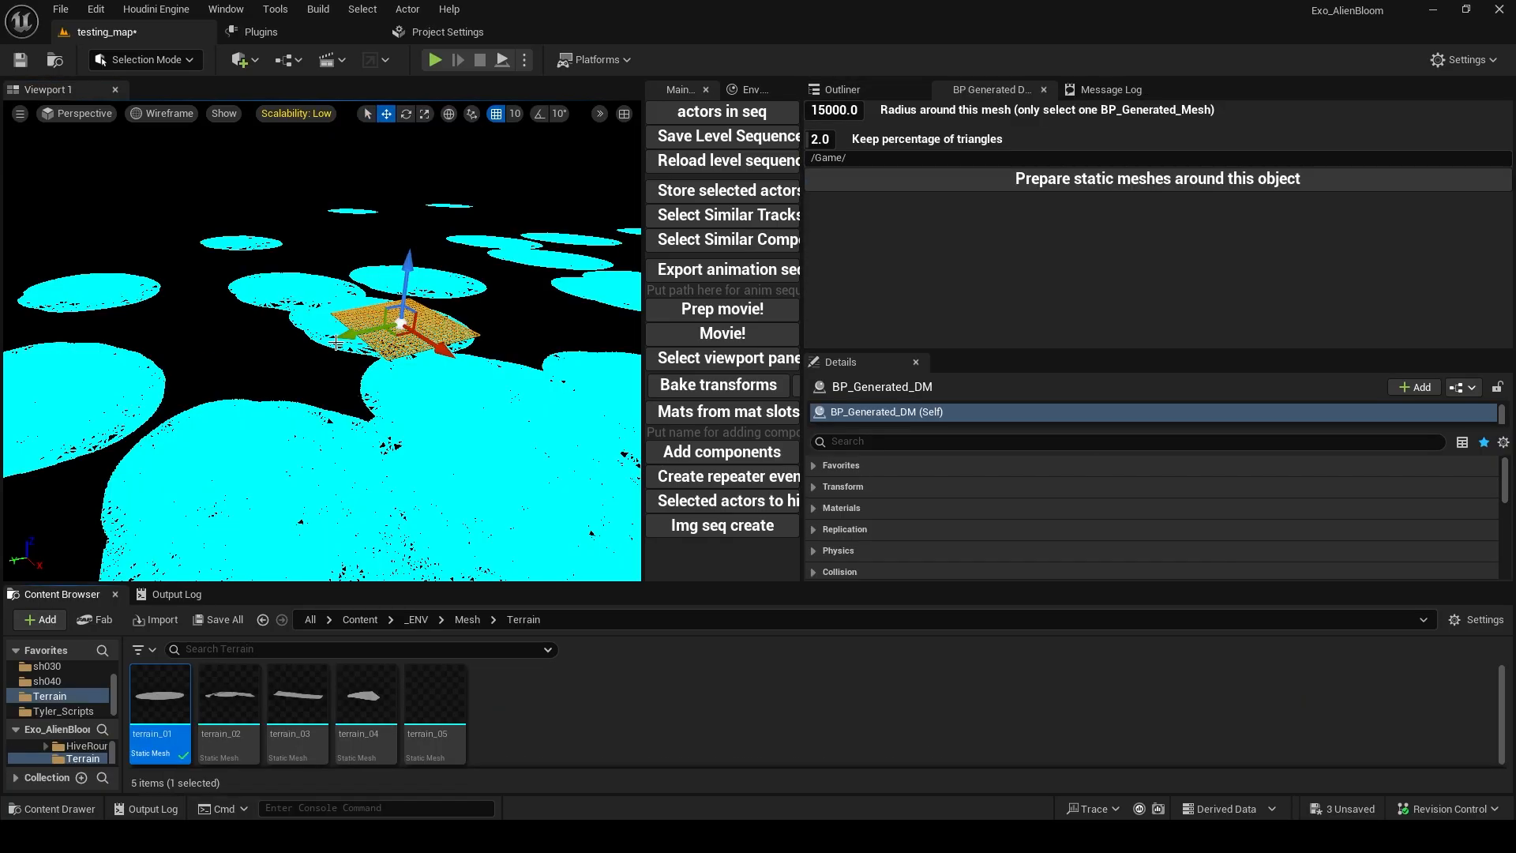
# Try adjusting the radius around this mesh while watching the terrain meshes surrounding the grid
pyautogui.moveTo(475, 277)
pyautogui.mouseDown(button='right')
pyautogui.moveTo(476, 291)
pyautogui.moveTo(493, 276)
pyautogui.mouseUp(button='right')
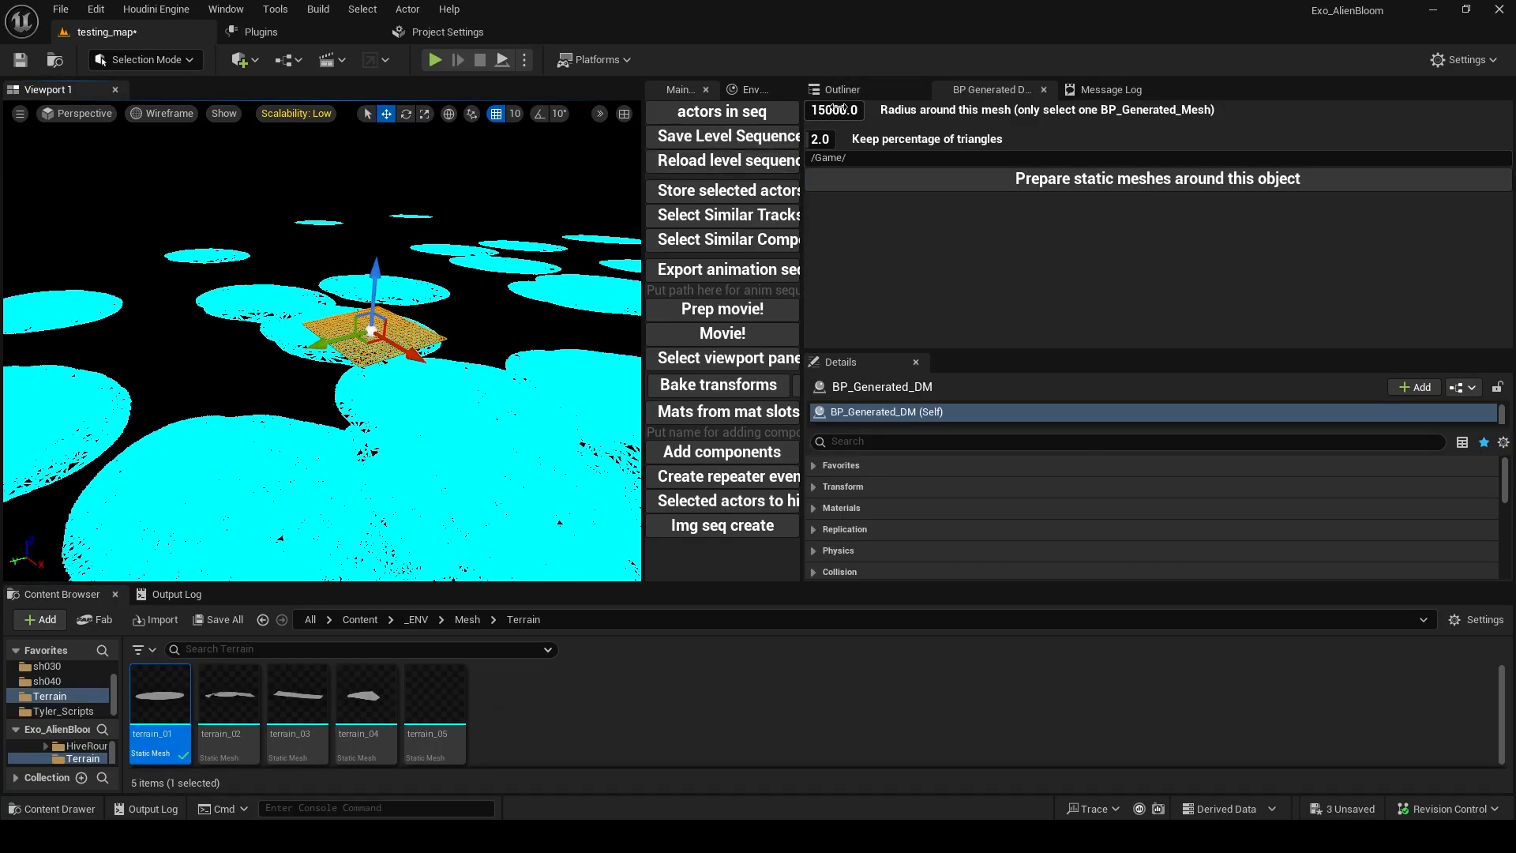
pyautogui.moveTo(839, 109)
pyautogui.mouseDown()
pyautogui.moveTo(797, 109)
pyautogui.moveTo(884, 108)
pyautogui.moveTo(825, 109)
pyautogui.moveTo(849, 110)
pyautogui.mouseUp()
pyautogui.moveTo(553, 341)
pyautogui.mouseDown(button='right')
pyautogui.moveTo(559, 326)
pyautogui.moveTo(556, 353)
pyautogui.mouseUp(button='right')
pyautogui.moveTo(840, 111); pyautogui.dragTo(843, 111)
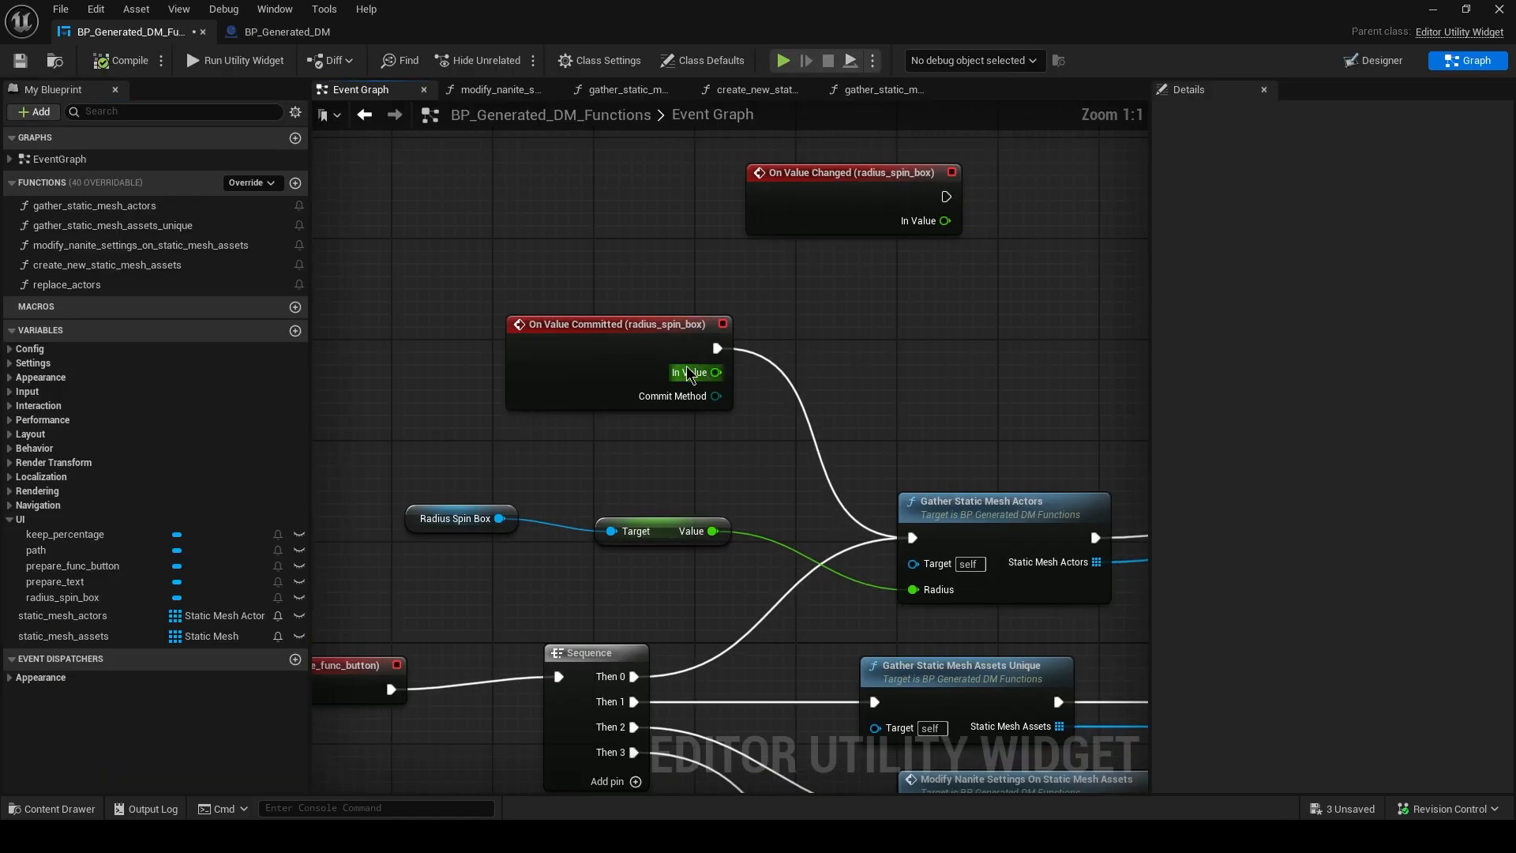
# Drive Gather Static Mesh Actors from On Value Changed (radius_spin_box), disconnect On Value Committed, and compile the widget blueprint
pyautogui.click(575, 349)
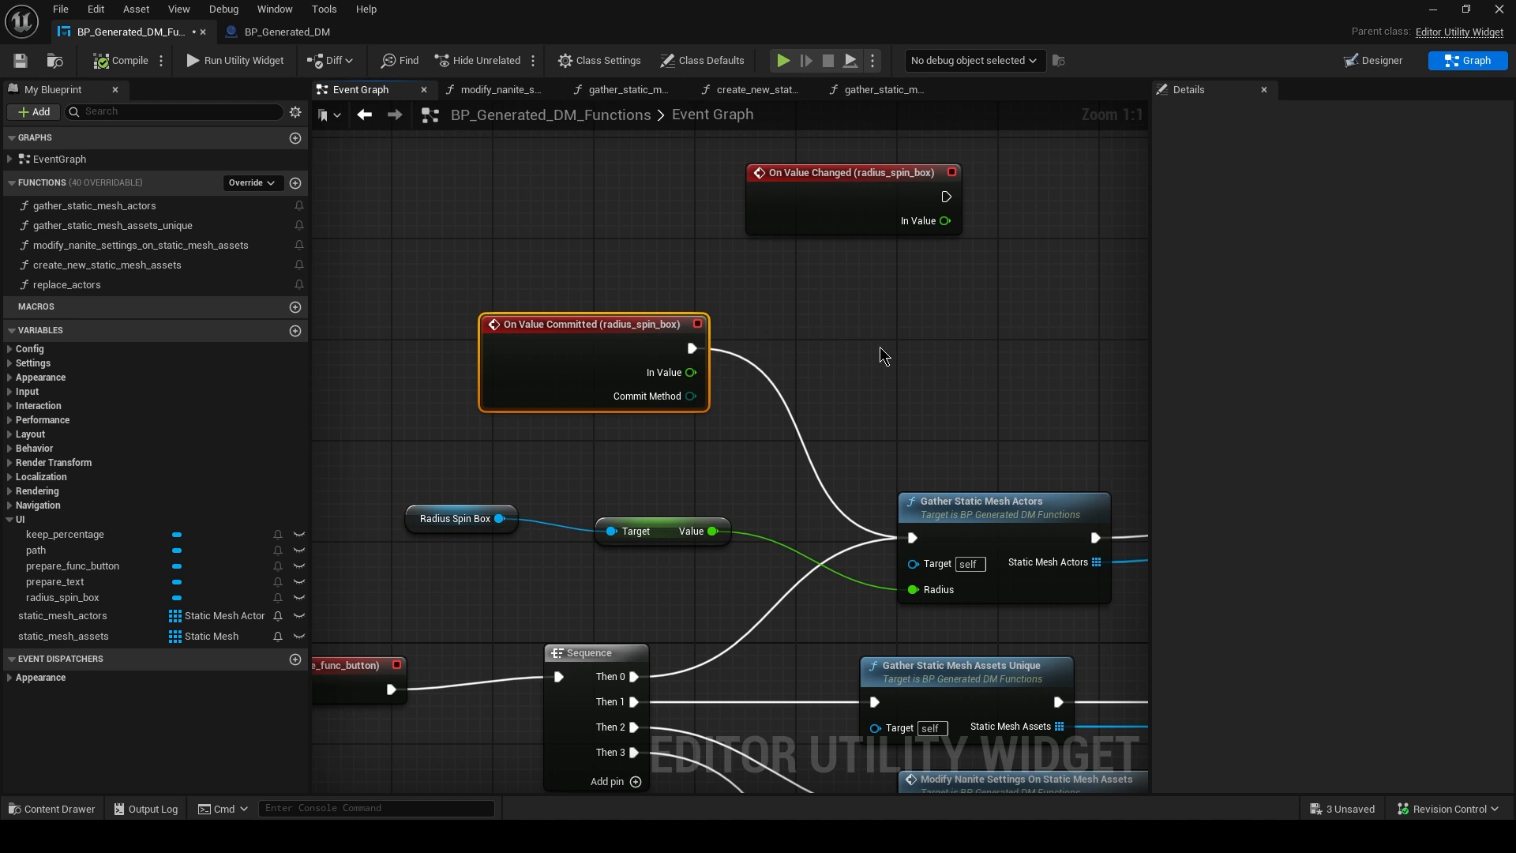
pyautogui.moveTo(878, 351); pyautogui.dragTo(846, 442, button='right')
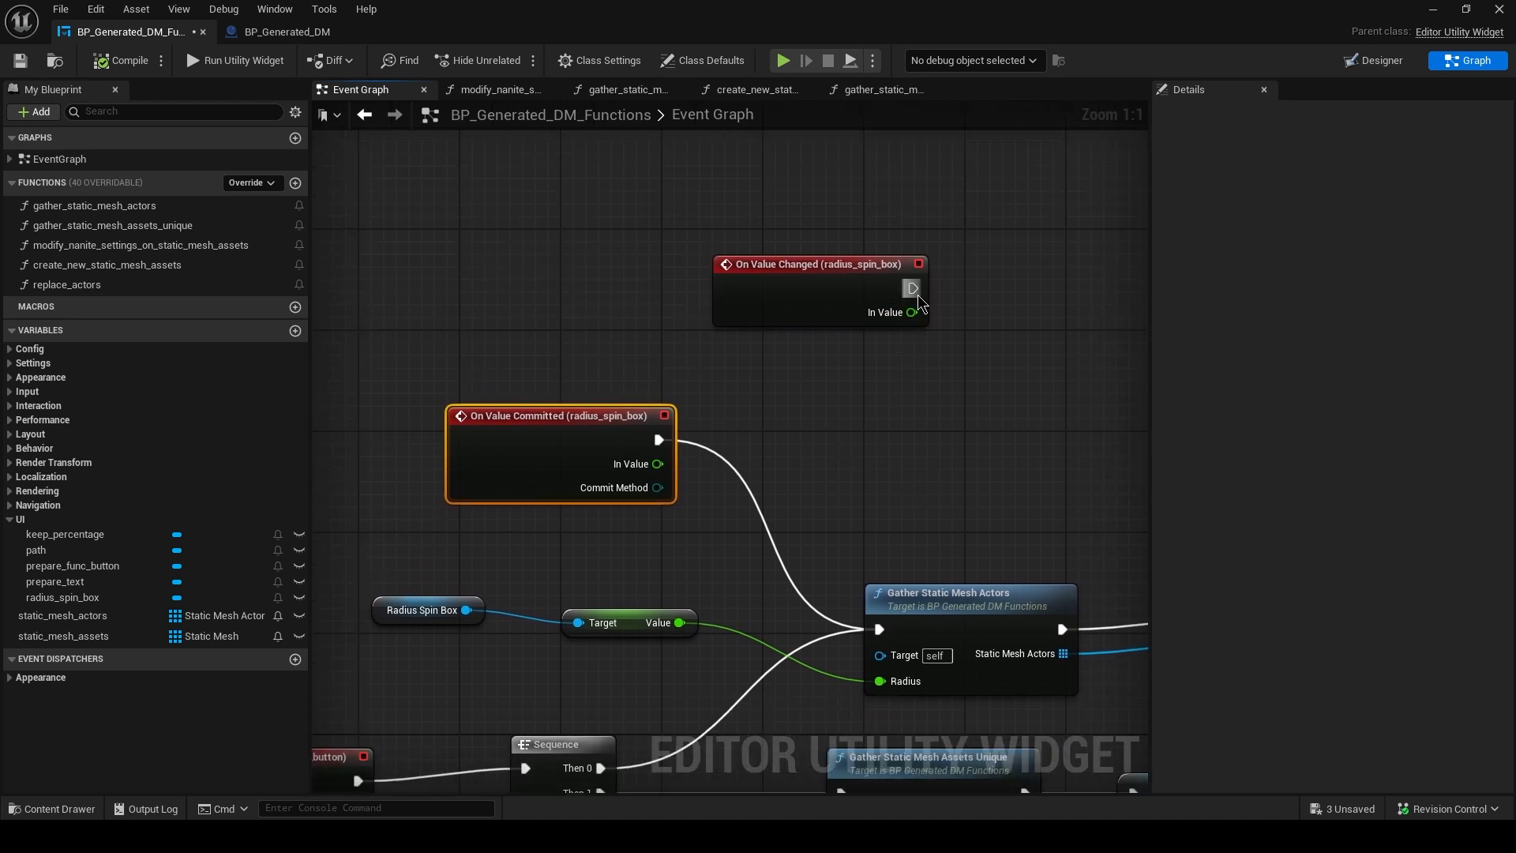
pyautogui.moveTo(917, 298); pyautogui.dragTo(885, 636)
pyautogui.keyDown('alt'); pyautogui.click(778, 557); pyautogui.keyUp('alt')
pyautogui.click(759, 437)
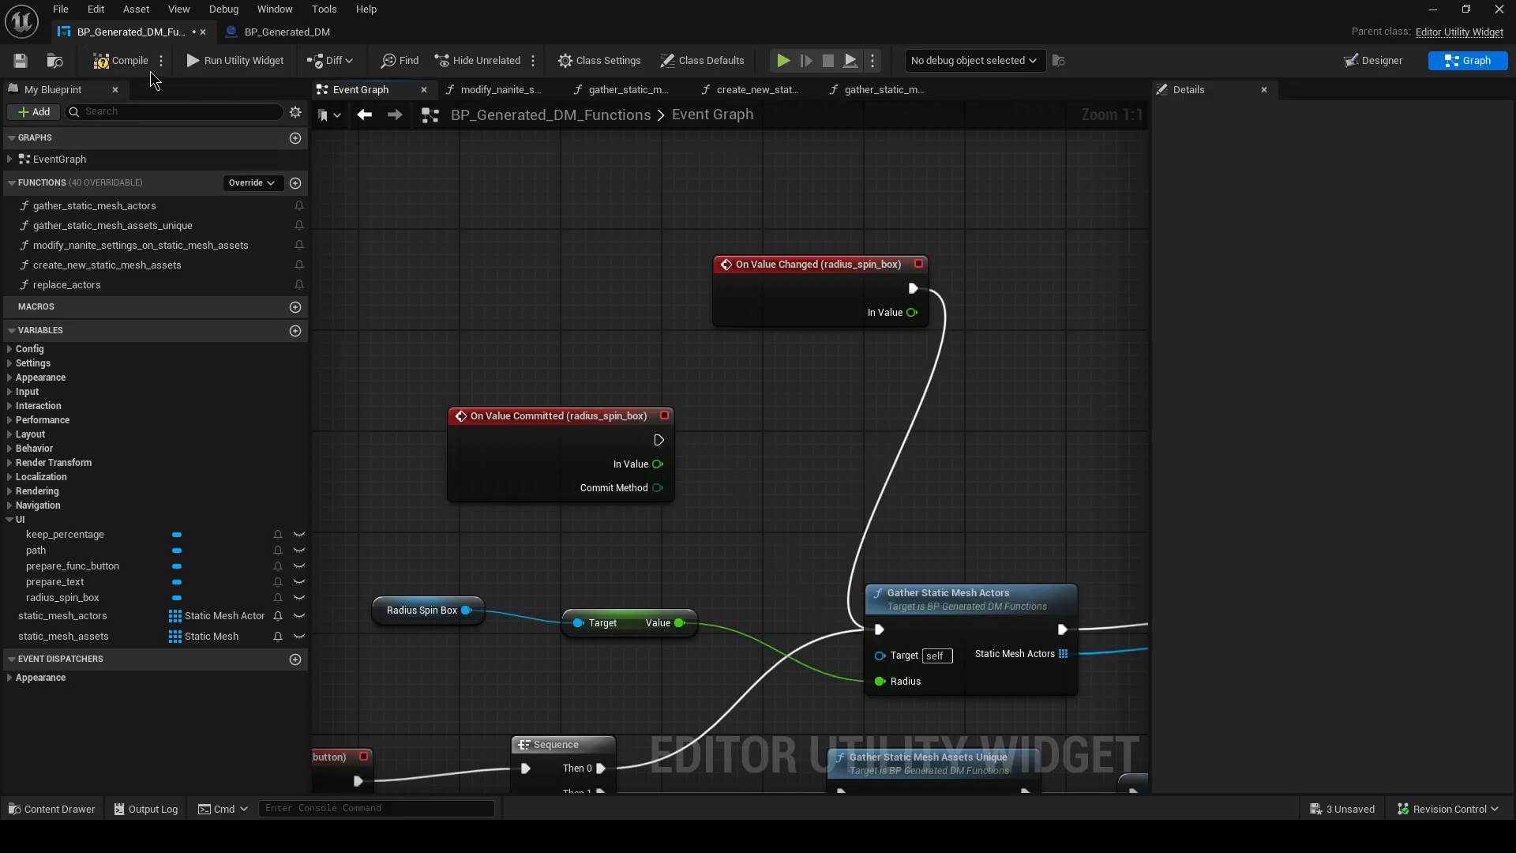
pyautogui.click(124, 64)
# Back in the level, vary the radius around this mesh up to about 65037 and down to about 63565, and check Radius Around Grid
pyautogui.hotkey('alt', 'Tab')
pyautogui.moveTo(833, 111)
pyautogui.mouseDown()
pyautogui.moveTo(852, 110)
pyautogui.moveTo(809, 110)
pyautogui.moveTo(851, 111)
pyautogui.moveTo(809, 111)
pyautogui.moveTo(848, 111)
pyautogui.moveTo(808, 111)
pyautogui.moveTo(846, 111)
pyautogui.moveTo(815, 110)
pyautogui.moveTo(830, 110)
pyautogui.mouseUp()
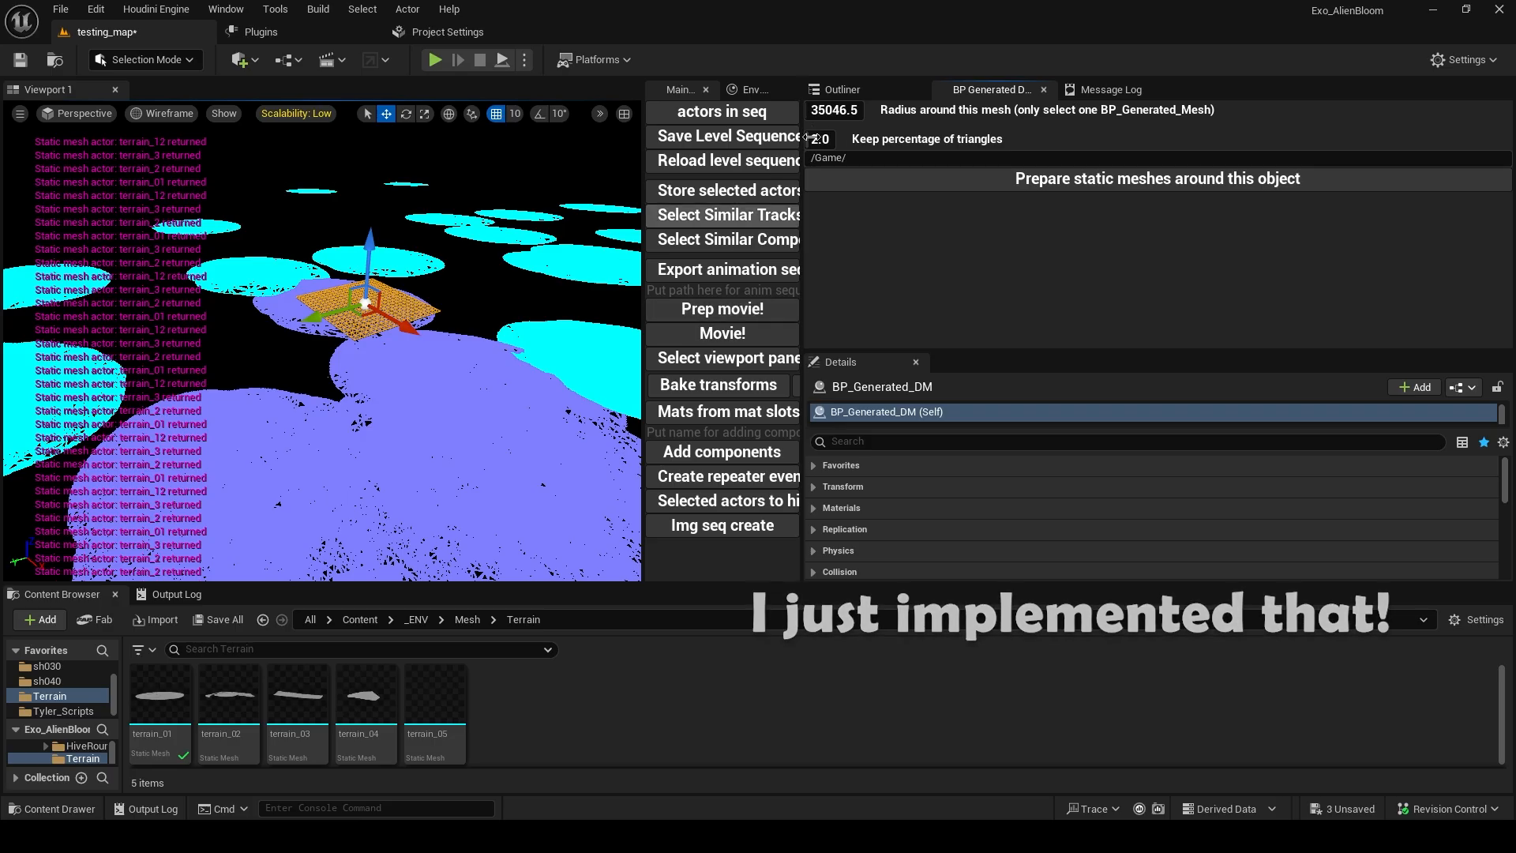
pyautogui.moveTo(825, 111); pyautogui.dragTo(839, 114)
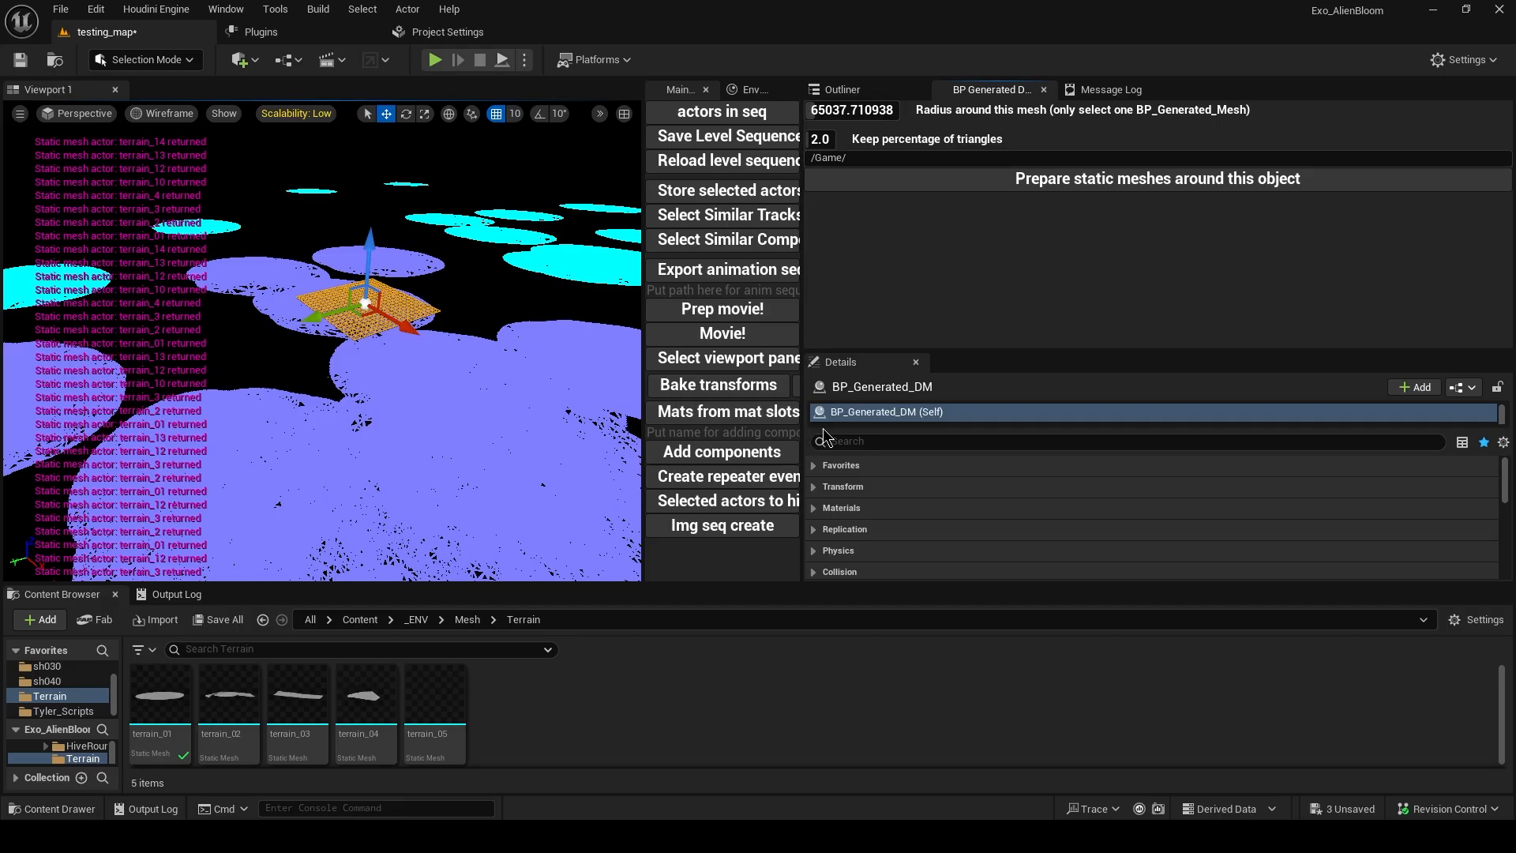
pyautogui.scroll(-5, 894, 511)
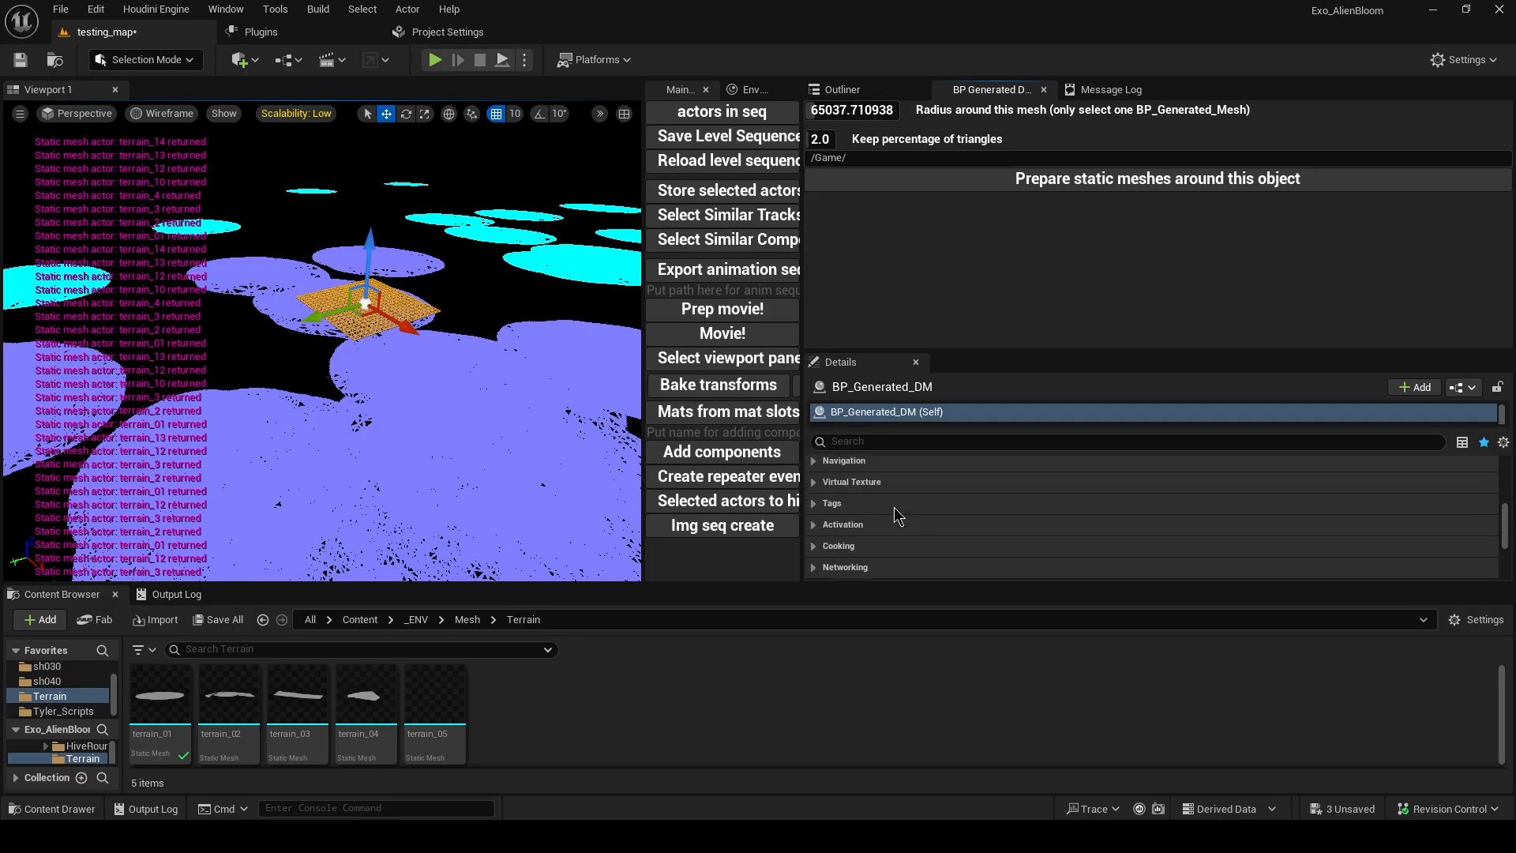
pyautogui.scroll(3, 900, 529)
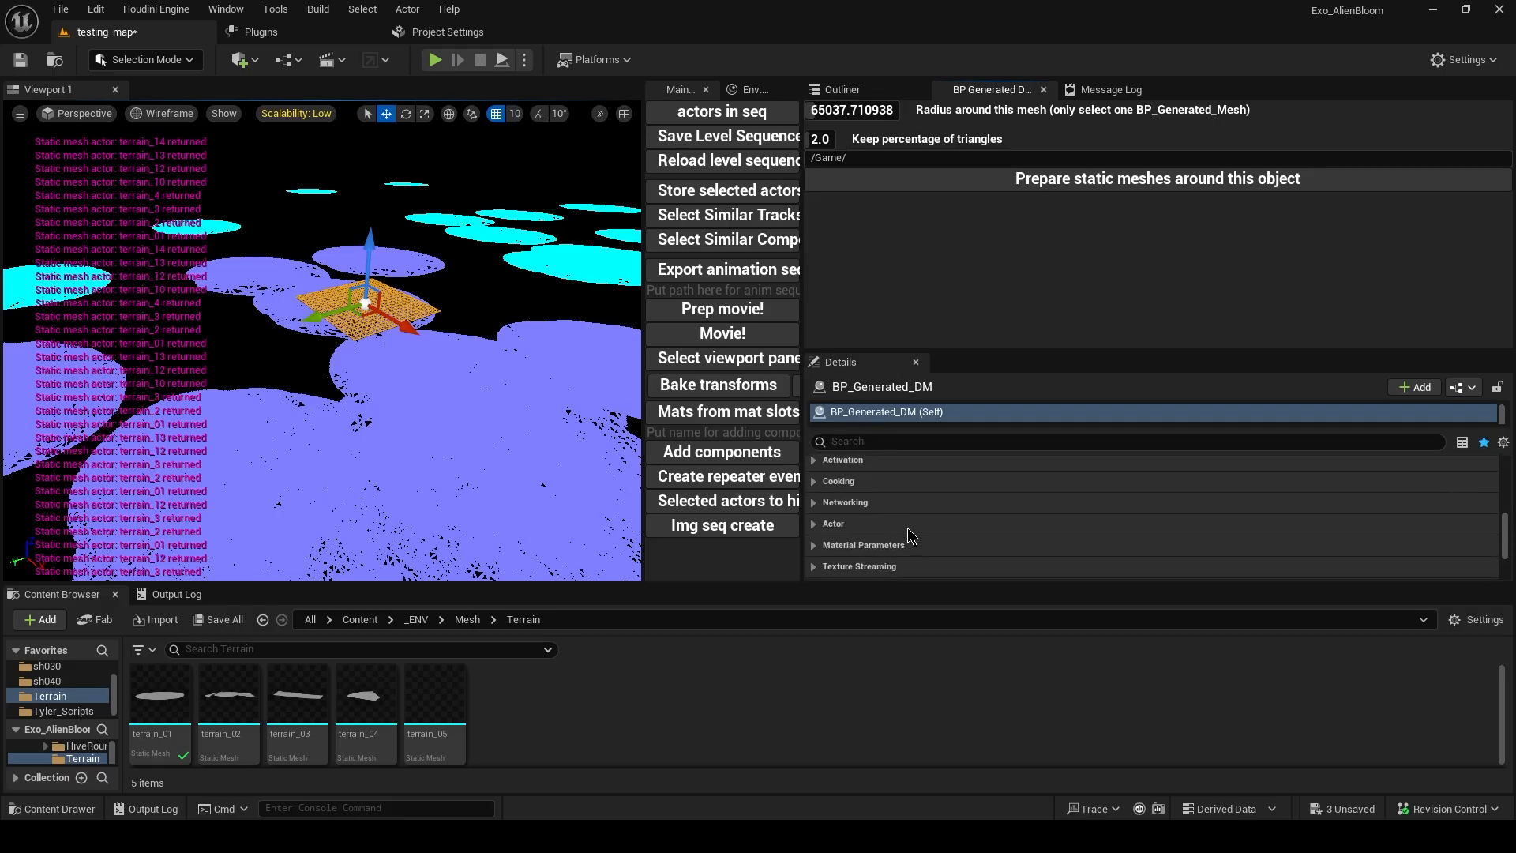
pyautogui.scroll(3, 903, 523)
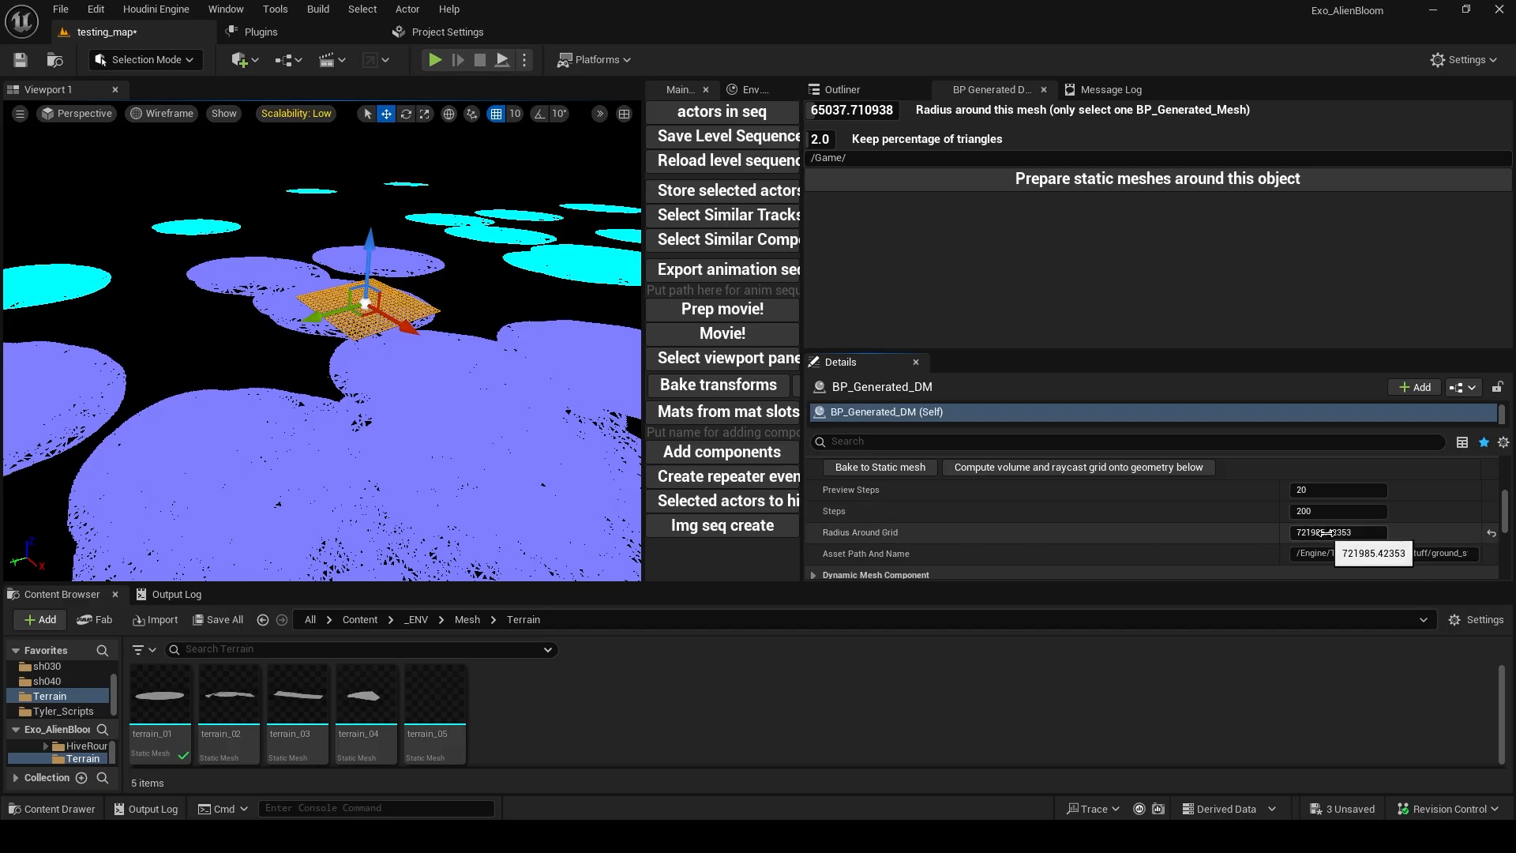
pyautogui.moveTo(862, 113)
pyautogui.mouseDown()
pyautogui.moveTo(790, 113)
pyautogui.moveTo(892, 113)
pyautogui.moveTo(821, 113)
pyautogui.moveTo(892, 113)
pyautogui.moveTo(848, 110)
pyautogui.mouseUp()
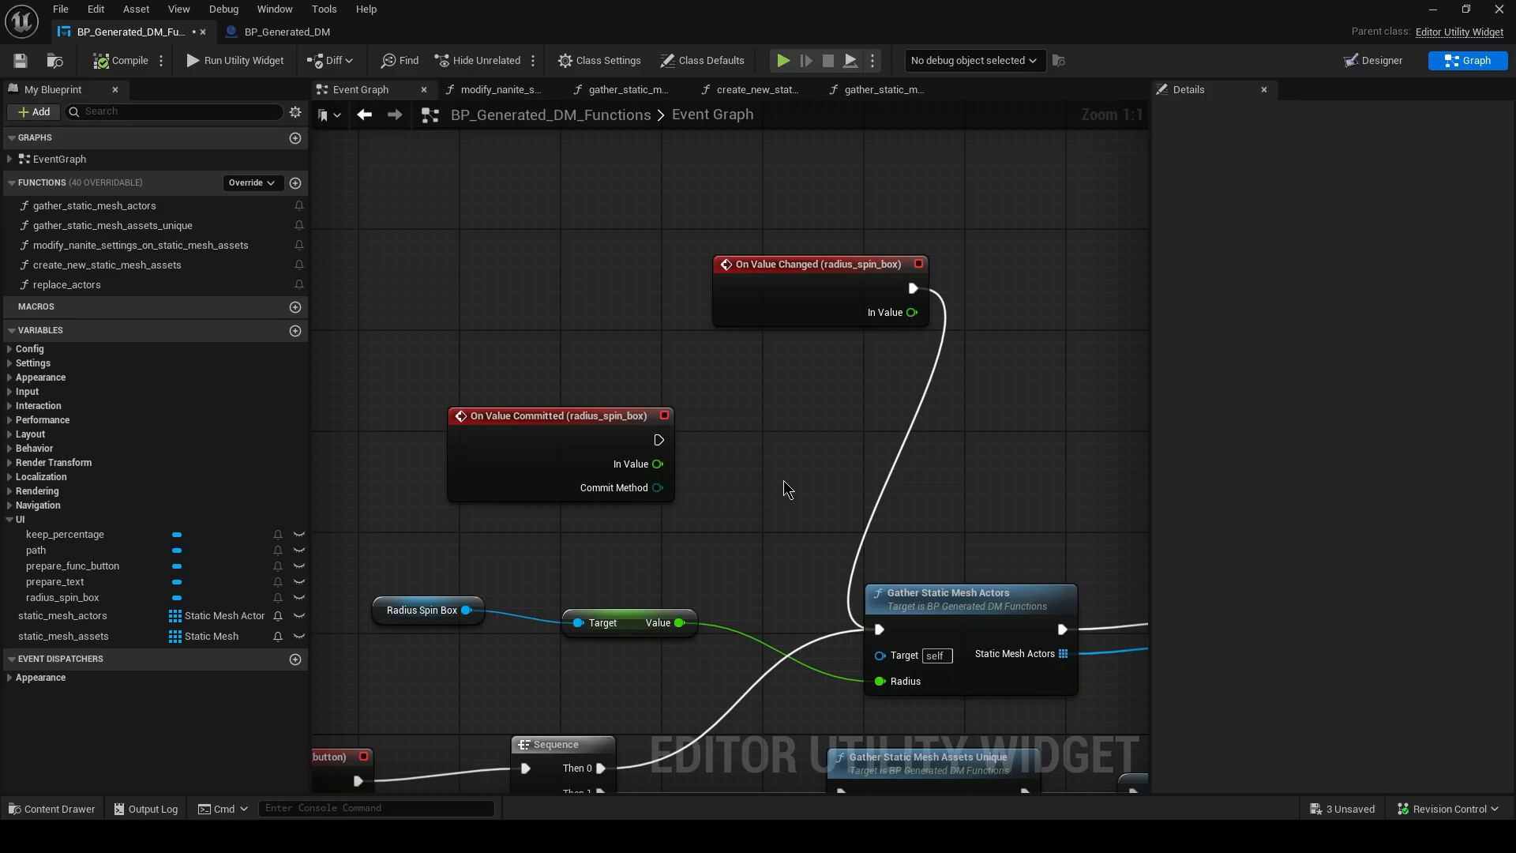
# Open the gather_static_mesh_actors function and examine how its Branch sets actor mobility to Stationary or Static
pyautogui.moveTo(784, 481); pyautogui.dragTo(727, 395, button='right')
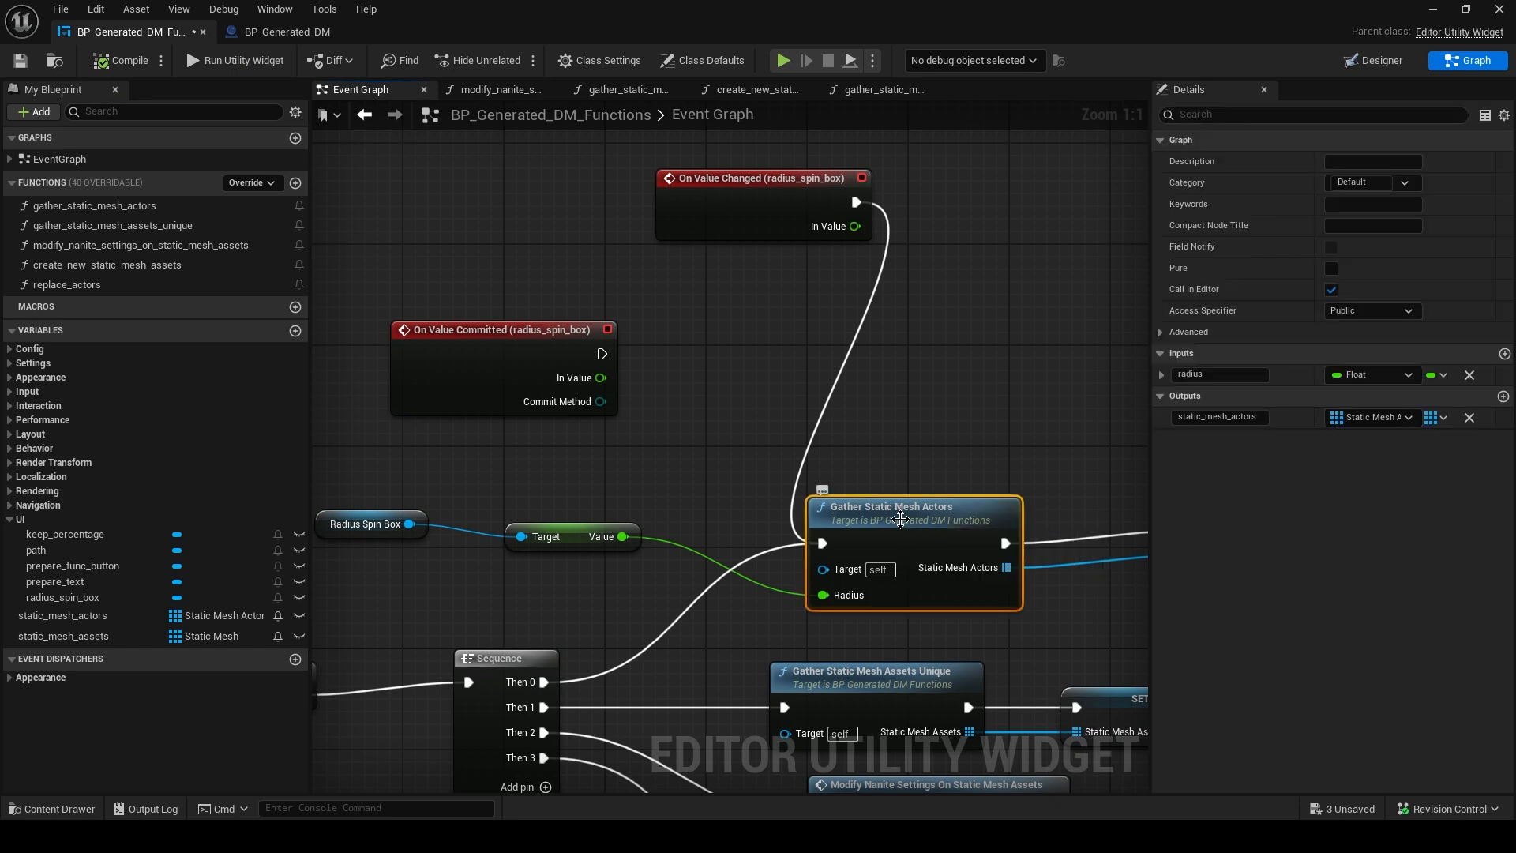
pyautogui.doubleClick(900, 518)
pyautogui.click(638, 401)
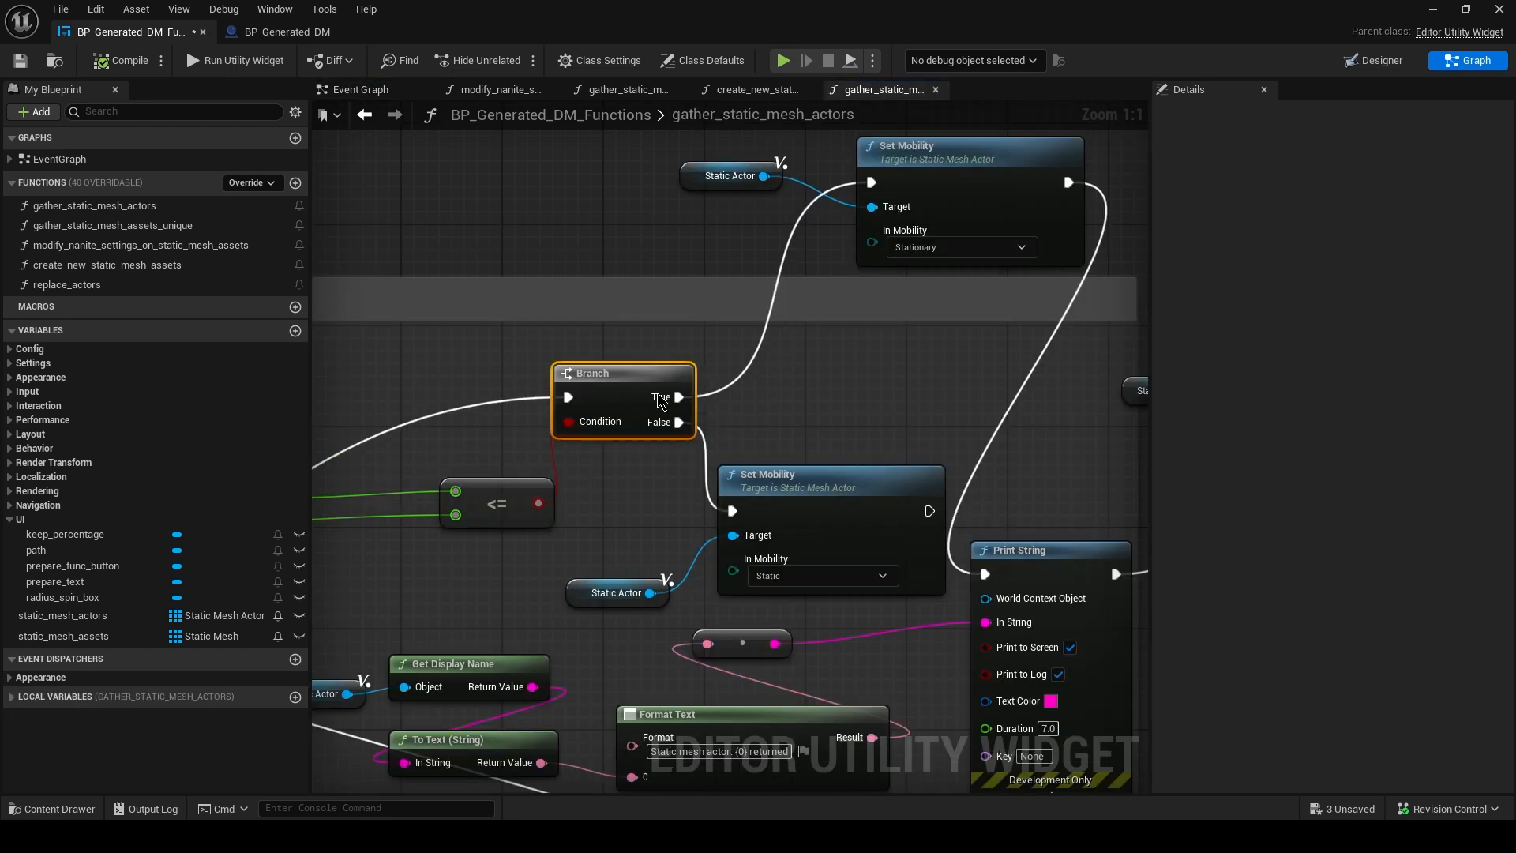
pyautogui.moveTo(414, 451); pyautogui.dragTo(401, 540, button='right')
pyautogui.moveTo(968, 247); pyautogui.dragTo(954, 236)
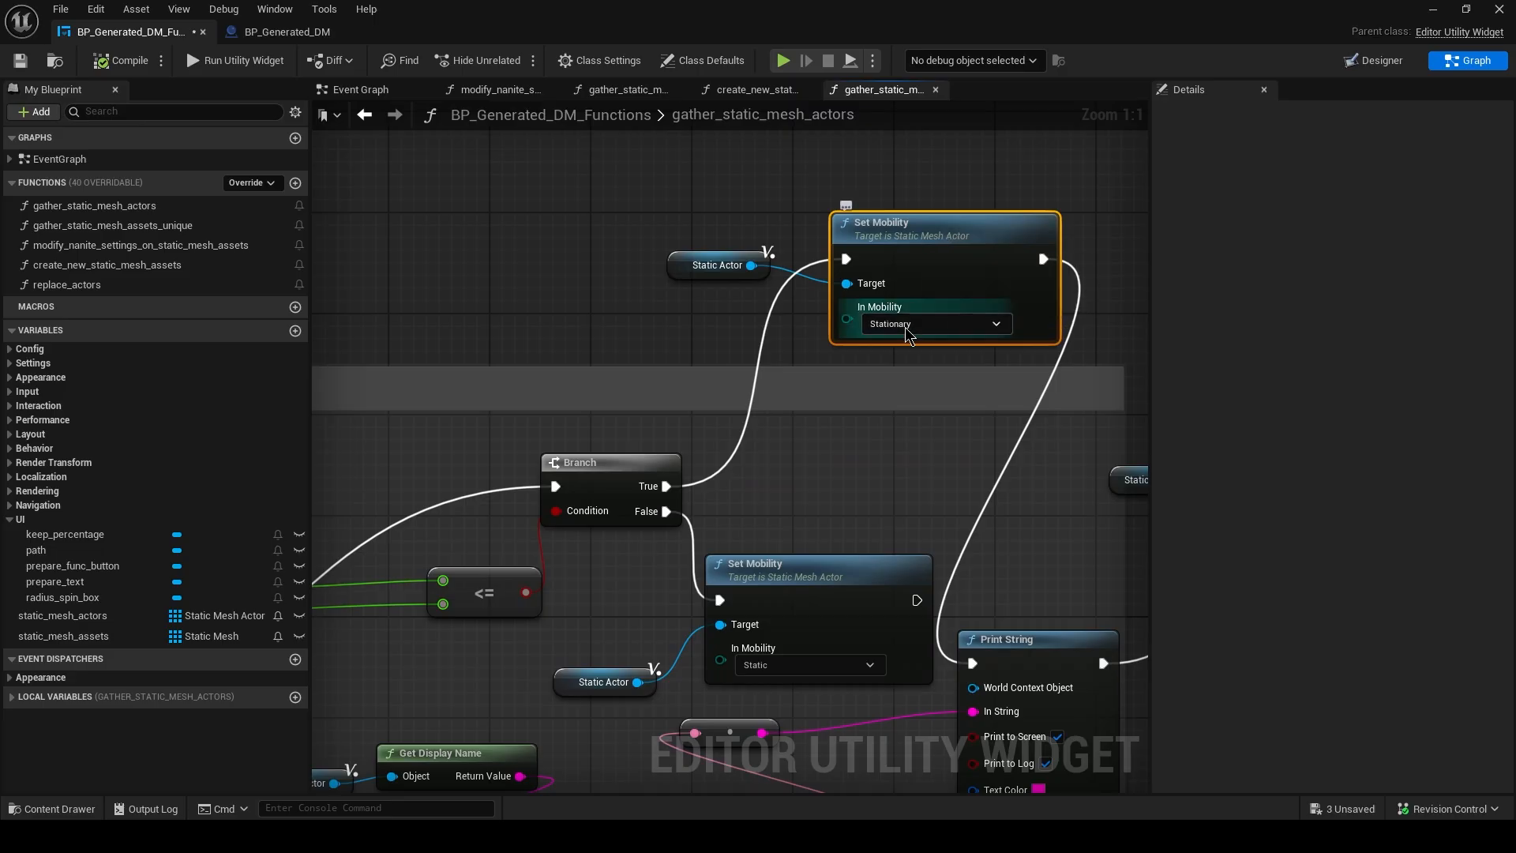
pyautogui.moveTo(866, 435); pyautogui.dragTo(880, 376, button='right')
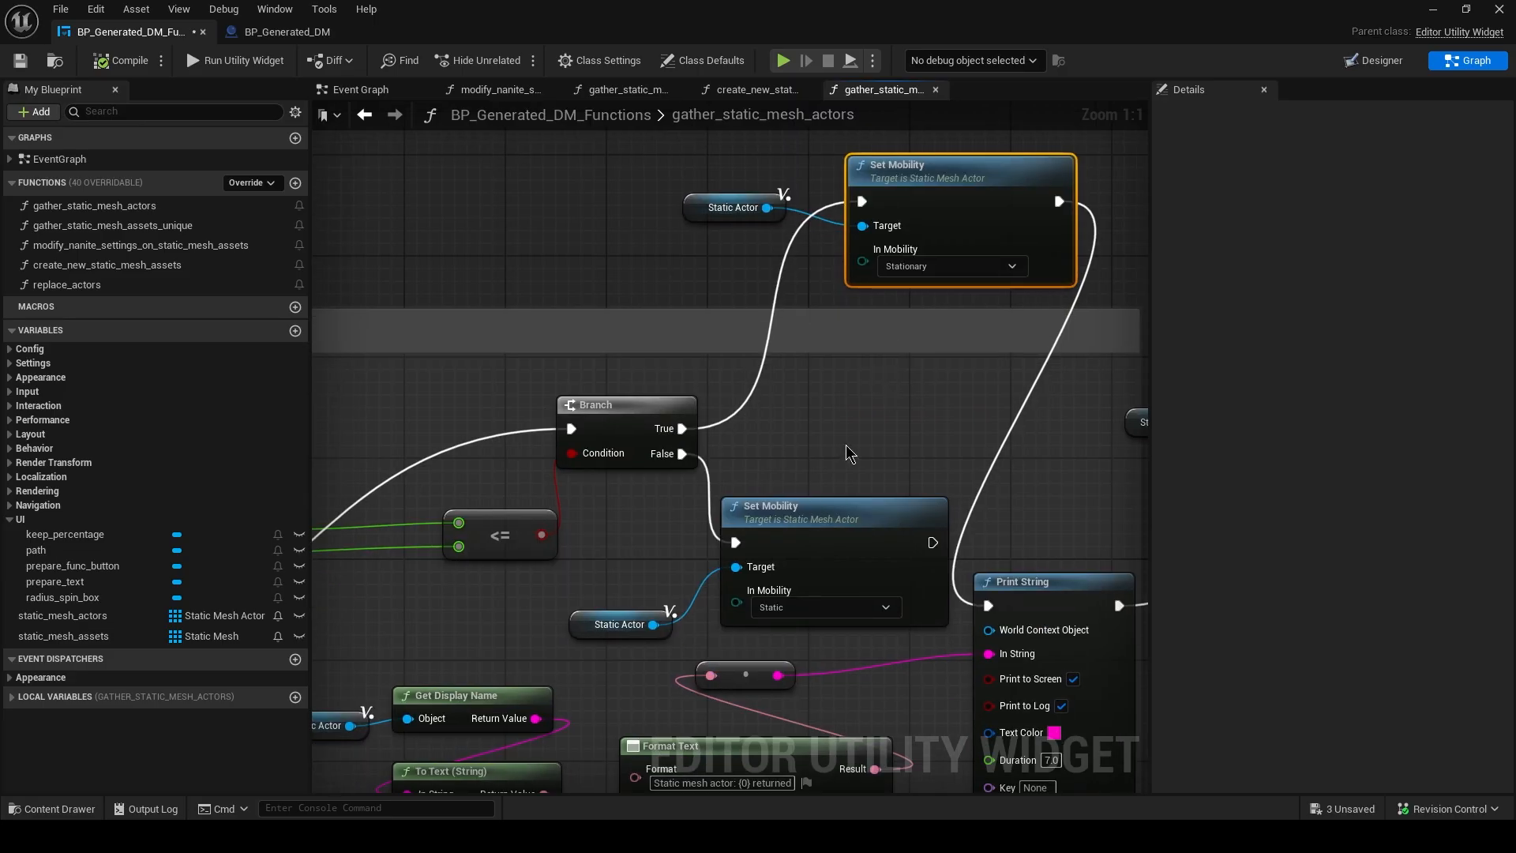
pyautogui.moveTo(831, 517); pyautogui.dragTo(836, 458, button='right')
pyautogui.moveTo(834, 483); pyautogui.dragTo(835, 457)
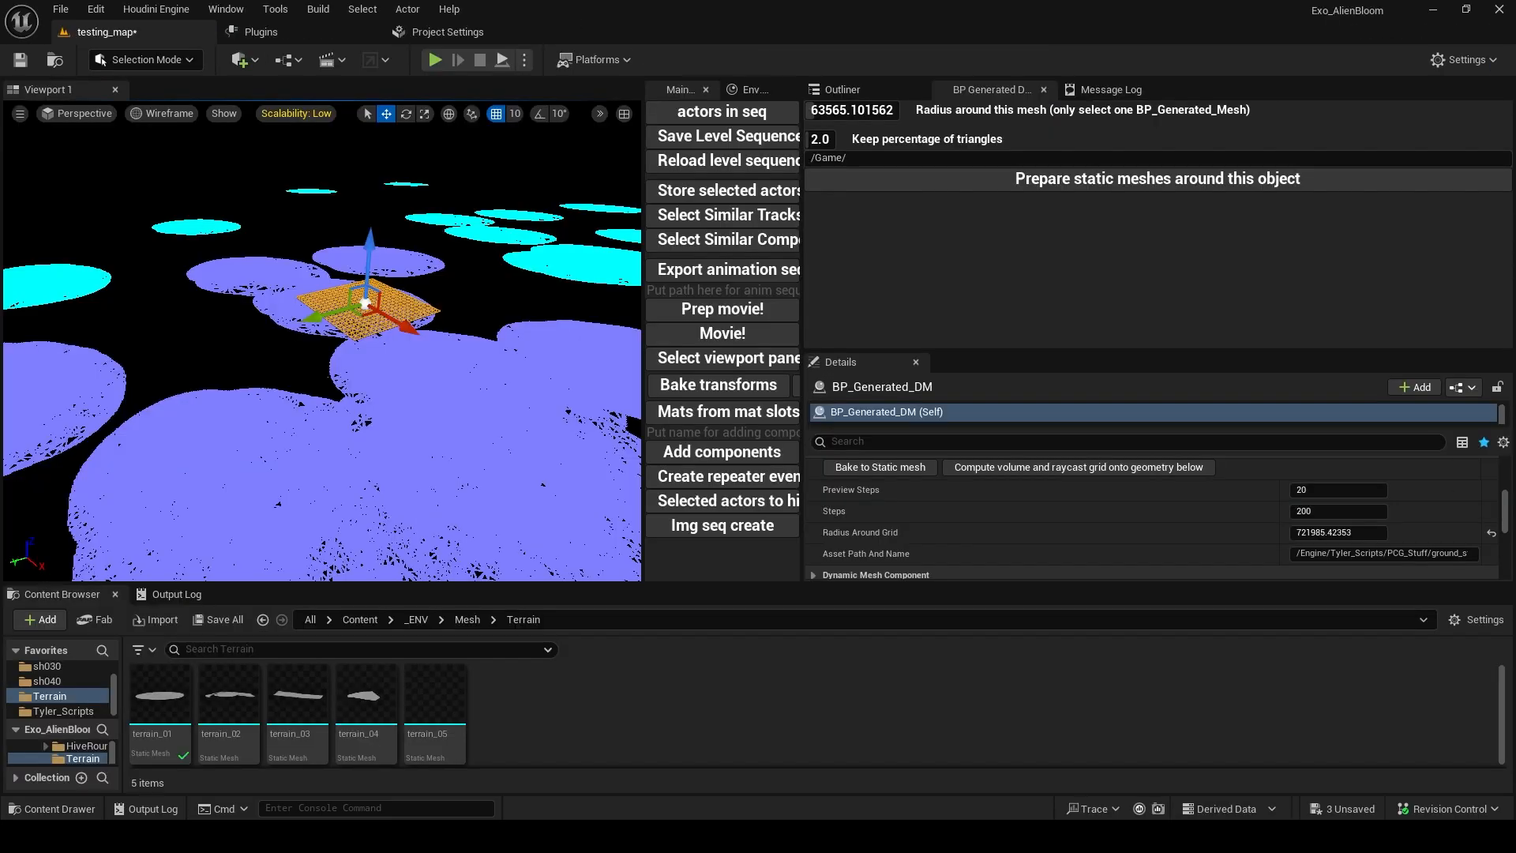
# In the level, raise the radius around this mesh to about 108642.8 and copy the value
pyautogui.moveTo(825, 111)
pyautogui.mouseDown()
pyautogui.moveTo(808, 111)
pyautogui.moveTo(839, 110)
pyautogui.moveTo(825, 111)
pyautogui.mouseUp()
pyautogui.click(848, 109)
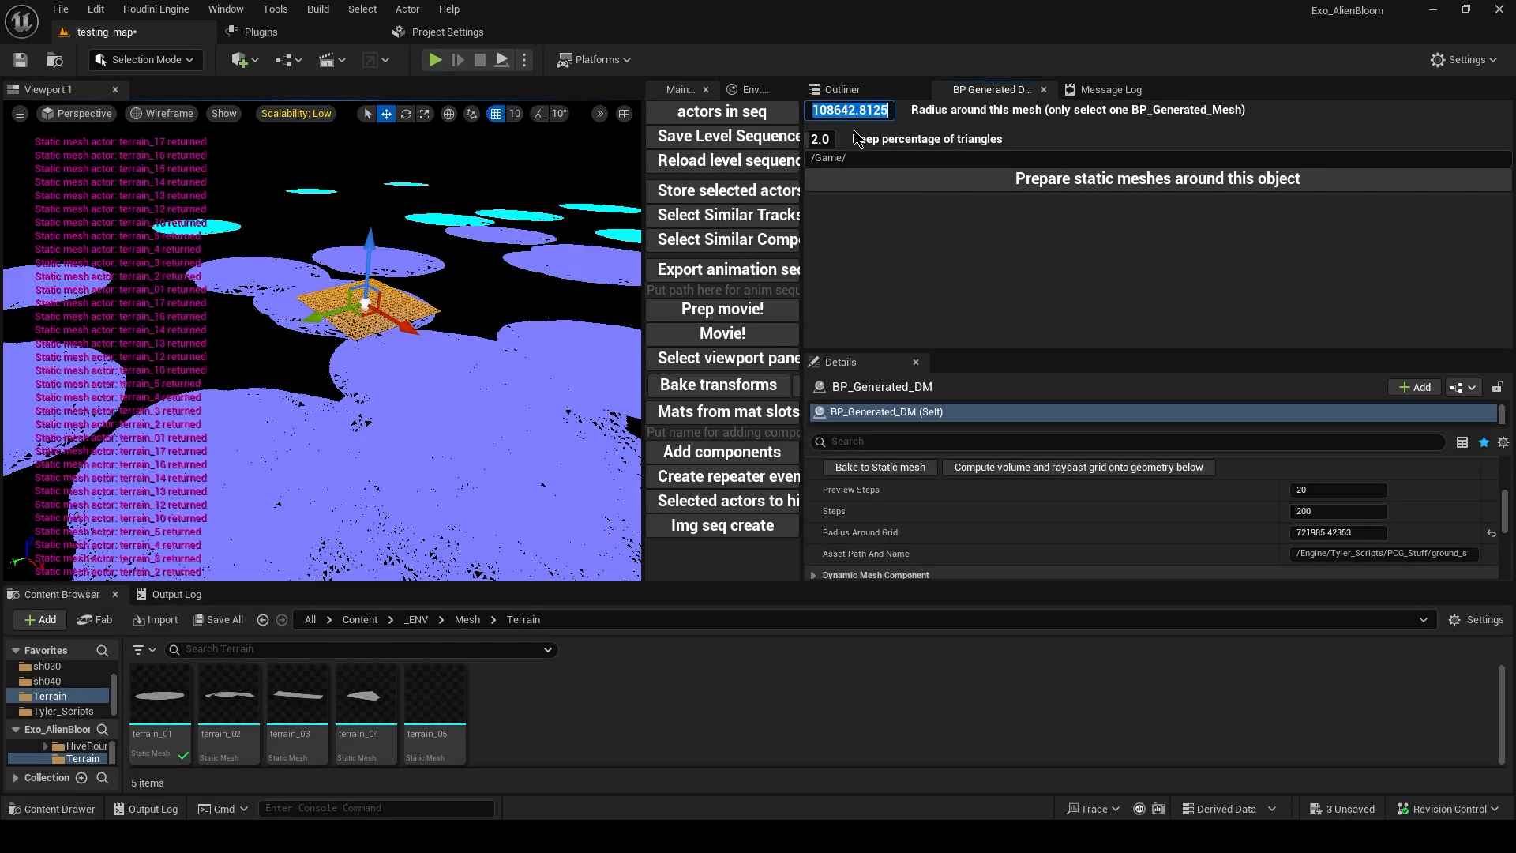
pyautogui.moveTo(489, 308); pyautogui.dragTo(450, 549, button='right')
pyautogui.click(830, 110)
pyautogui.hotkey('ctrl', 'c')
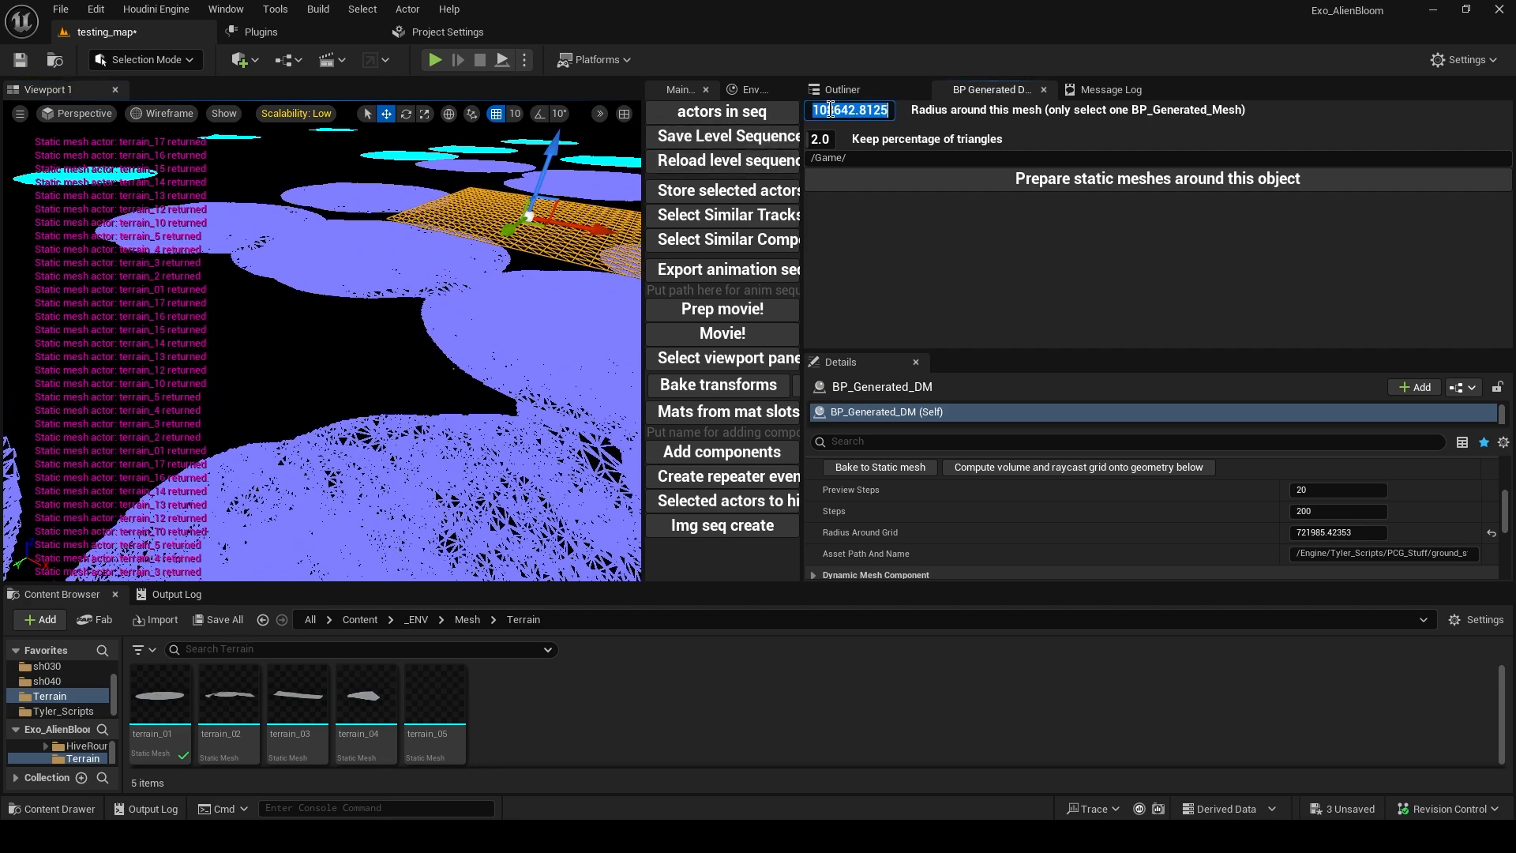
pyautogui.click(897, 252)
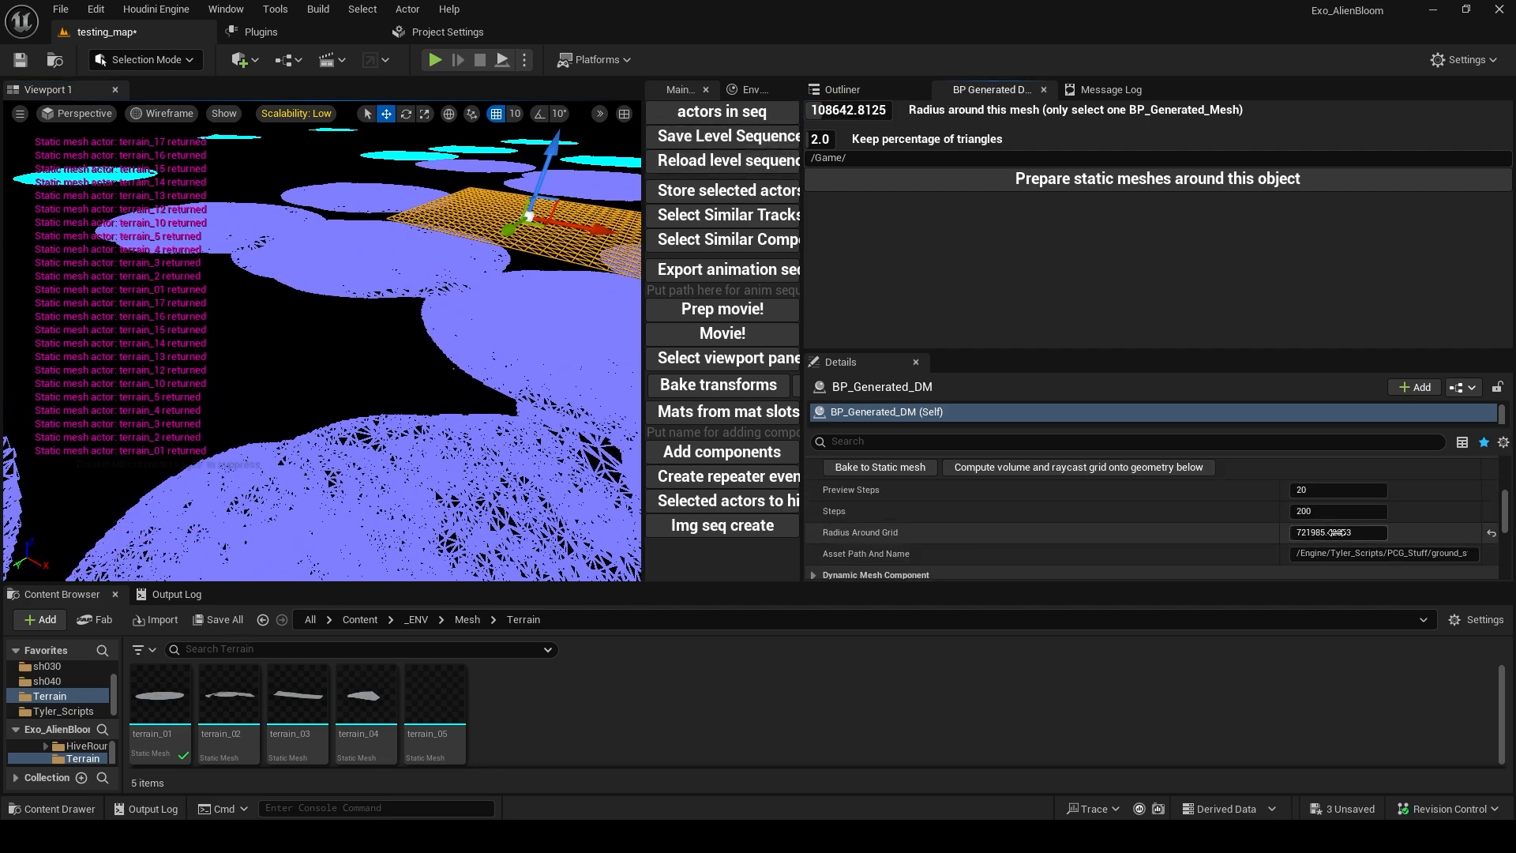
# Set Radius Around Grid to 108642.8125 with the copied value and compute the volume, raycasting the grid onto the geometry below
pyautogui.click(1341, 534)
pyautogui.hotkey('ctrl', 'v')
pyautogui.press('Return')
pyautogui.moveTo(474, 346); pyautogui.dragTo(536, 297, button='right')
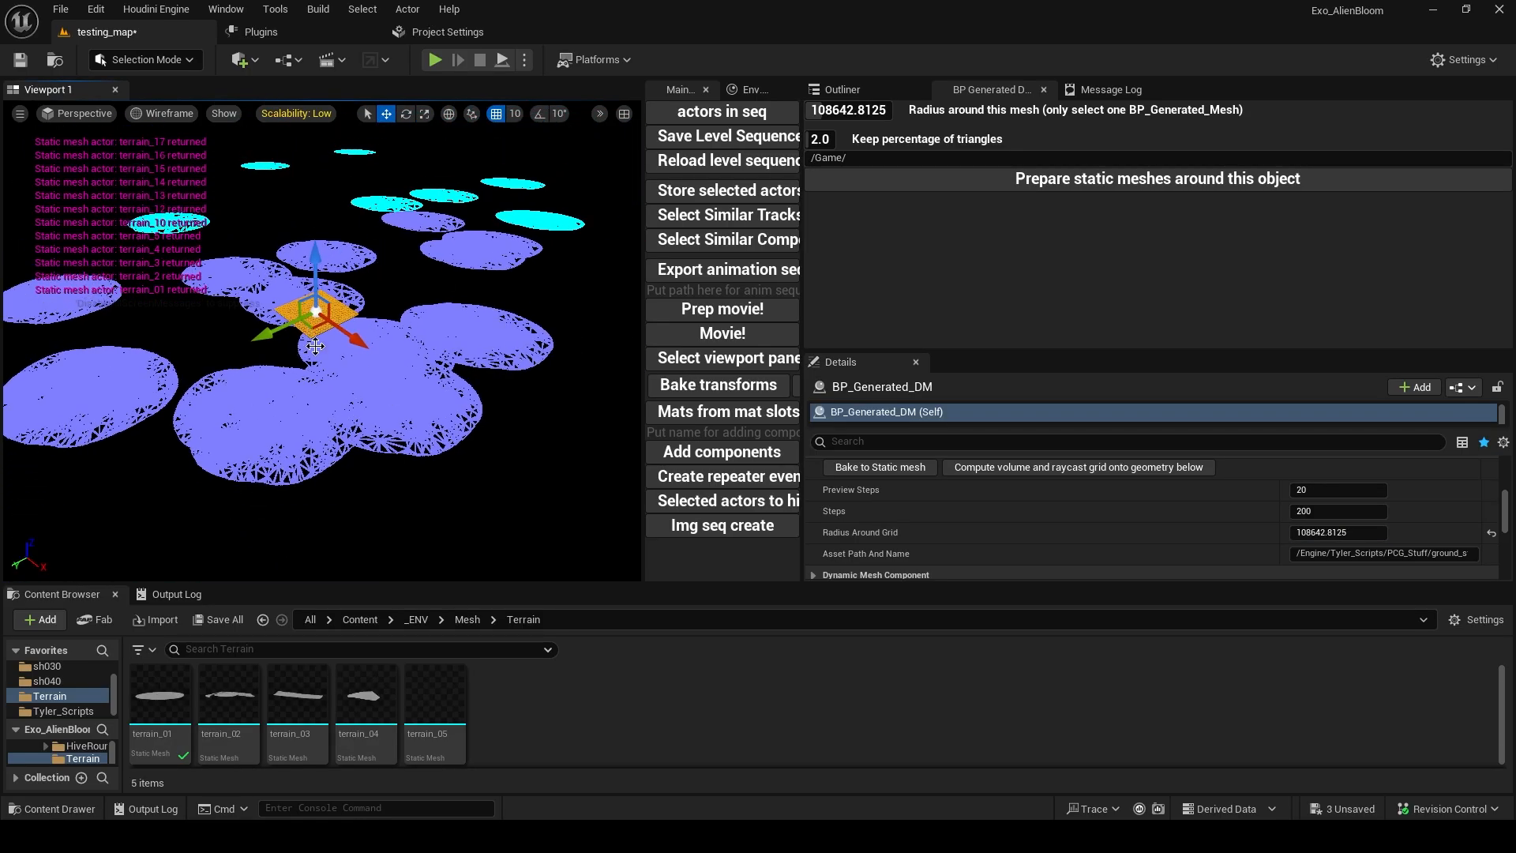
pyautogui.press('w')
pyautogui.moveTo(320, 372); pyautogui.dragTo(414, 408, button='right')
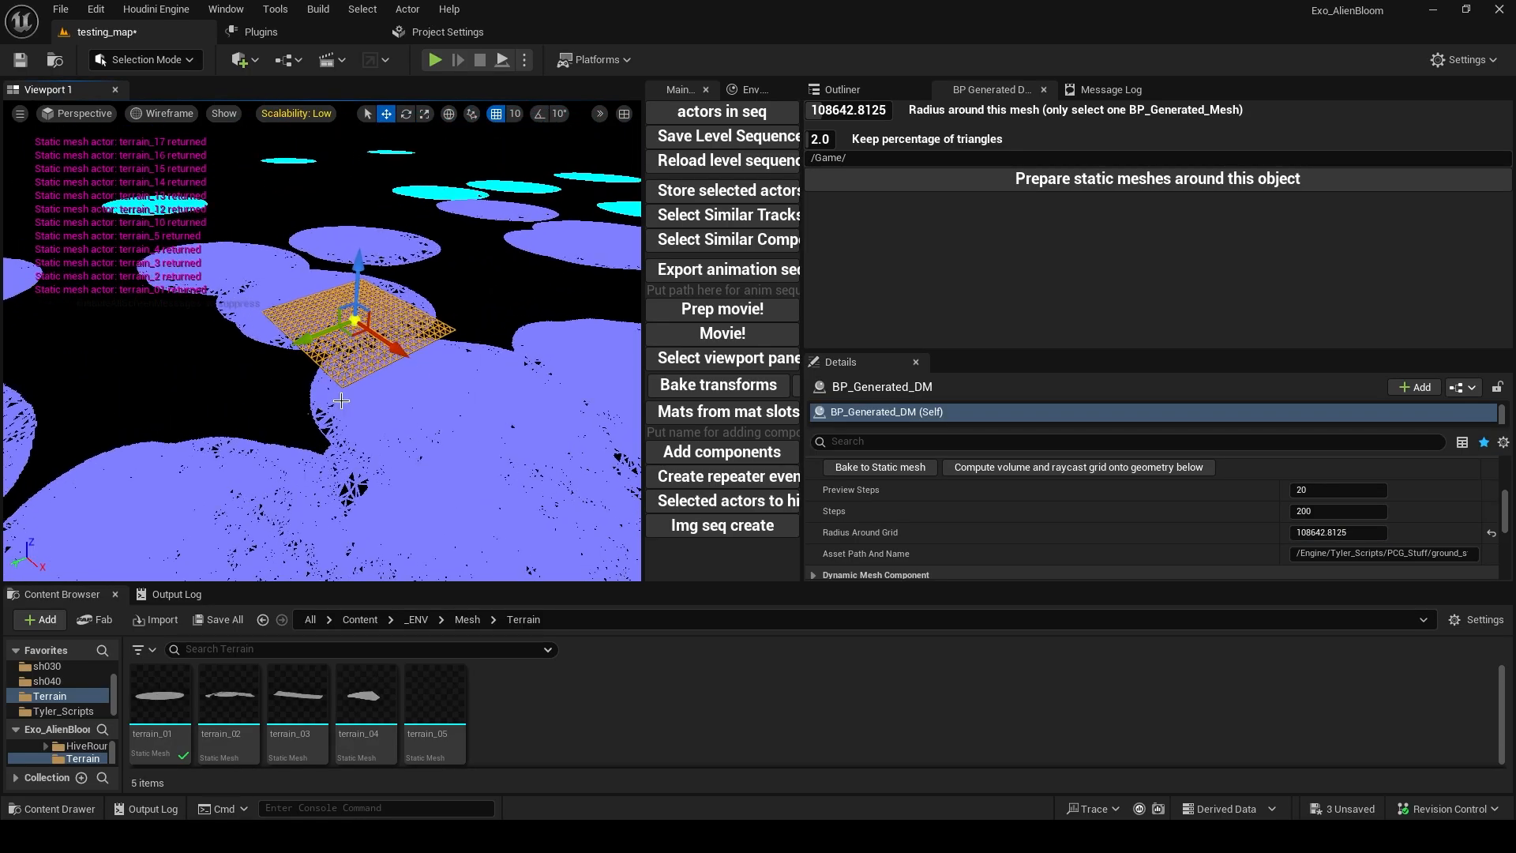
pyautogui.click(997, 468)
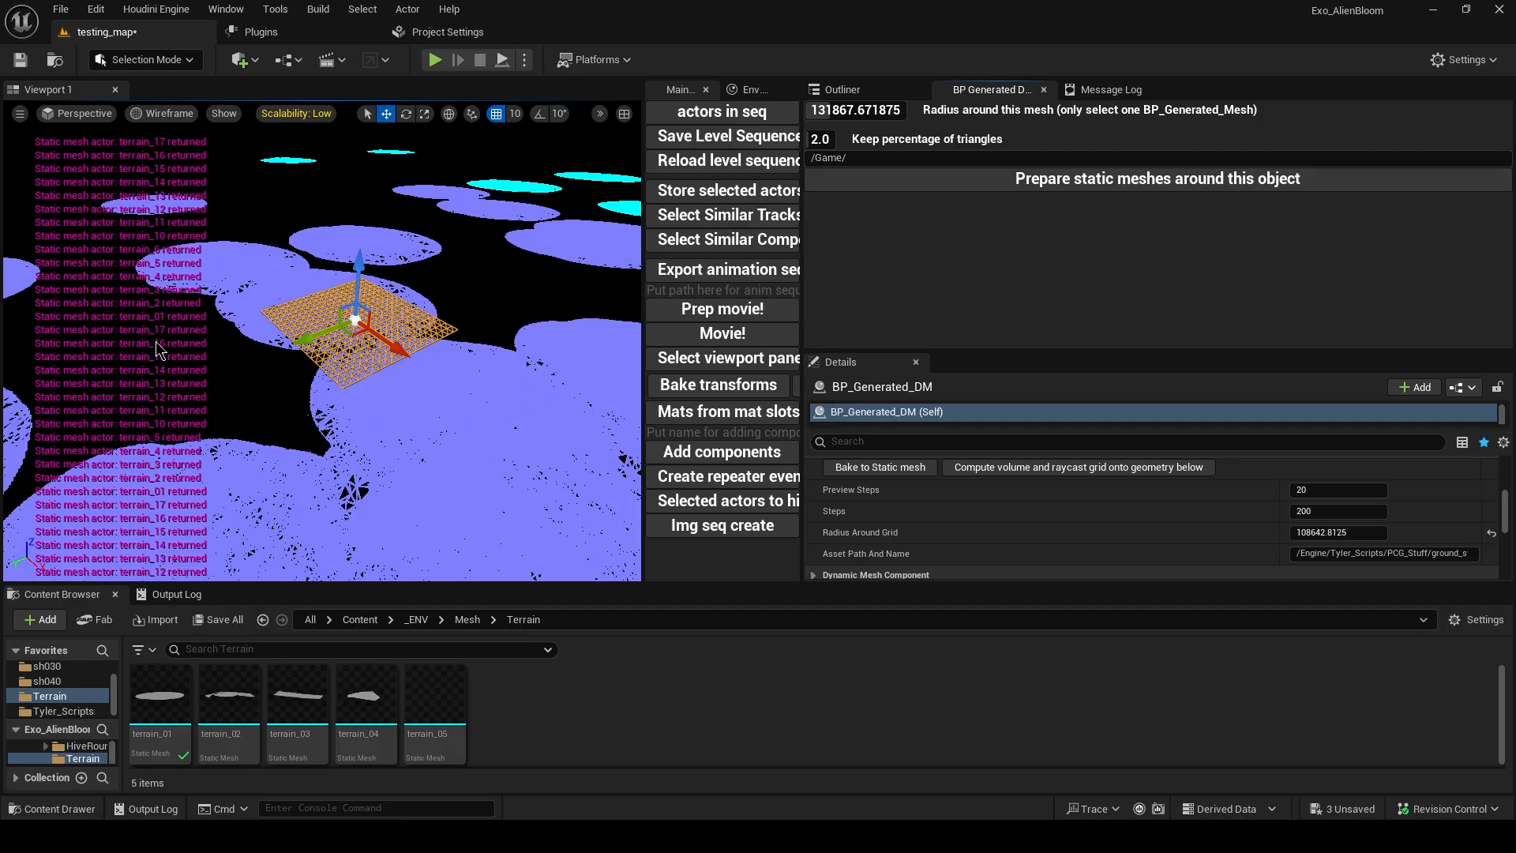
# With live update enabled, vary the radius around this mesh, bringing it down to about 35670
pyautogui.click(881, 112)
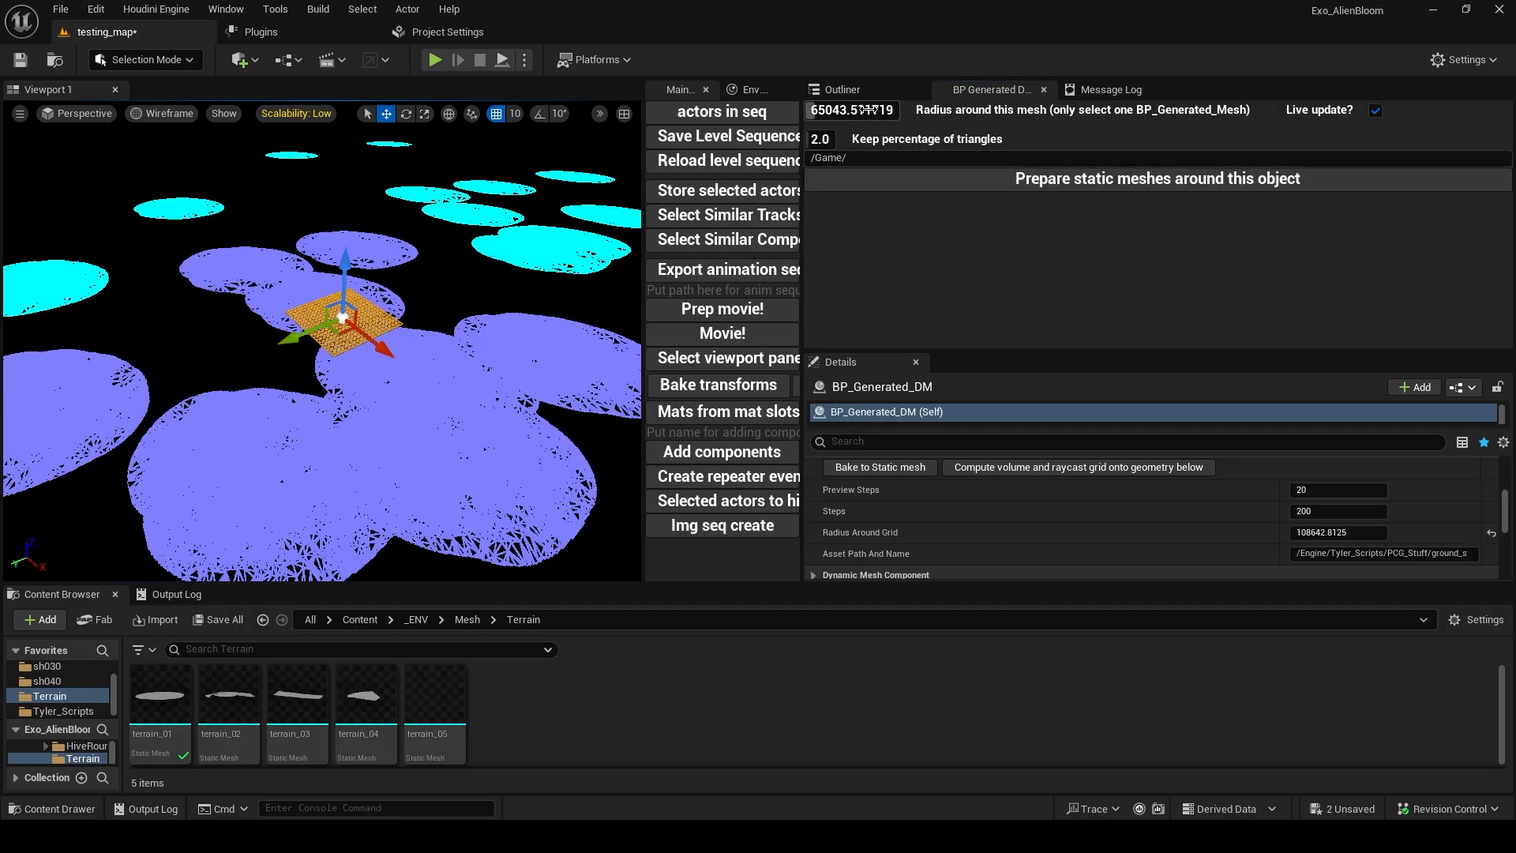
pyautogui.moveTo(809, 111); pyautogui.dragTo(846, 111)
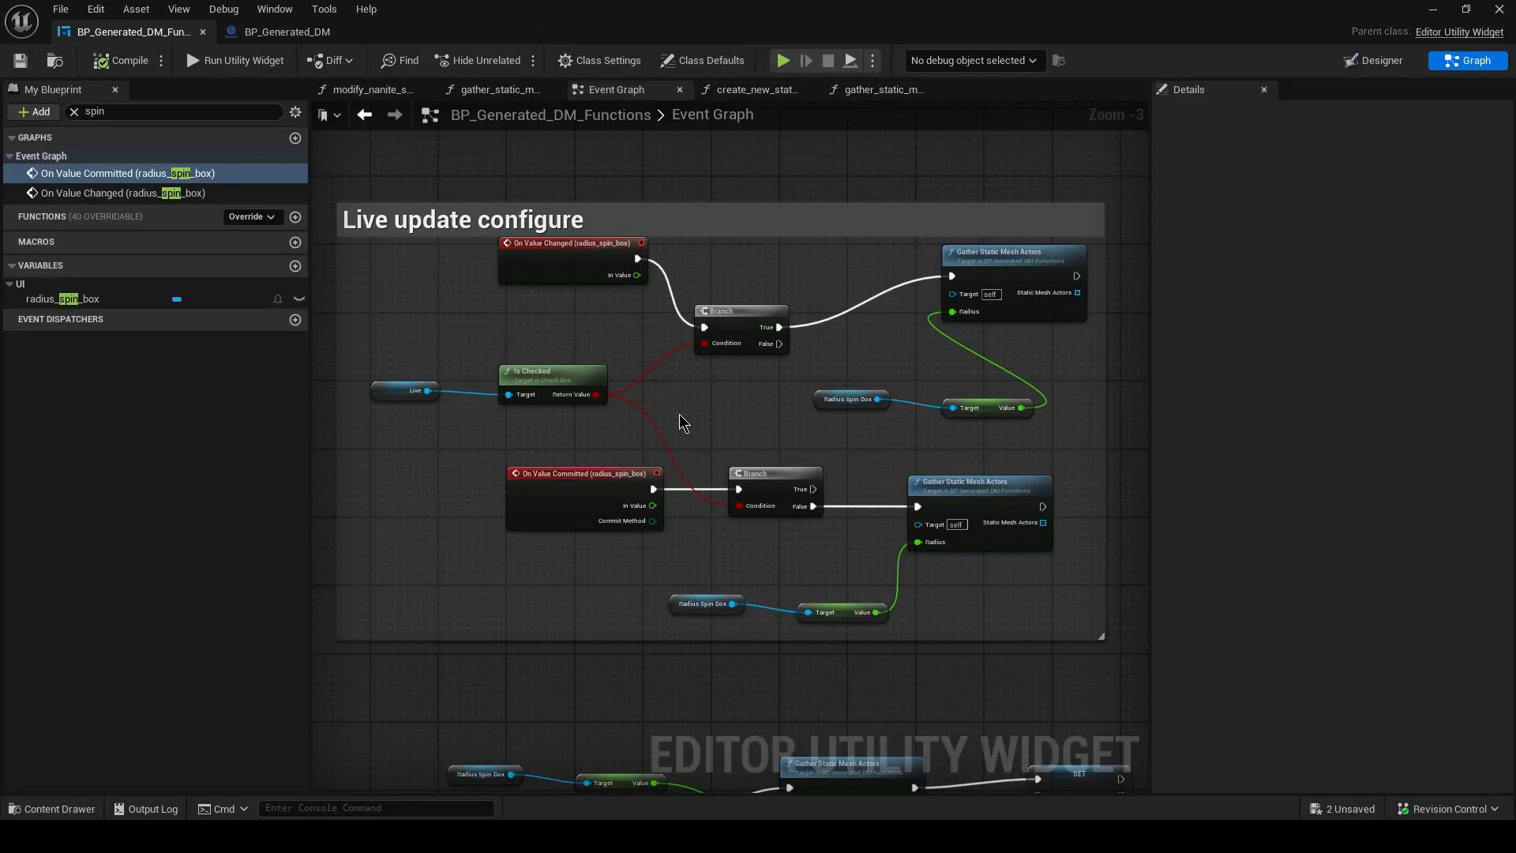
# Examine the Live update configure branches in the Event Graph, and raise the radius around this mesh to about 87552 in the level
pyautogui.moveTo(715, 438); pyautogui.dragTo(706, 462, button='right')
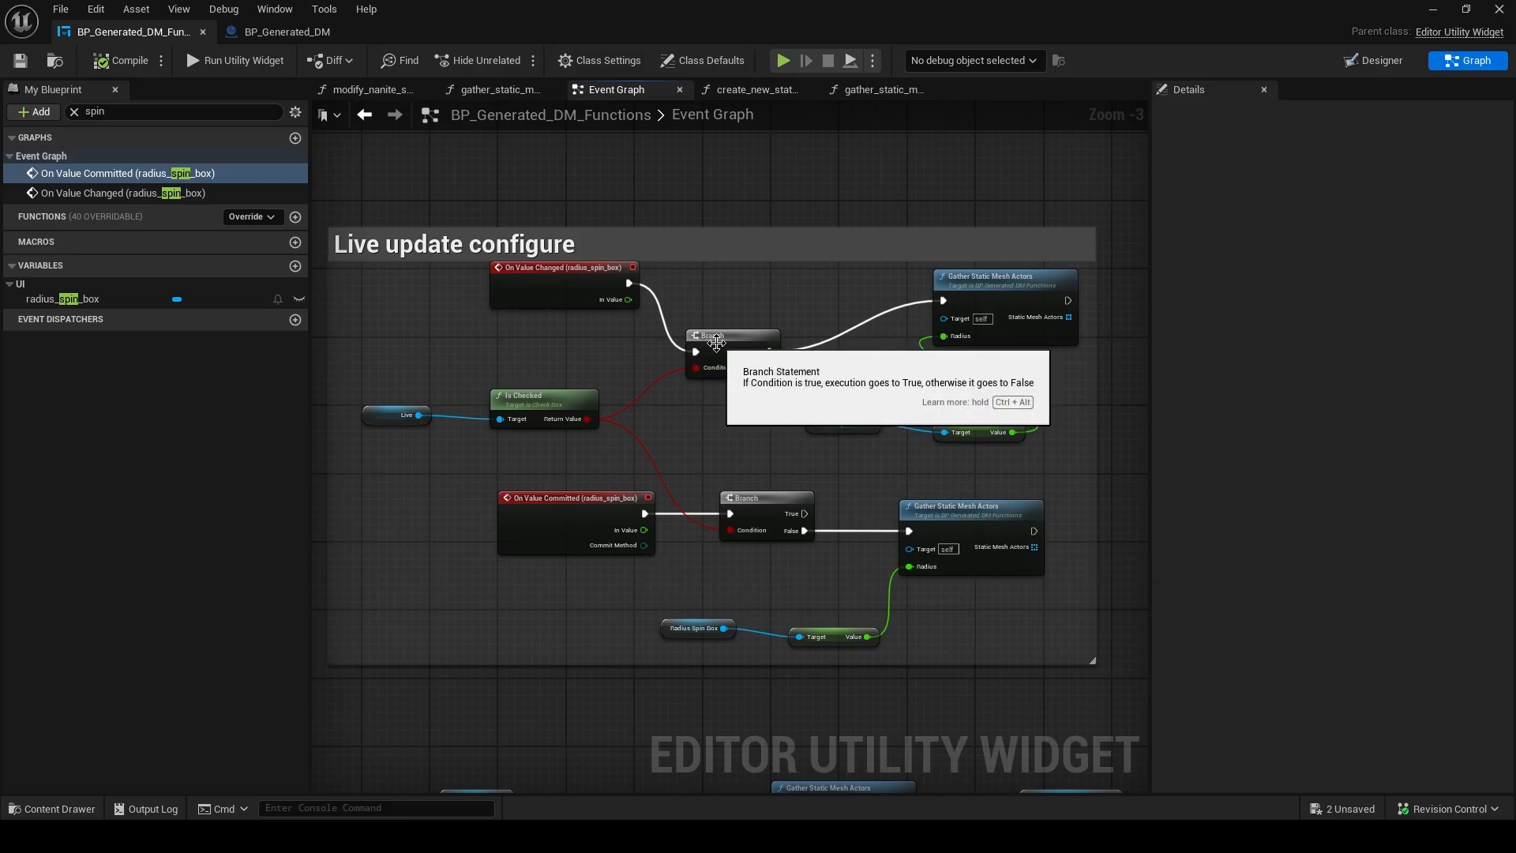
pyautogui.moveTo(715, 347); pyautogui.dragTo(731, 313)
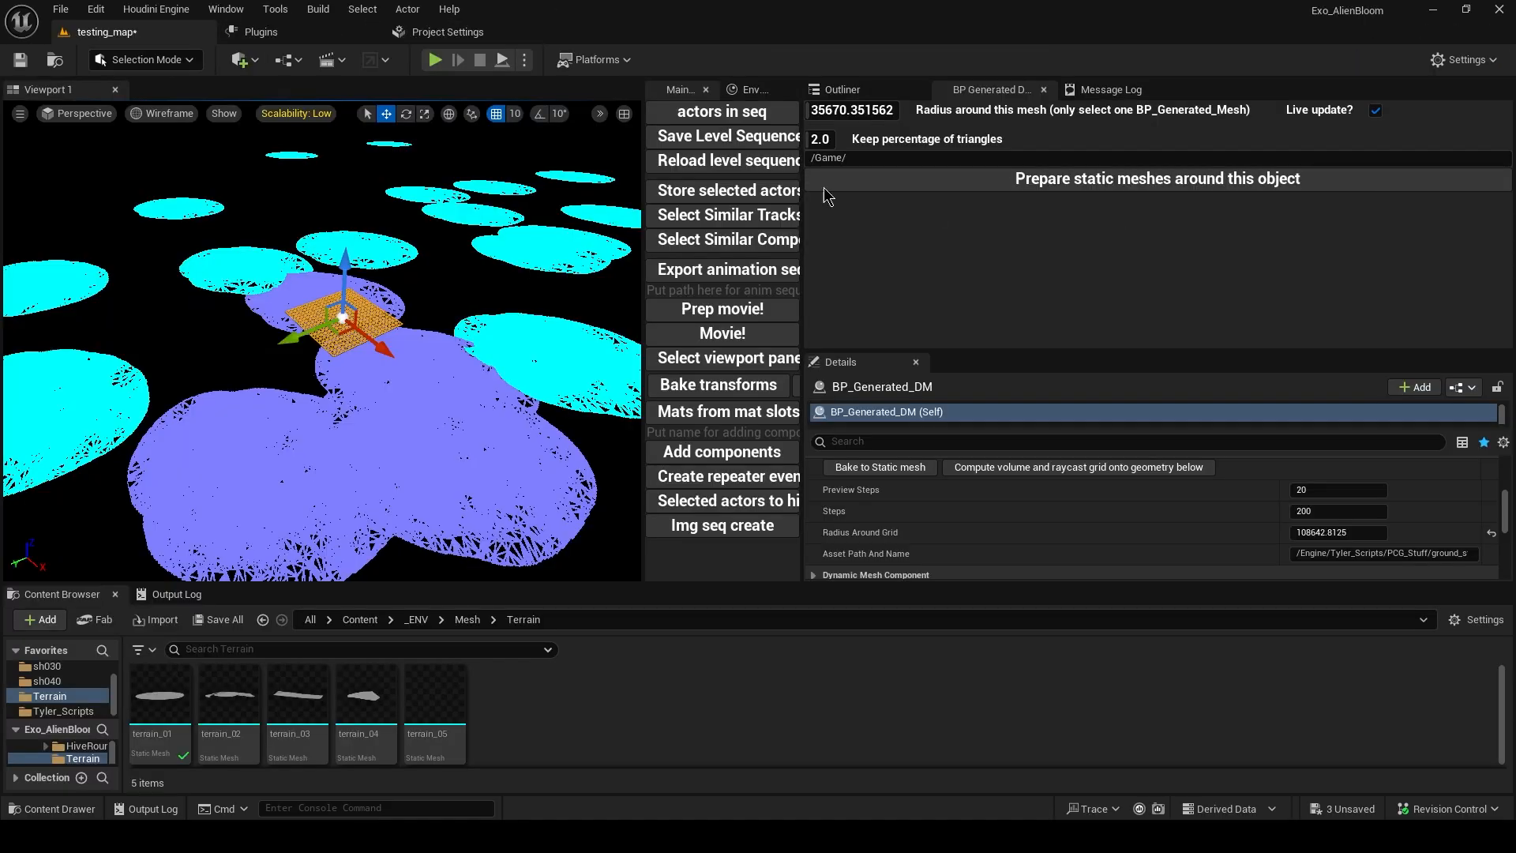
pyautogui.moveTo(866, 110)
pyautogui.mouseDown()
pyautogui.moveTo(846, 109)
pyautogui.moveTo(866, 110)
pyautogui.mouseUp()
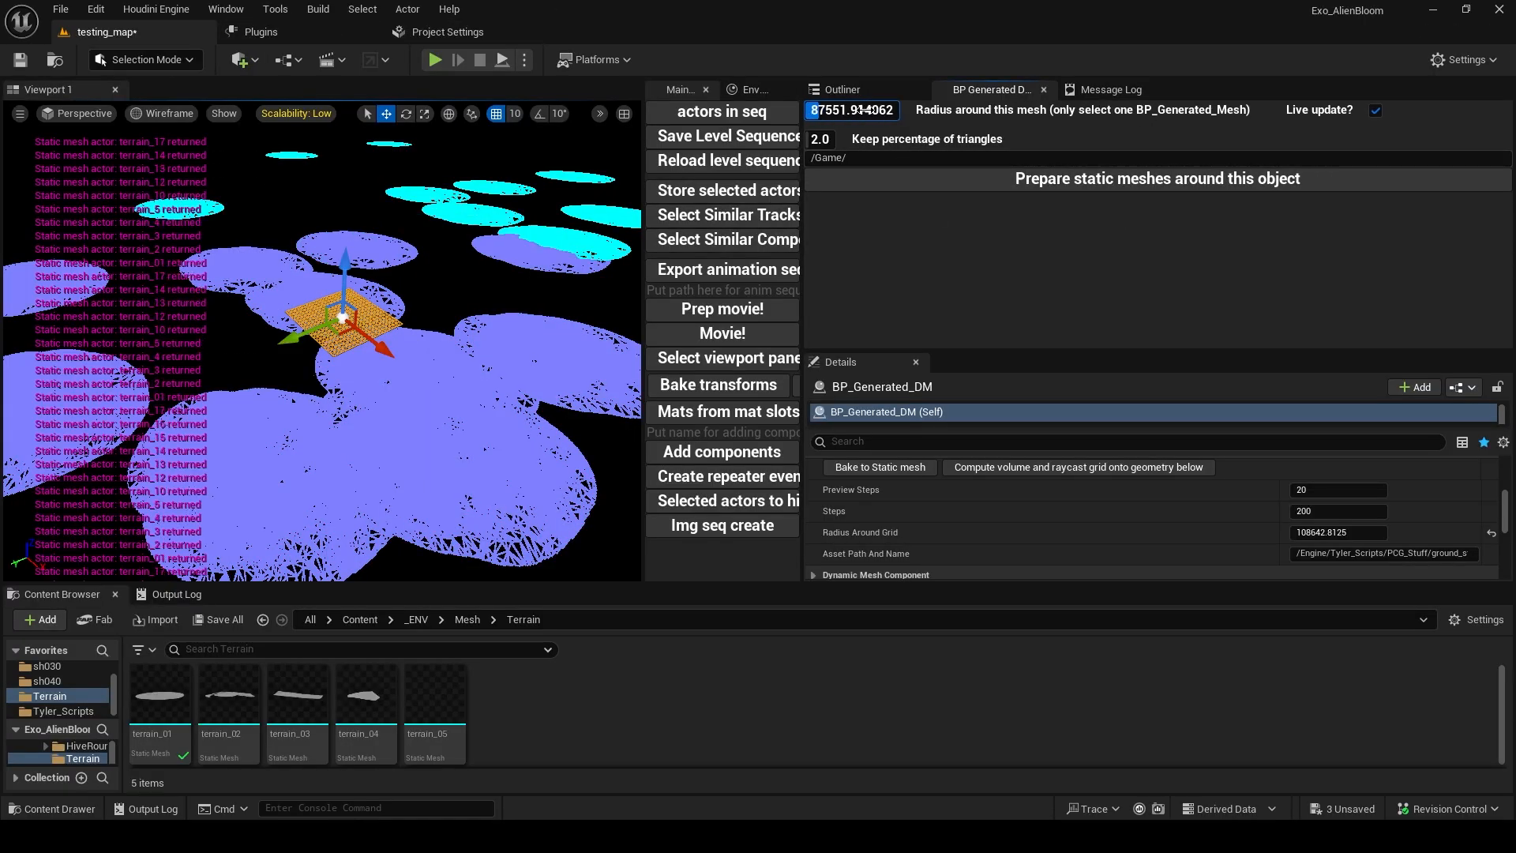